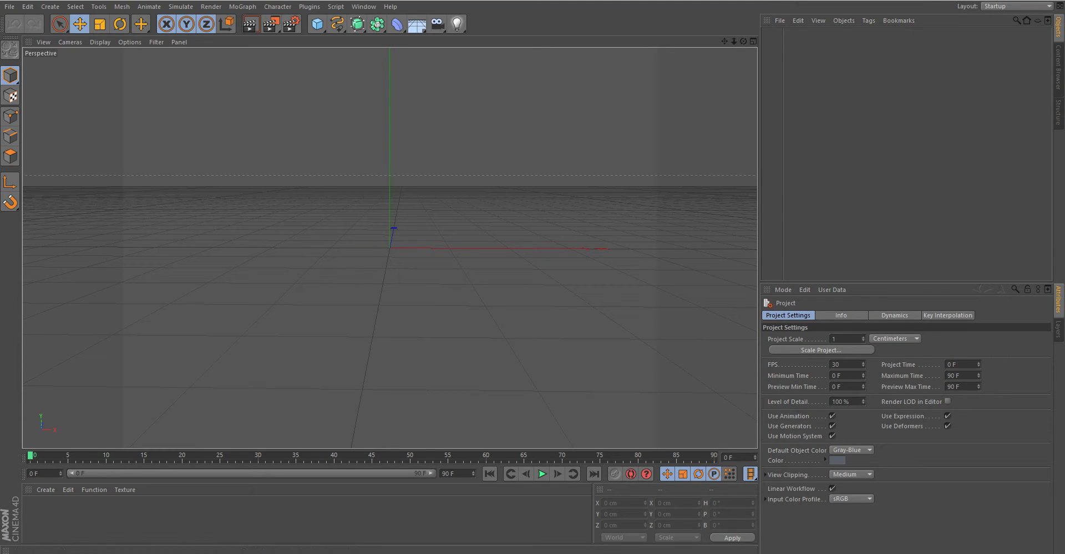
Load the library The Evolution Rig v. A.lib4d and add its Evolution Rig character to the scene.
{"action": "left_click", "coordinate": [10, 7]}
{"action": "left_click", "coordinate": [34, 34]}
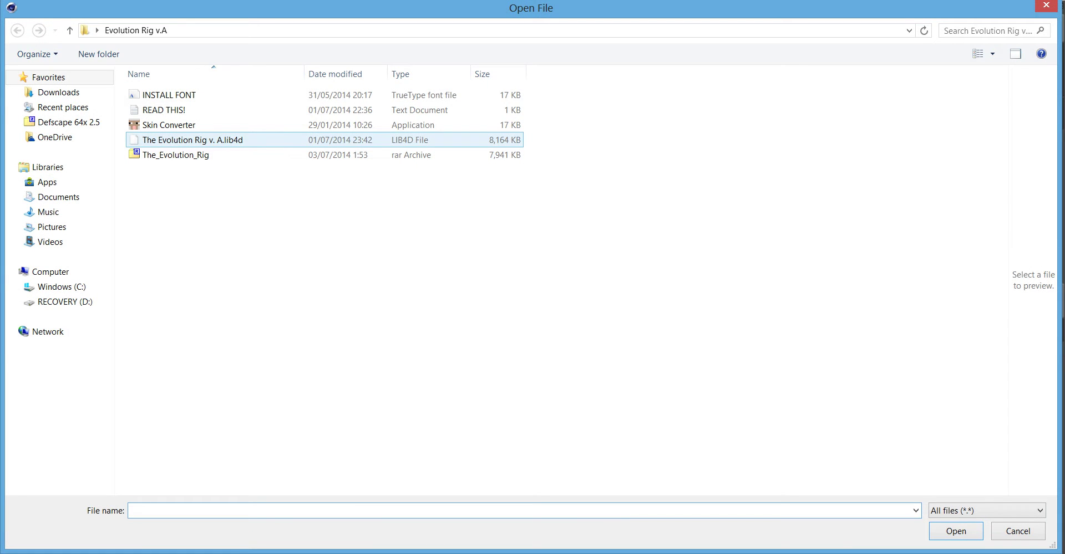
{"action": "double_click", "coordinate": [252, 140]}
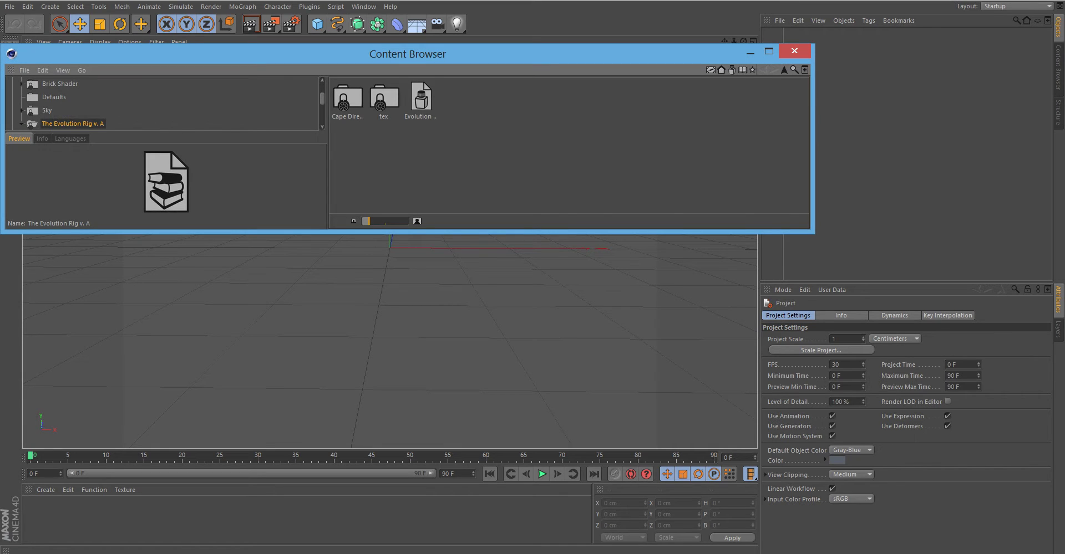
{"action": "left_click", "coordinate": [421, 99]}
{"action": "double_click", "coordinate": [421, 99]}
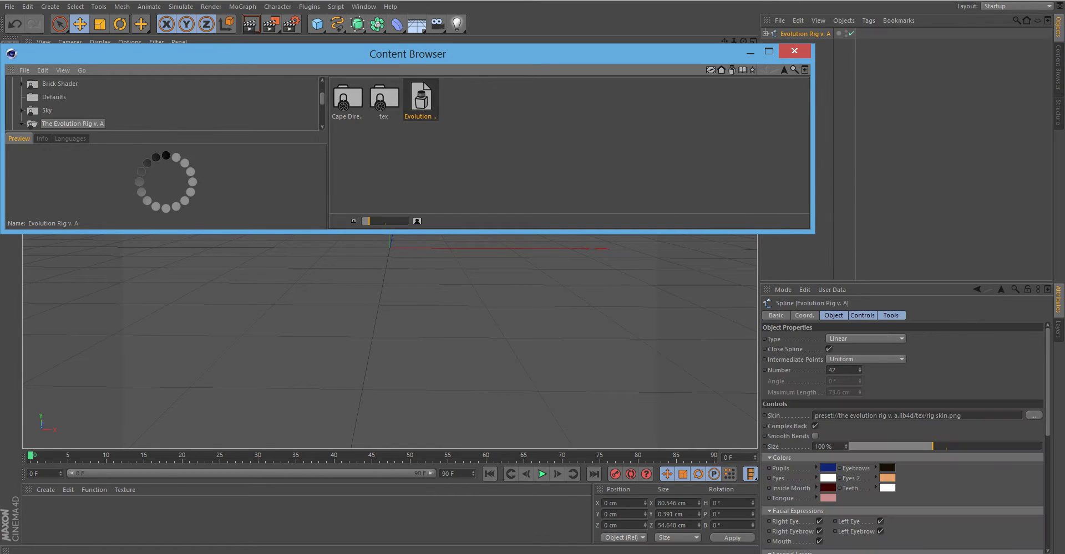
{"action": "left_click", "coordinate": [794, 51]}
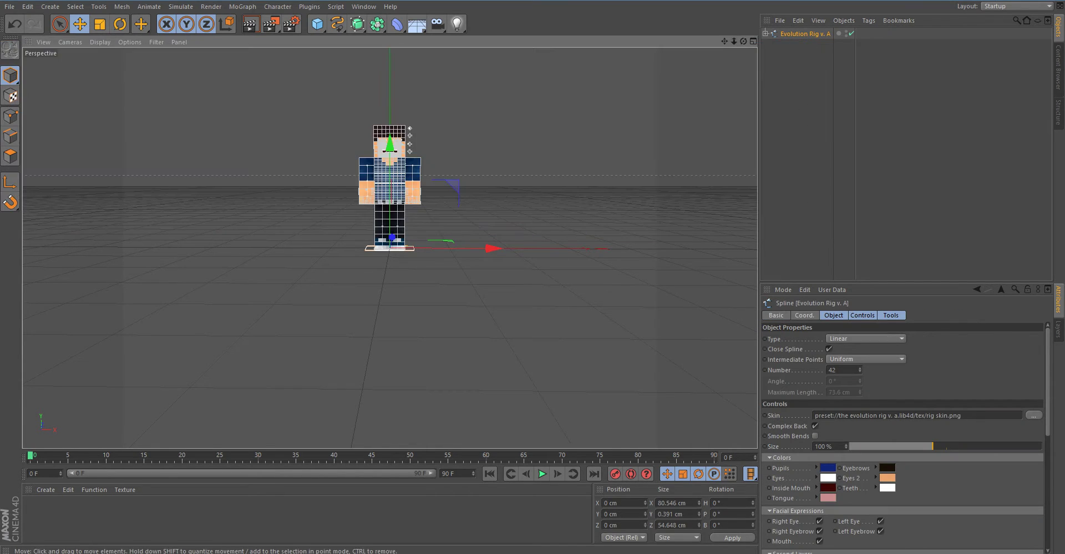
Move the character rig to about X 104 cm and Y -97 cm.
{"action": "scroll", "coordinate": [420, 325], "scroll_direction": "up", "scroll_amount": 2}
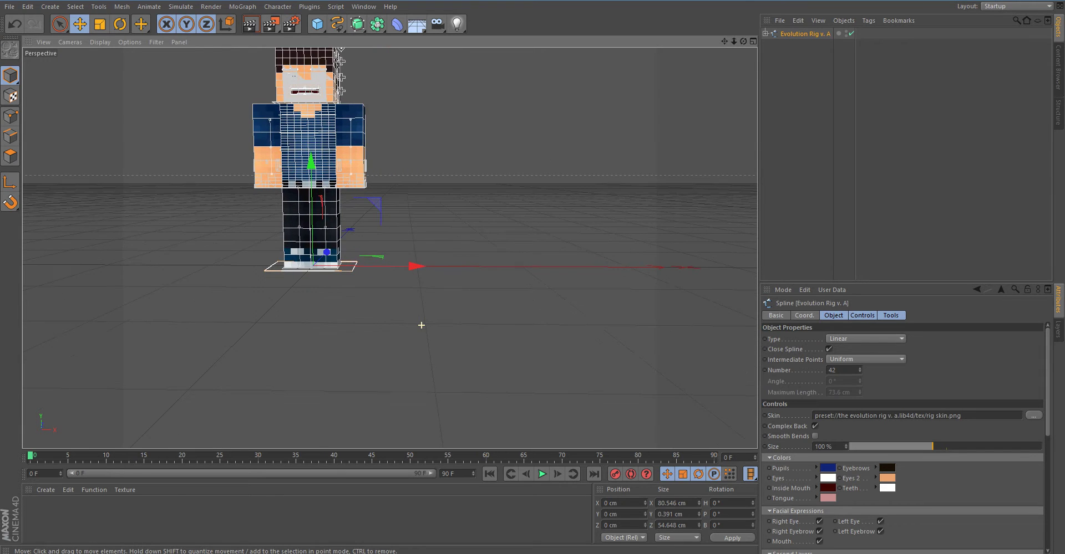
{"action": "left_click_drag", "start_coordinate": [311, 258], "coordinate": [314, 382]}
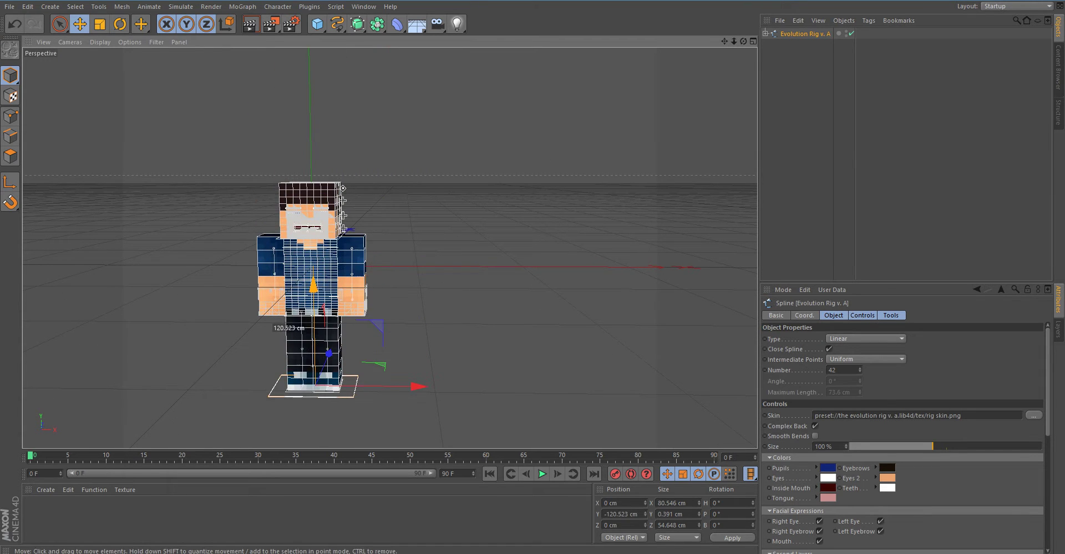
{"action": "left_click_drag", "start_coordinate": [419, 386], "coordinate": [535, 387]}
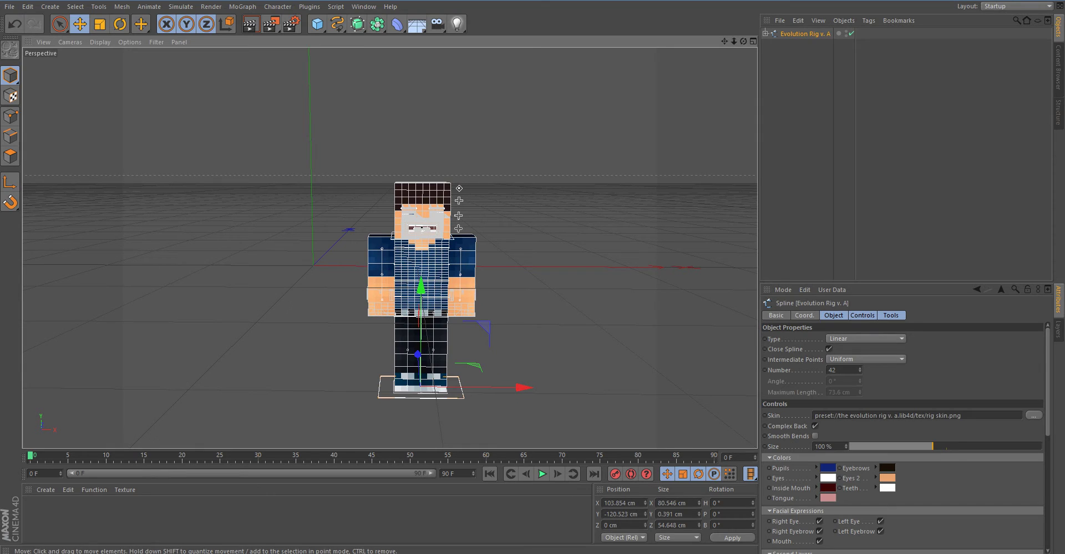
{"action": "left_click_drag", "start_coordinate": [421, 288], "coordinate": [416, 270]}
{"action": "scroll", "coordinate": [412, 269], "scroll_direction": "up", "scroll_amount": 3}
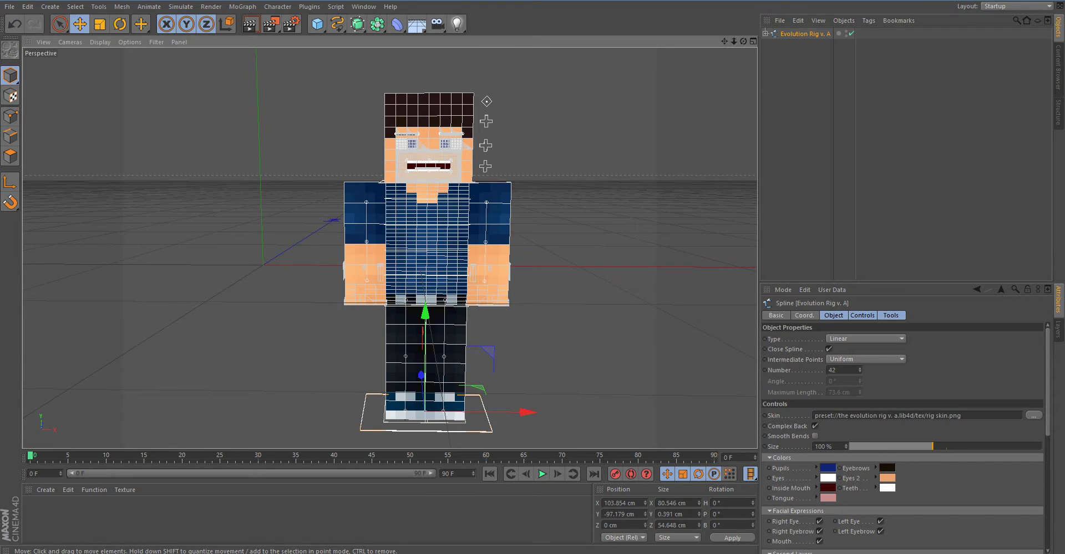
Show the Extras and Armor settings of the uppermost controller beside the head together and turn on the headphones.
{"action": "left_click", "coordinate": [487, 102]}
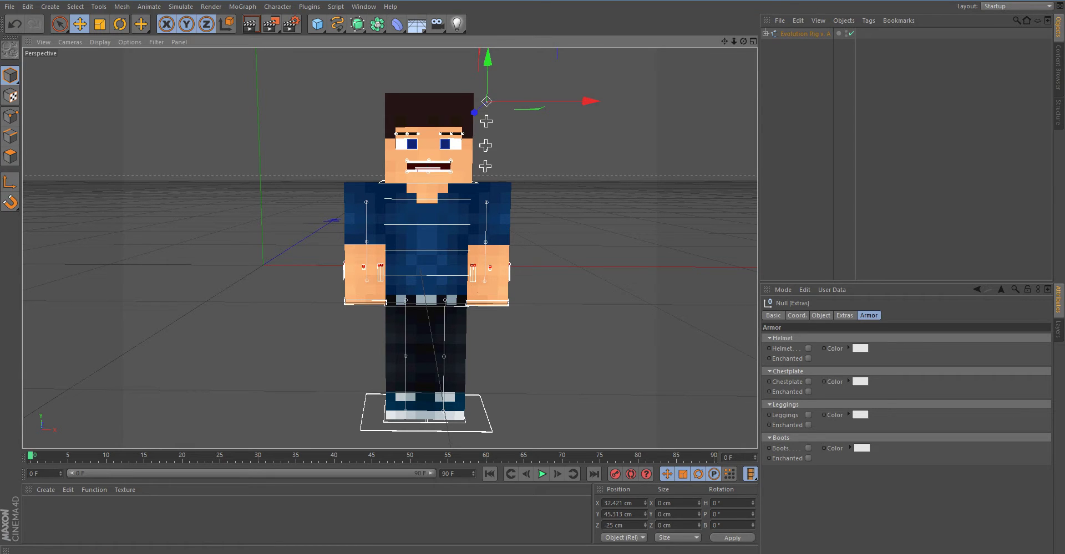
{"action": "left_click", "coordinate": [844, 315], "text": "shift"}
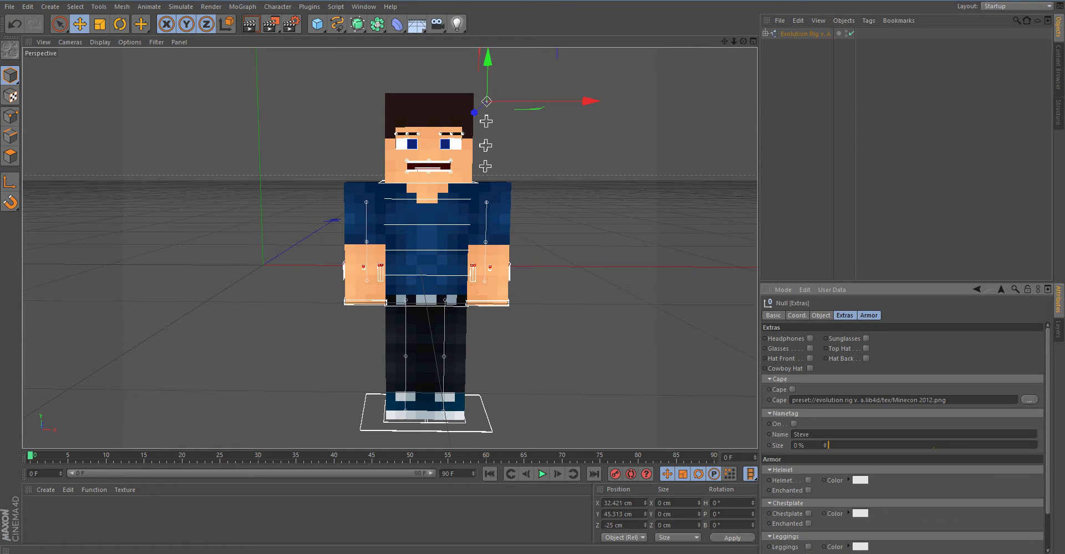
{"action": "left_click_drag", "start_coordinate": [743, 41], "coordinate": [800, 32]}
{"action": "left_click_drag", "start_coordinate": [390, 249], "coordinate": [391, 233], "text": "alt"}
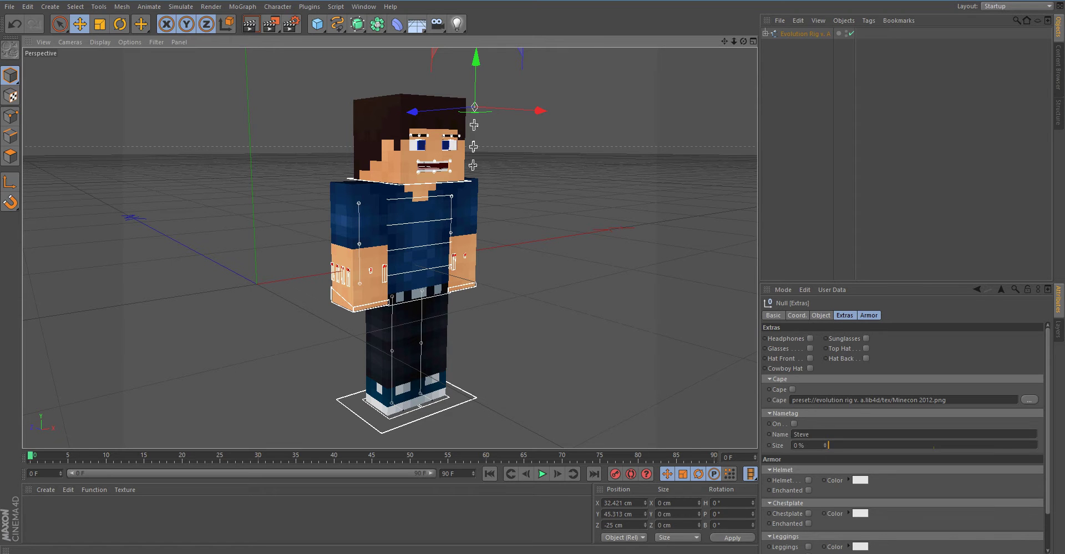
{"action": "left_click_drag", "start_coordinate": [391, 233], "coordinate": [390, 249], "text": "alt"}
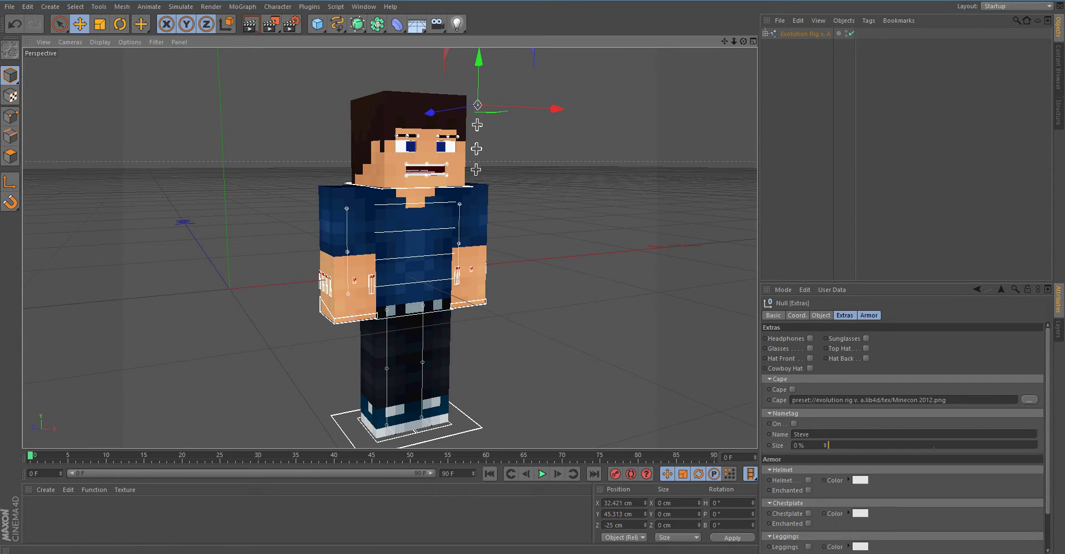
{"action": "left_click", "coordinate": [810, 339]}
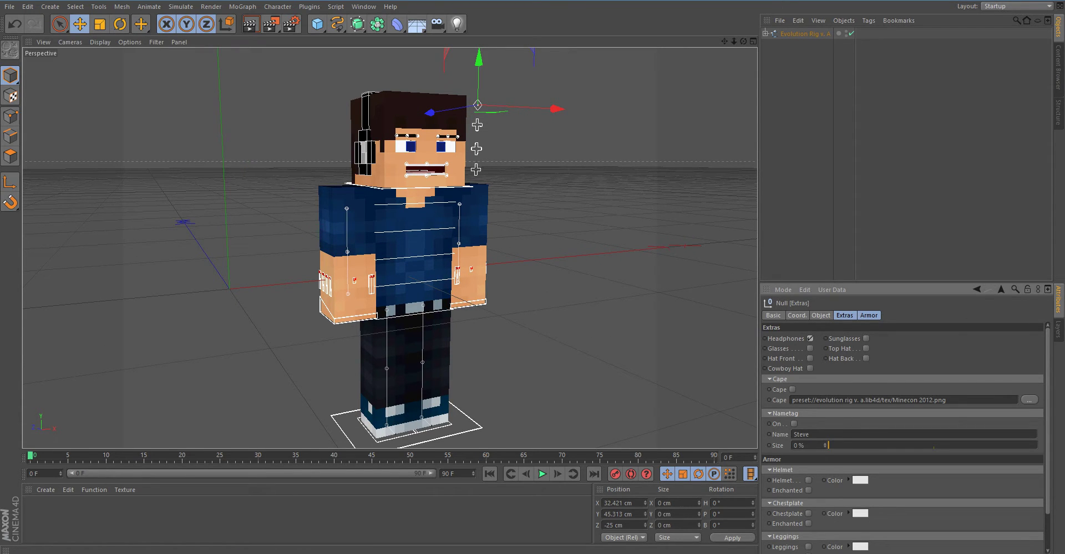
Set the Extras controller's display color to pure red (RGB 255, 0, 0).
{"action": "left_click", "coordinate": [821, 315]}
{"action": "left_click", "coordinate": [796, 315]}
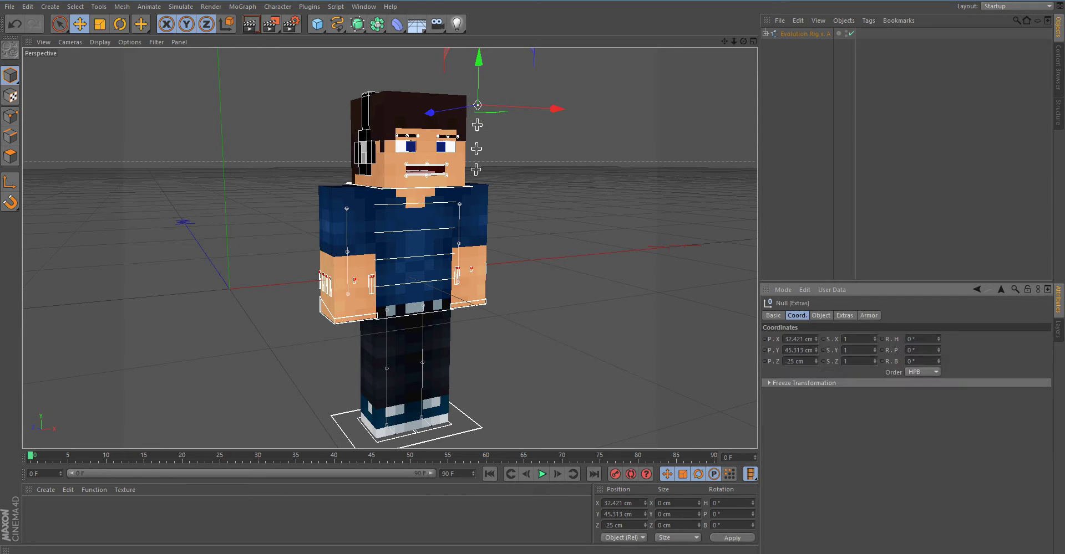
{"action": "left_click", "coordinate": [773, 316]}
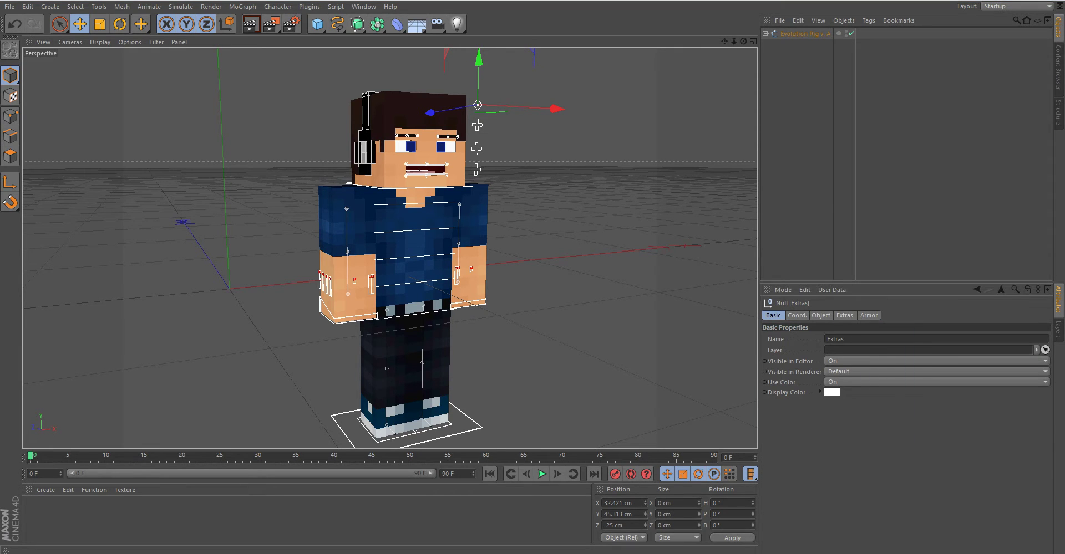
{"action": "left_click", "coordinate": [832, 392]}
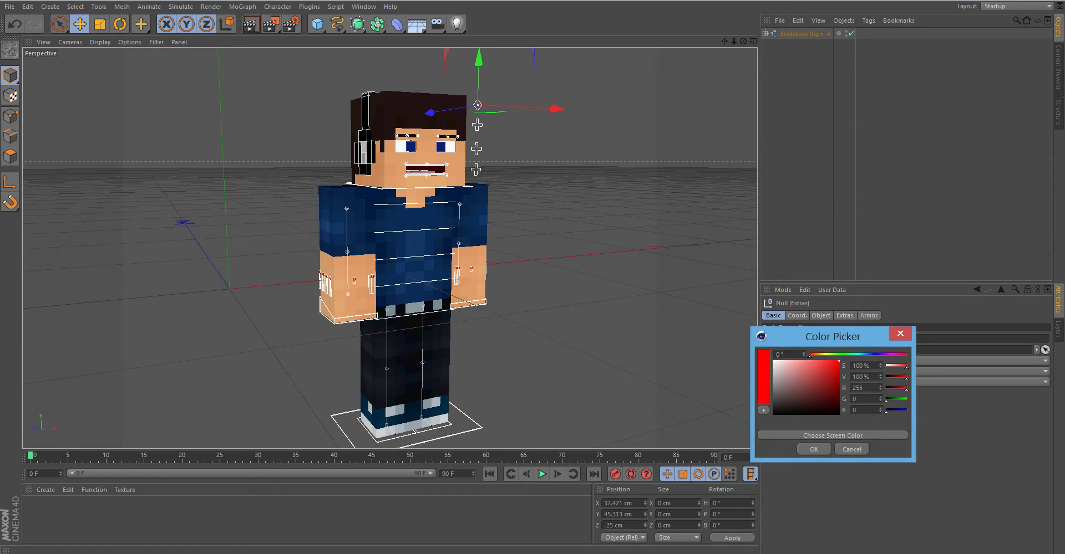
{"action": "left_click", "coordinate": [814, 449]}
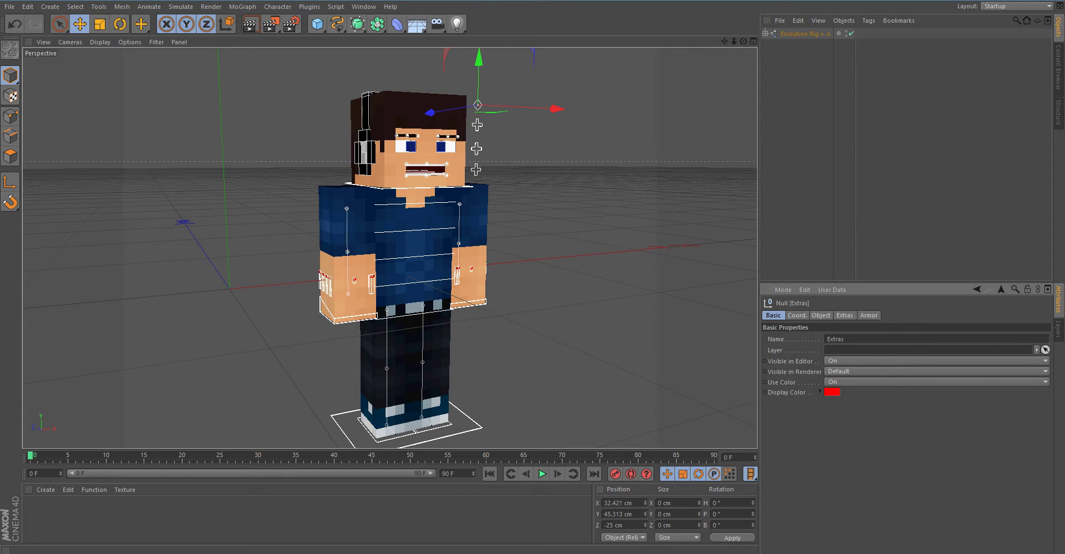
Return to showing the controller's Extras and Armor settings together.
{"action": "left_click", "coordinate": [797, 315]}
{"action": "left_click", "coordinate": [821, 315]}
{"action": "left_click", "coordinate": [843, 316]}
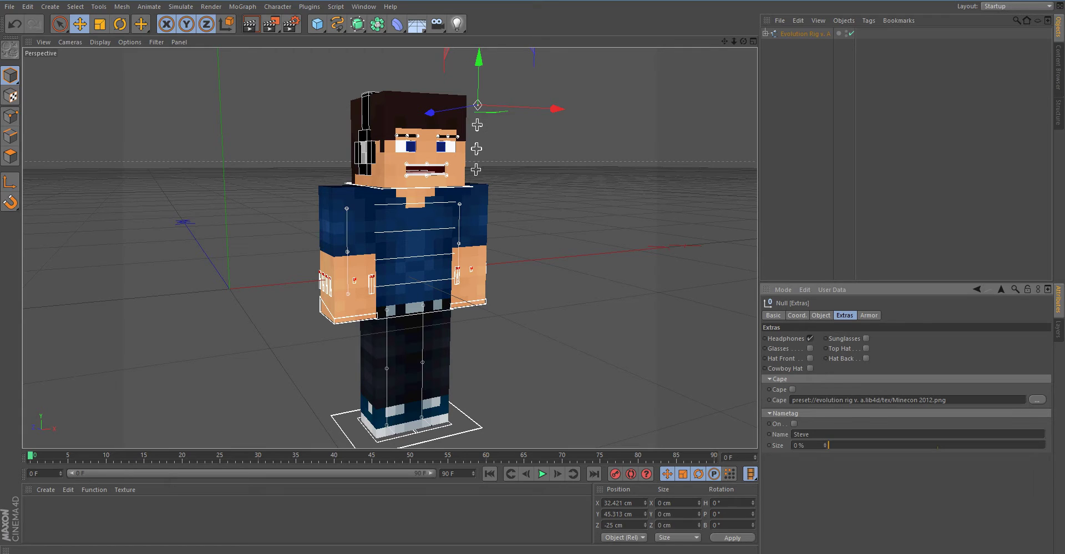
{"action": "left_click", "coordinate": [868, 316]}
{"action": "left_click", "coordinate": [844, 316], "text": "shift"}
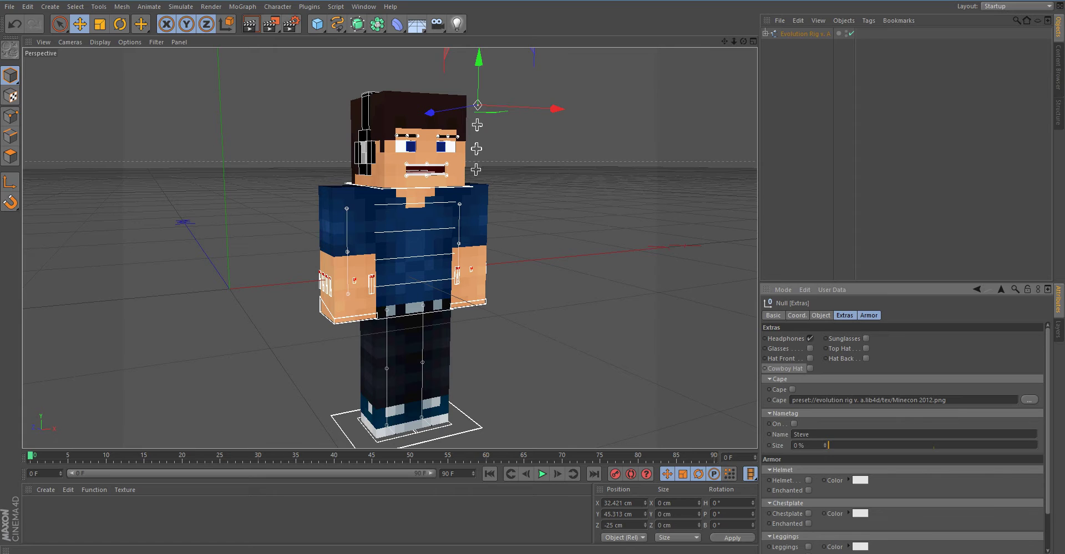
Turn off the headphones and try out the glasses, front-facing hat and cowboy hat one by one.
{"action": "left_click", "coordinate": [810, 338]}
{"action": "left_click", "coordinate": [810, 349]}
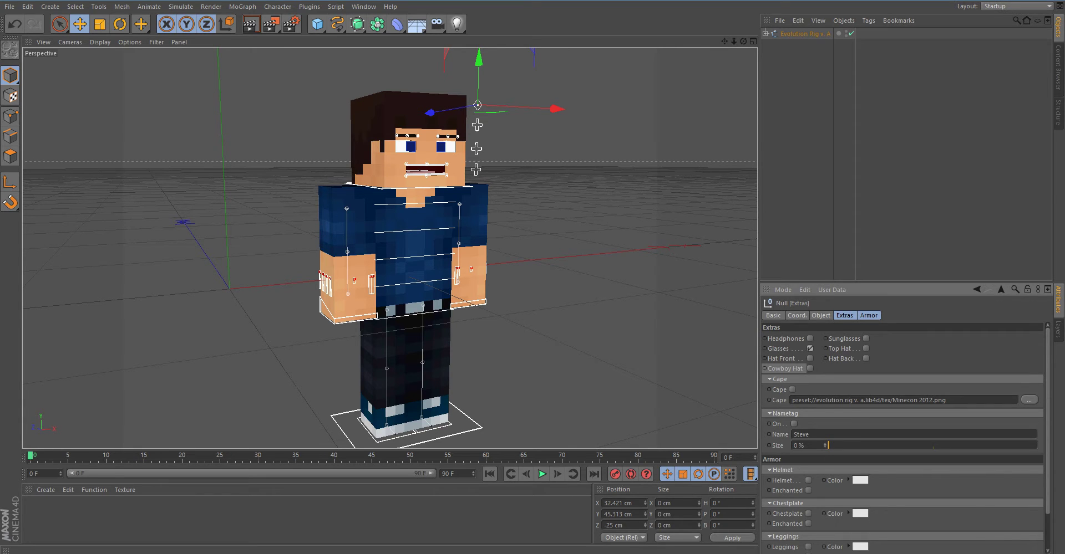
{"action": "left_click", "coordinate": [810, 348]}
{"action": "left_click", "coordinate": [810, 358]}
{"action": "left_click", "coordinate": [810, 358]}
{"action": "left_click", "coordinate": [810, 368]}
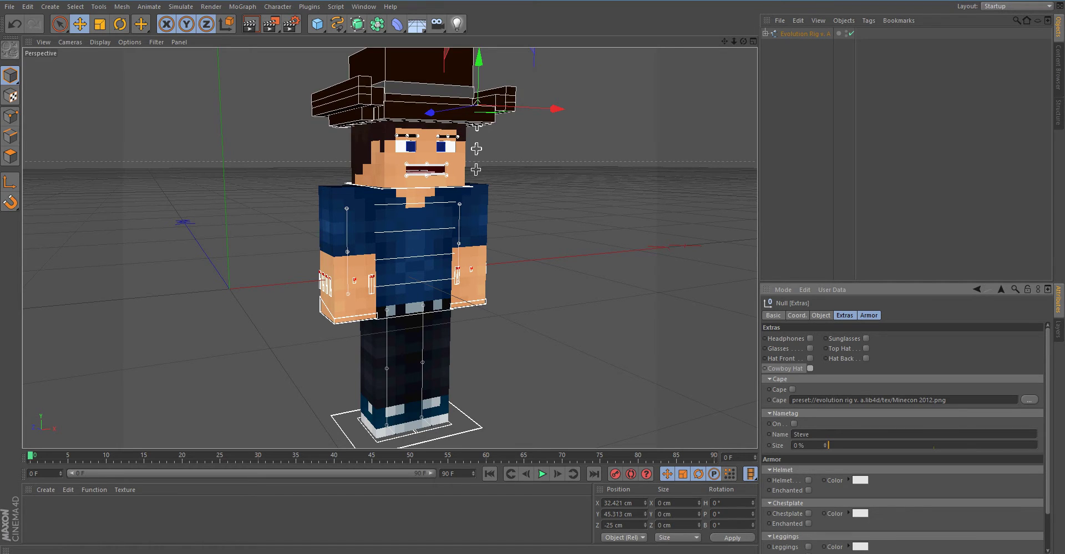
{"action": "left_click", "coordinate": [809, 368]}
Try the sunglasses, top hat and backward hat on the character and switch them off again.
{"action": "left_click", "coordinate": [865, 339]}
{"action": "left_click", "coordinate": [865, 348]}
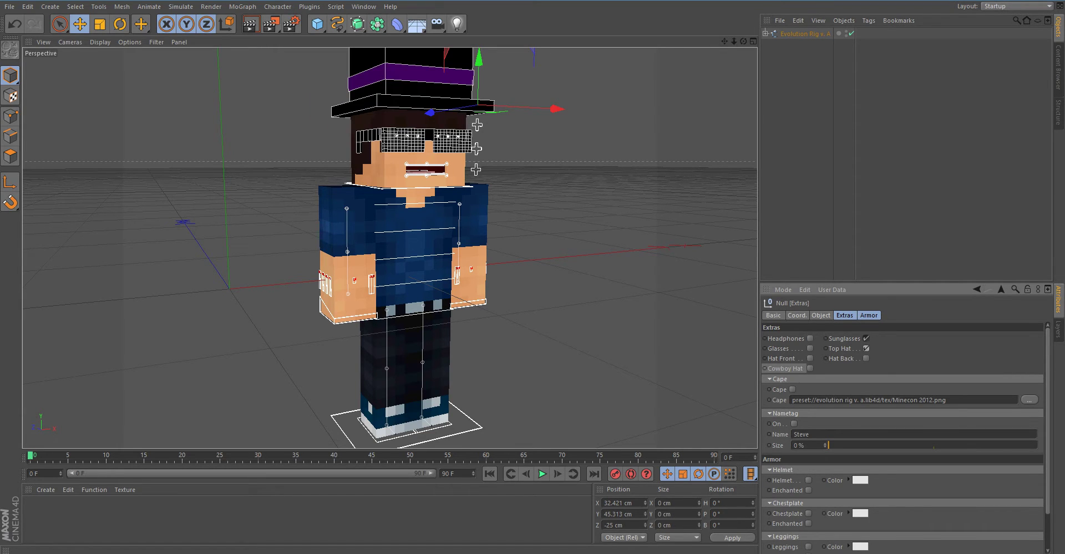
{"action": "left_click", "coordinate": [865, 358]}
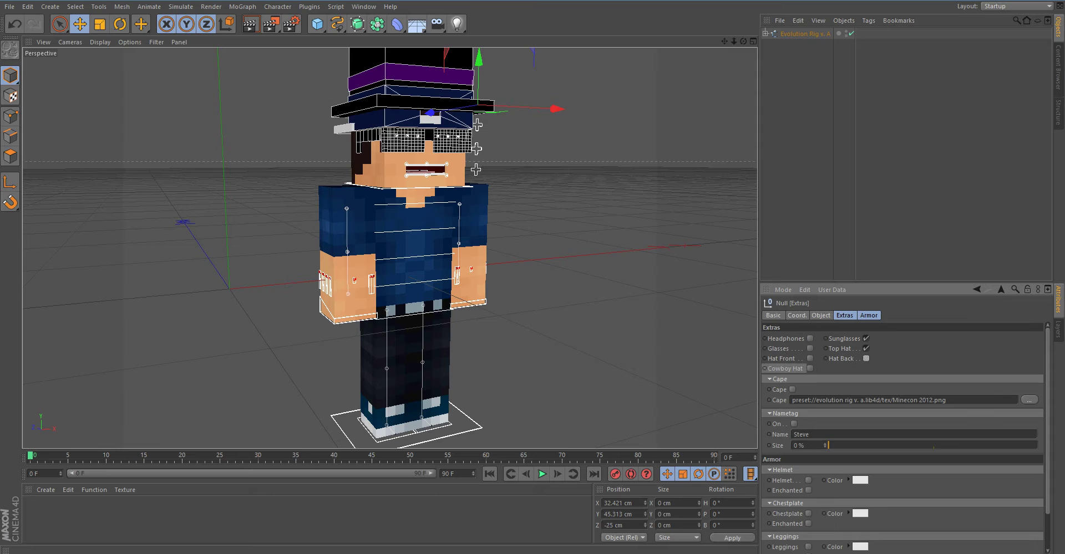
{"action": "left_click", "coordinate": [866, 358]}
{"action": "left_click", "coordinate": [866, 348]}
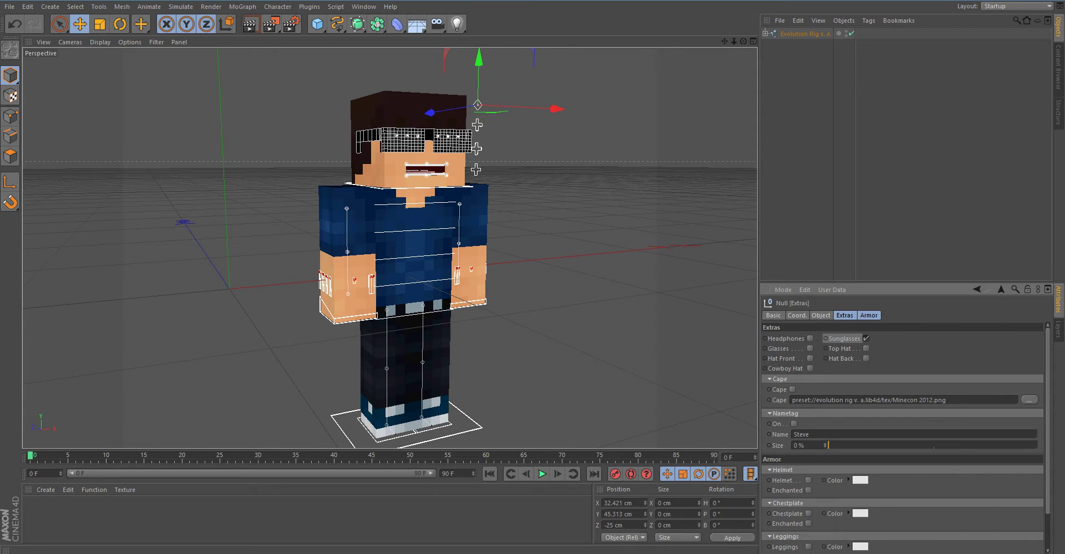
{"action": "left_click", "coordinate": [866, 338]}
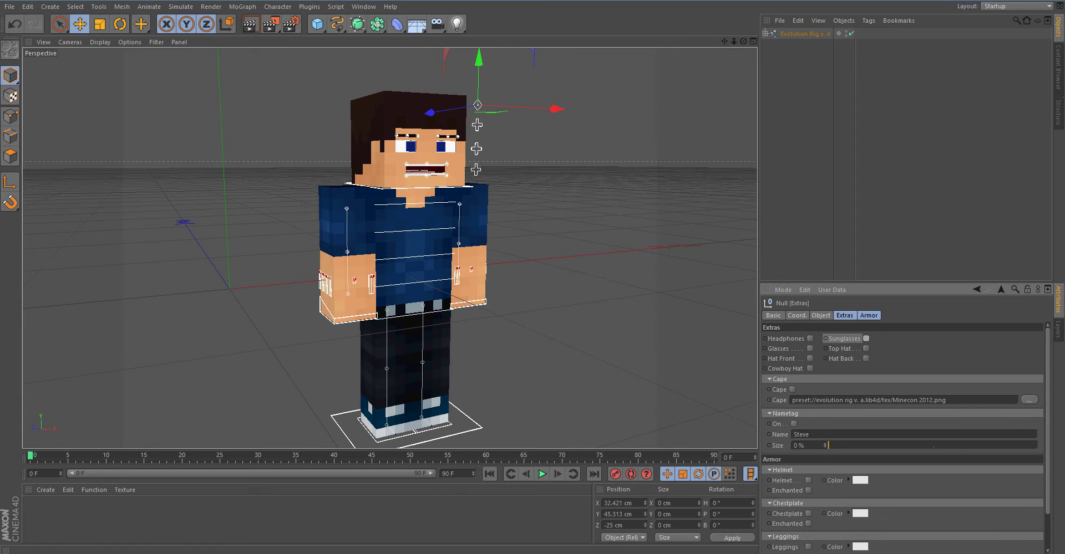
Turn on the character's cape and inspect it from behind.
{"action": "left_click", "coordinate": [792, 389]}
{"action": "left_click_drag", "start_coordinate": [744, 41], "coordinate": [751, 47]}
{"action": "left_click_drag", "start_coordinate": [390, 248], "coordinate": [389, 247], "text": "alt"}
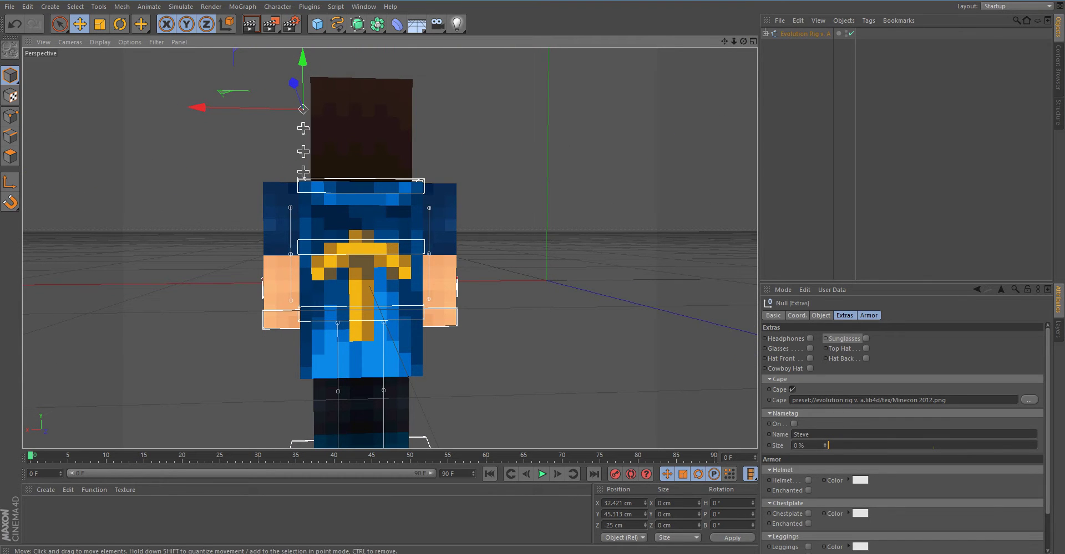
Rotate the cape's Middle controller to a pitch of about -56° so the cape swings outward.
{"action": "key", "text": "r"}
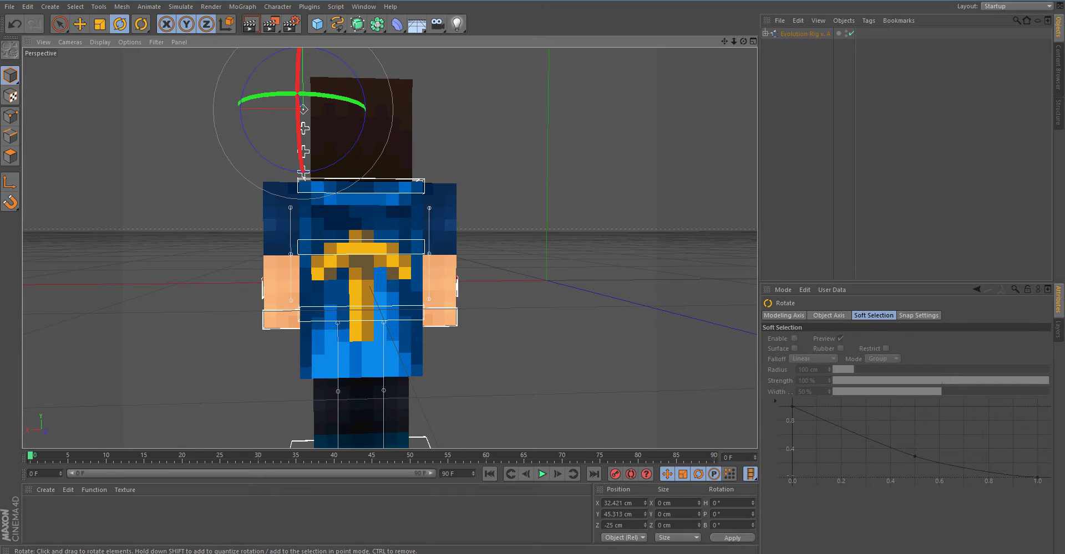
{"action": "left_click", "coordinate": [363, 193]}
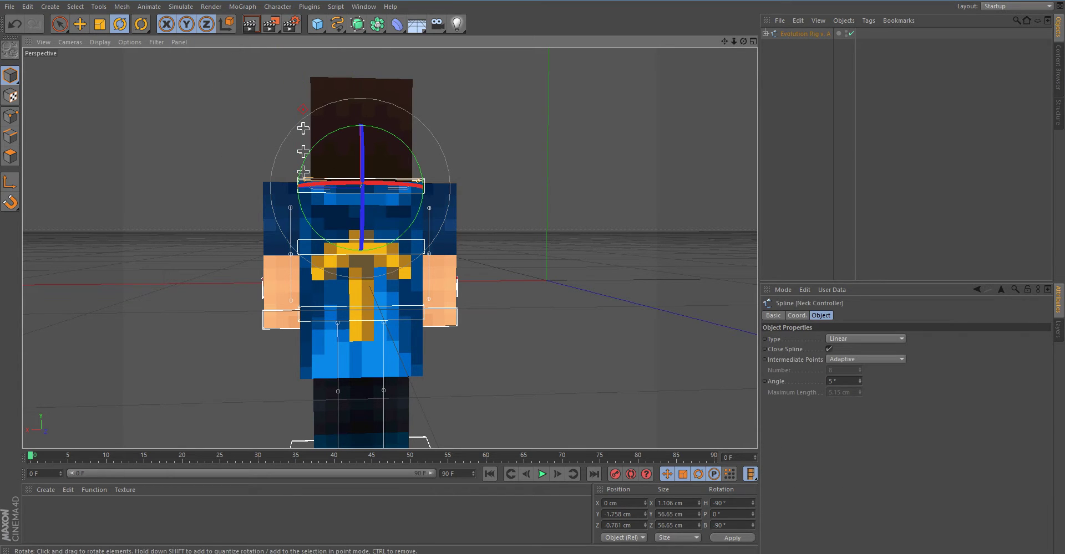
{"action": "mouse_move", "coordinate": [362, 193]}
{"action": "left_mouse_down"}
{"action": "mouse_move", "coordinate": [362, 208]}
{"action": "mouse_move", "coordinate": [362, 194]}
{"action": "left_mouse_up"}
{"action": "left_click", "coordinate": [362, 254]}
{"action": "left_click_drag", "start_coordinate": [362, 255], "coordinate": [362, 194]}
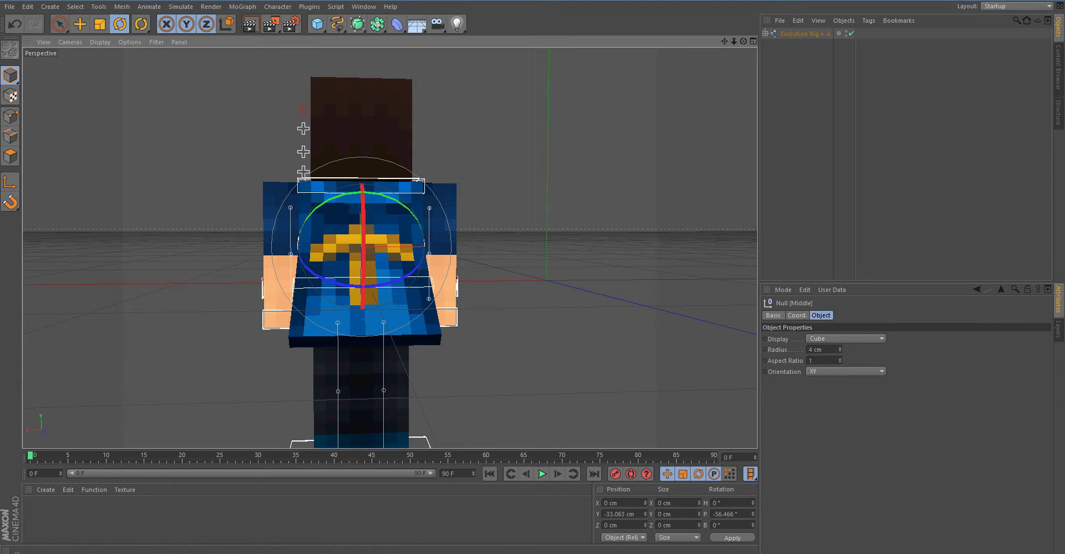
Reselect the Extras controller beside the head with Live Selection and turn on the character's nametag.
{"action": "left_click_drag", "start_coordinate": [743, 41], "coordinate": [1054, 40]}
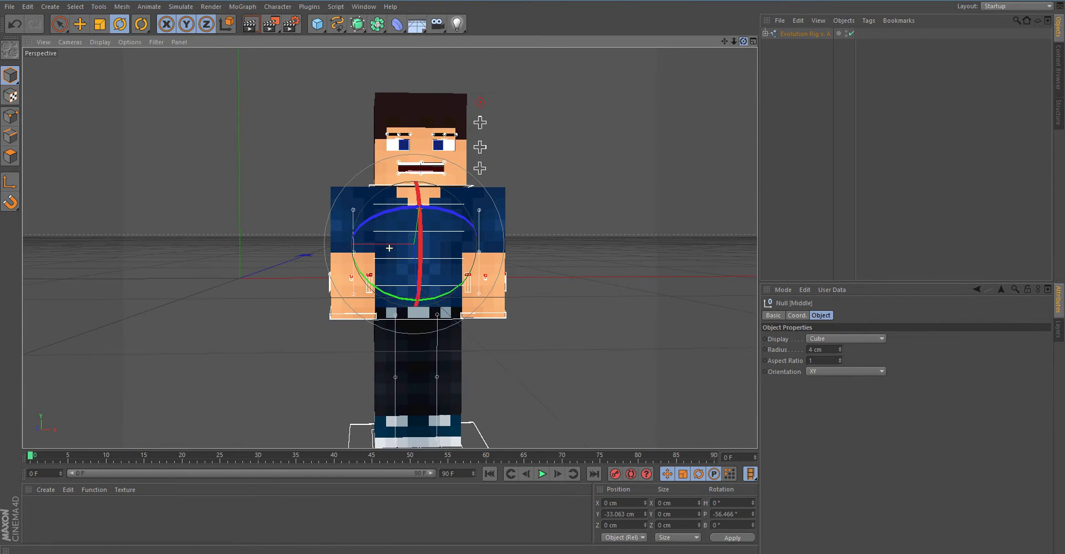
{"action": "left_click", "coordinate": [480, 102]}
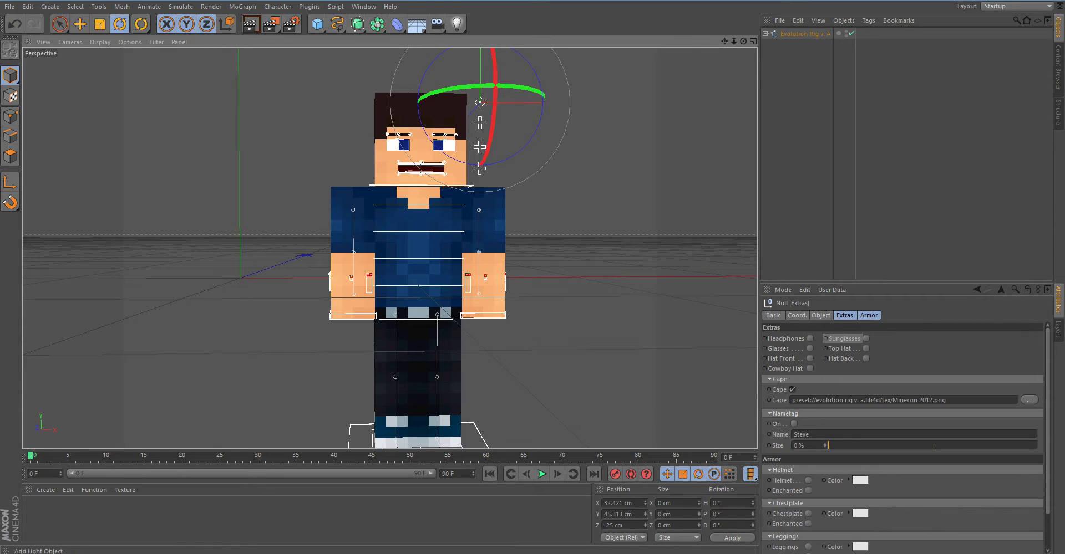
{"action": "left_click", "coordinate": [60, 23]}
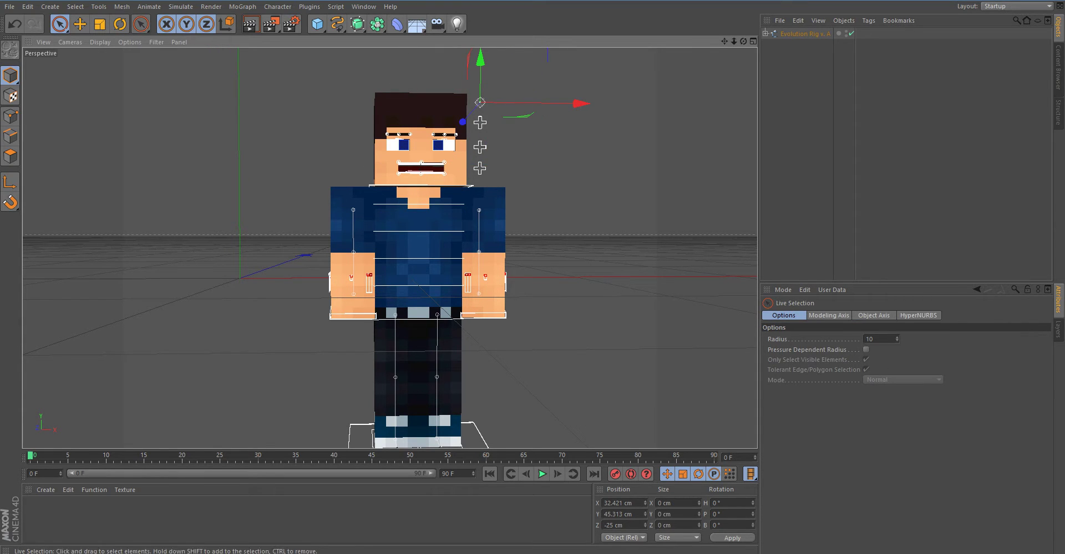
{"action": "left_click", "coordinate": [560, 132]}
{"action": "left_click", "coordinate": [480, 102]}
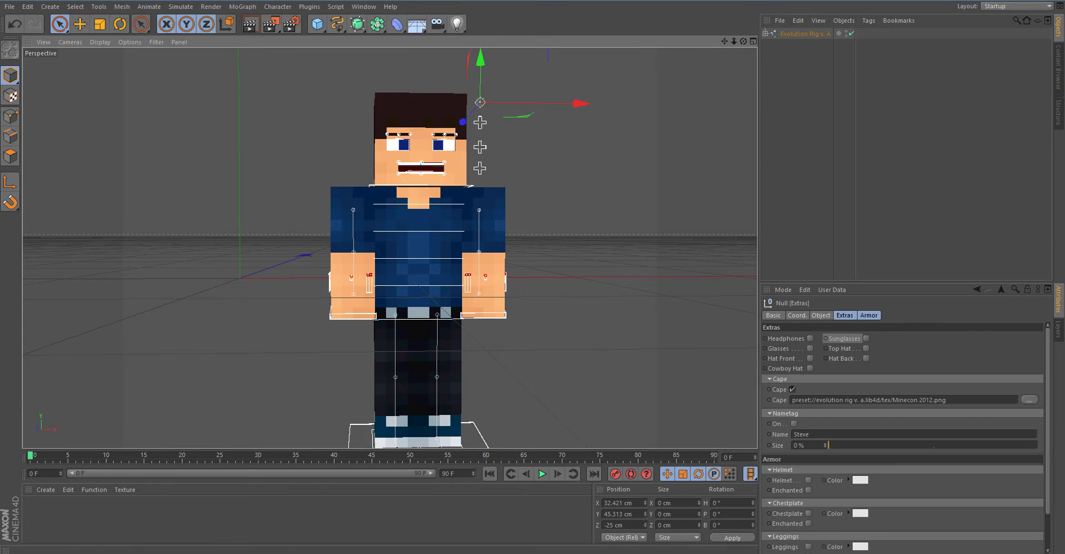
{"action": "scroll", "coordinate": [902, 439], "scroll_direction": "down", "scroll_amount": 2}
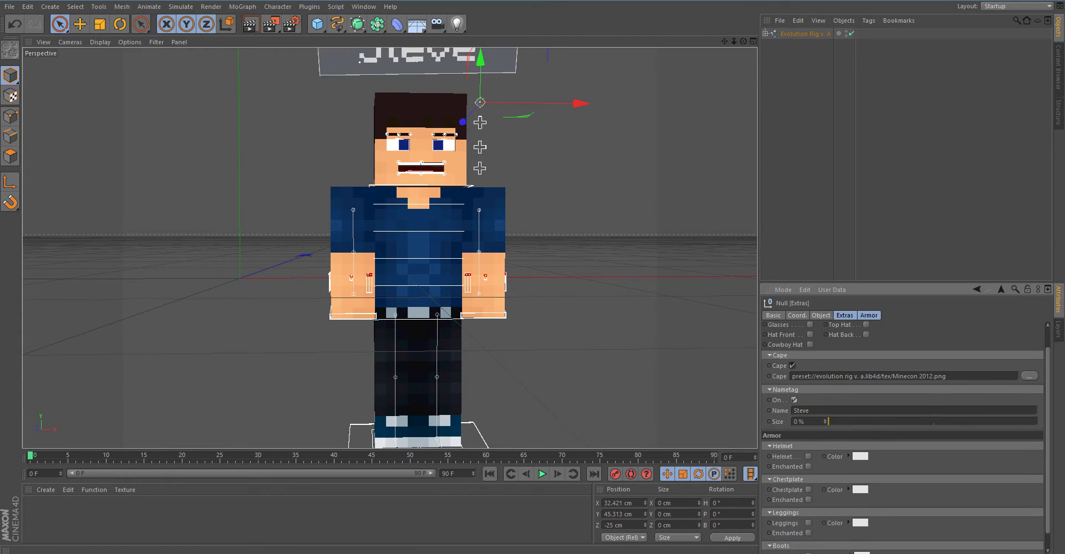
{"action": "scroll", "coordinate": [674, 181], "scroll_direction": "down", "scroll_amount": 3}
{"action": "scroll", "coordinate": [693, 183], "scroll_direction": "up", "scroll_amount": 1}
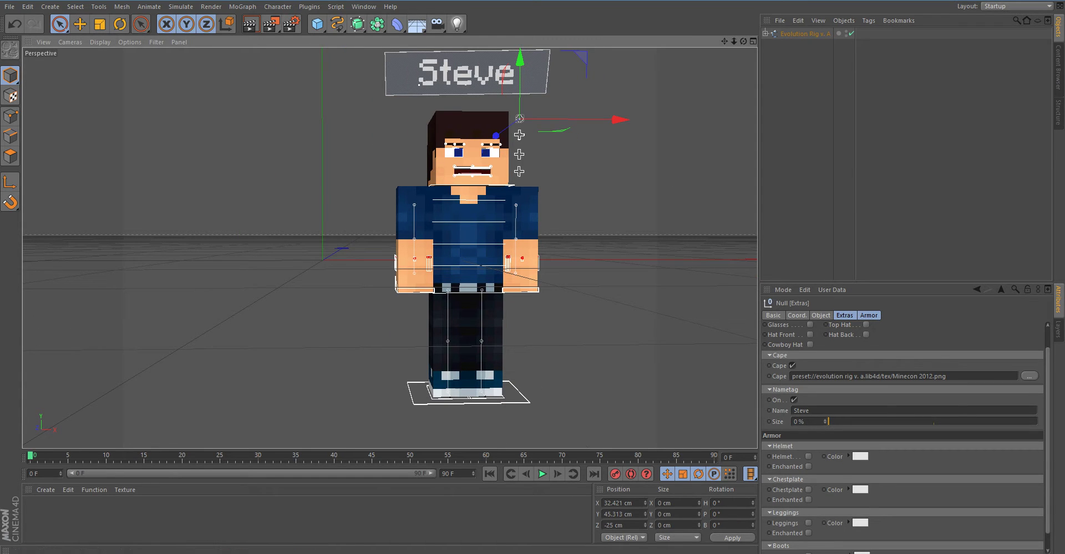
Change the nametag's text to "pliota" and select the Evolution Rig v. A root object.
{"action": "left_click", "coordinate": [800, 410]}
{"action": "double_click", "coordinate": [801, 410]}
{"action": "key", "text": "BackSpace"}
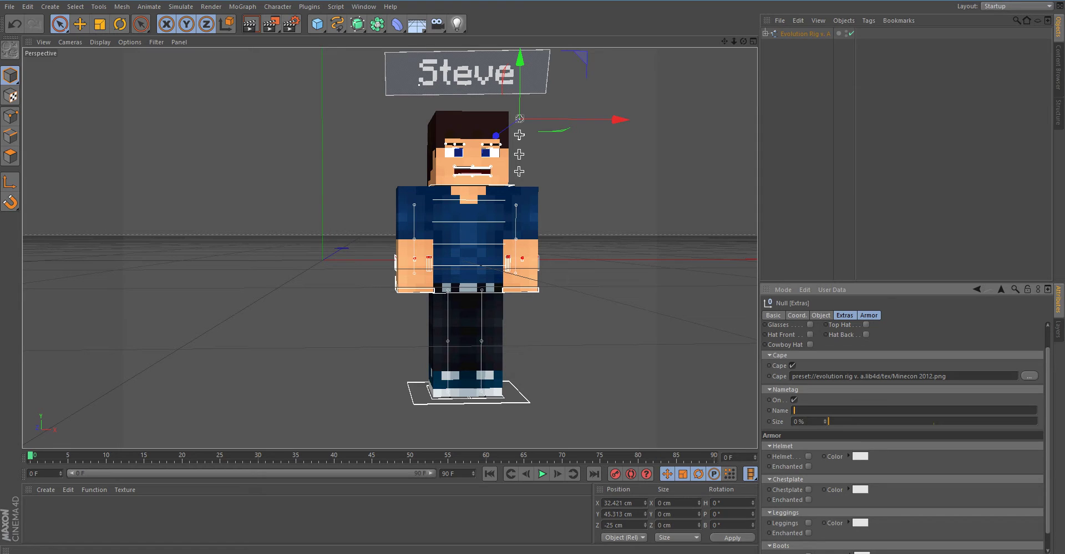
{"action": "type", "text": "pliota"}
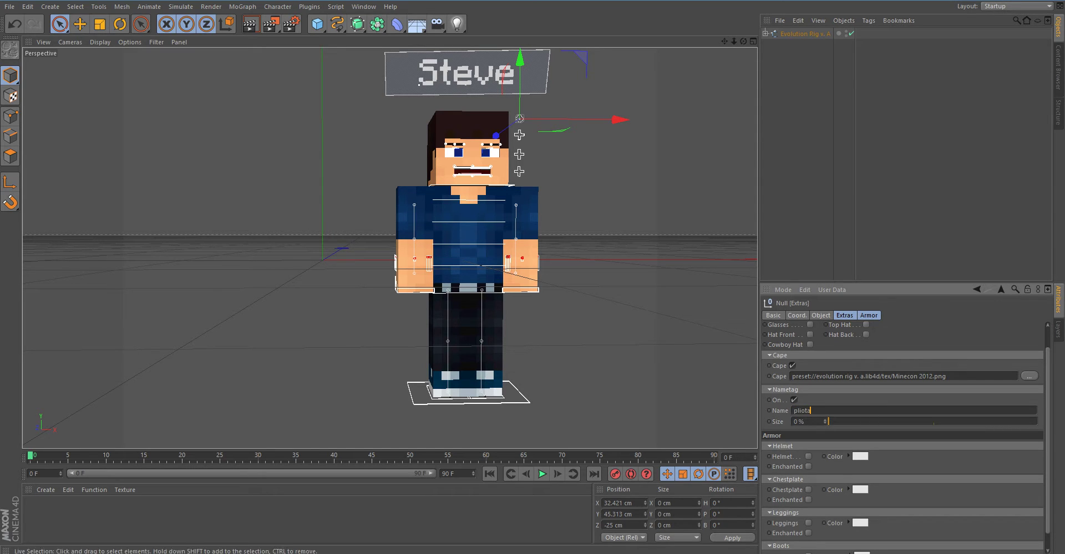
{"action": "left_click", "coordinate": [677, 310]}
{"action": "left_click", "coordinate": [804, 34]}
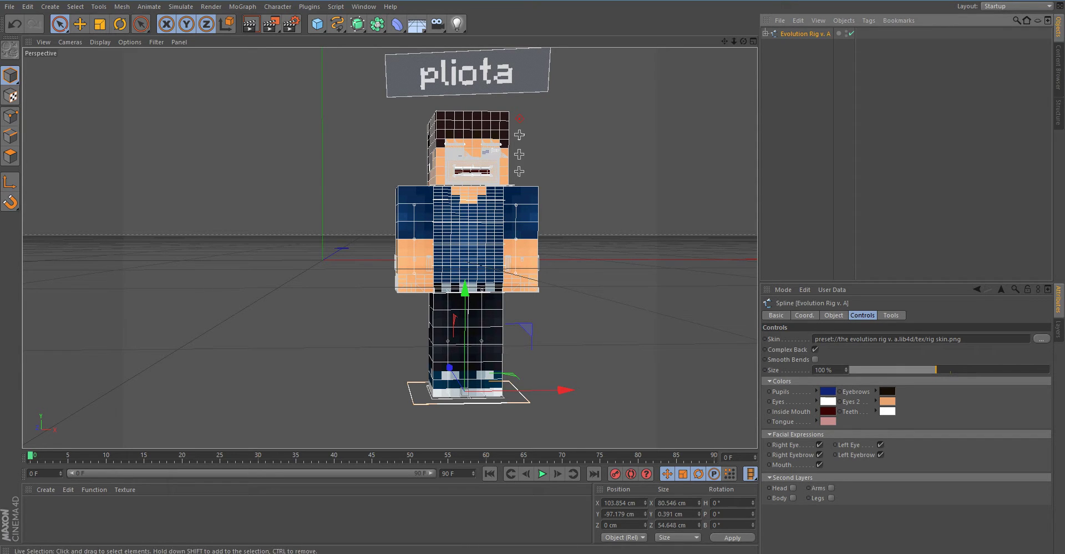
Reselect the Extras controller beside the head, try the nametag's Size setting and switch the nametag off.
{"action": "left_click", "coordinate": [519, 119]}
{"action": "scroll", "coordinate": [527, 119], "scroll_direction": "up", "scroll_amount": 2}
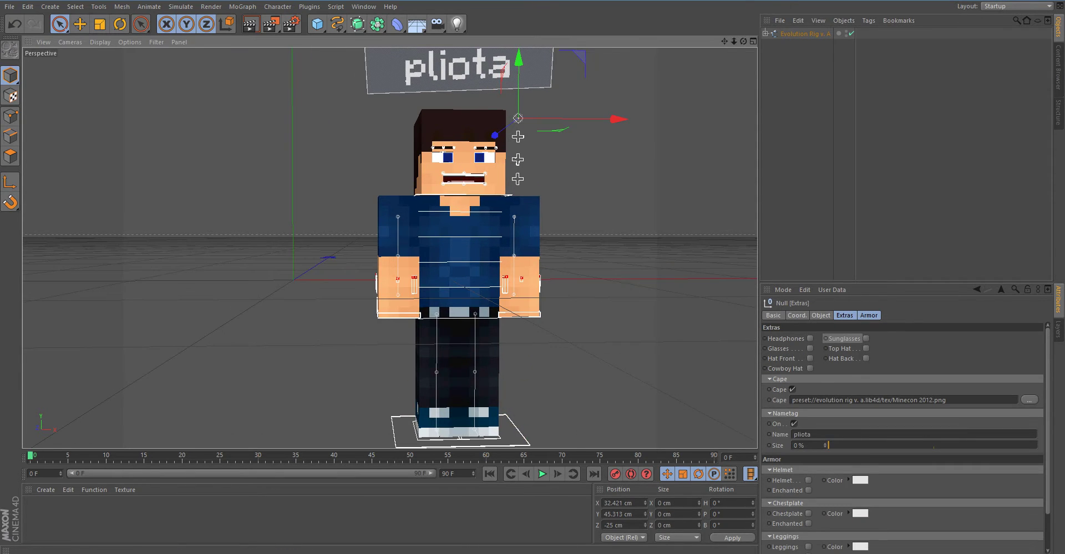
{"action": "left_click_drag", "start_coordinate": [829, 446], "coordinate": [828, 445]}
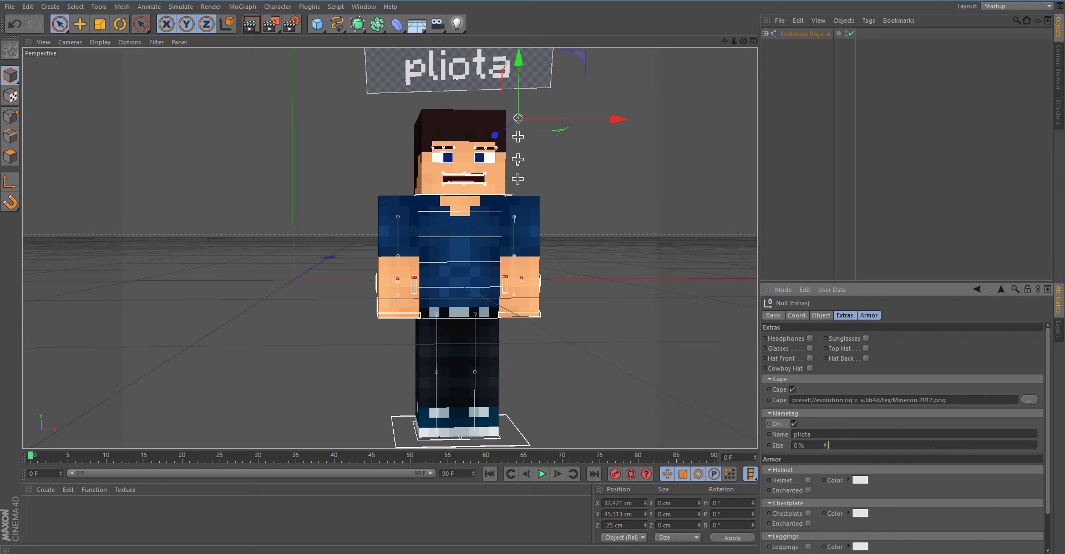
{"action": "left_click", "coordinate": [794, 425]}
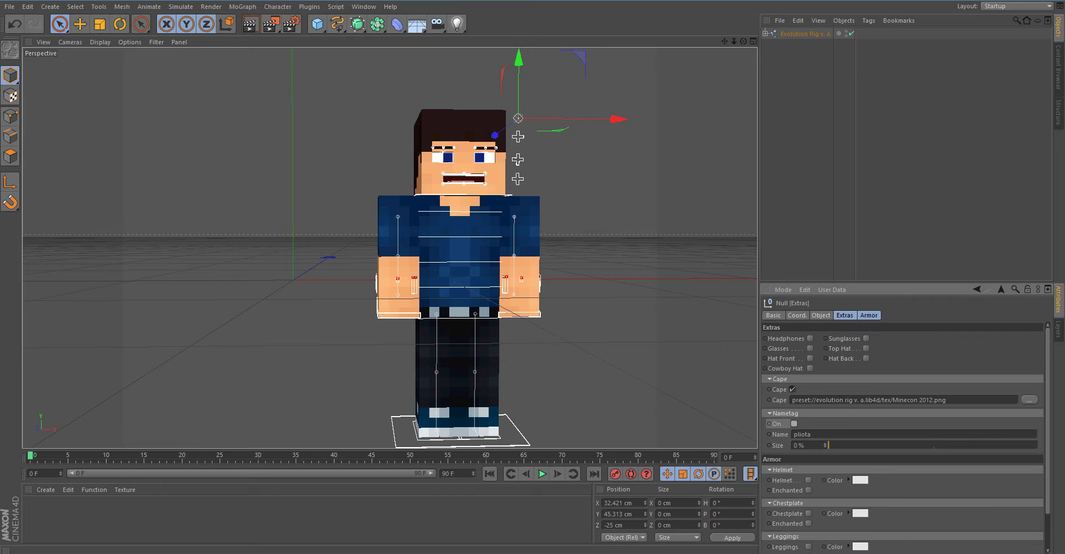
Turn on the character's helmet, colour it red and make it enchanted.
{"action": "left_click", "coordinate": [808, 481]}
{"action": "left_click", "coordinate": [860, 480]}
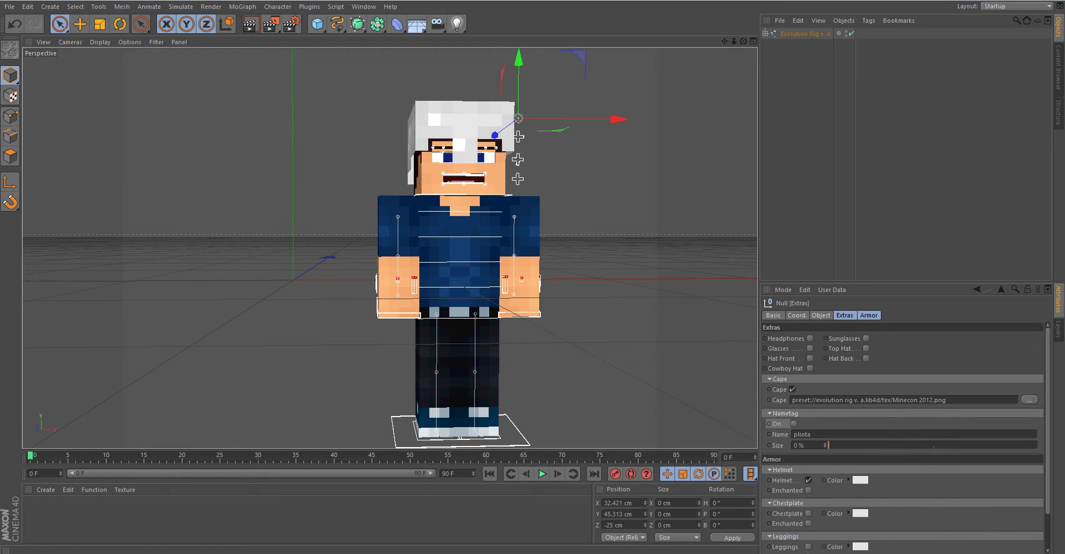
{"action": "left_click_drag", "start_coordinate": [863, 446], "coordinate": [866, 445]}
{"action": "left_click", "coordinate": [840, 533]}
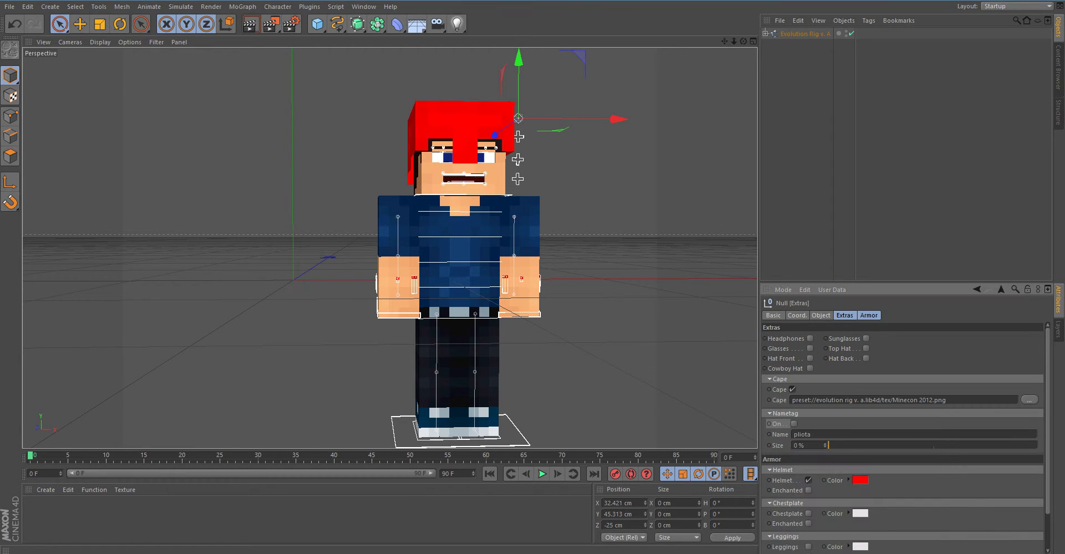
{"action": "left_click", "coordinate": [808, 491]}
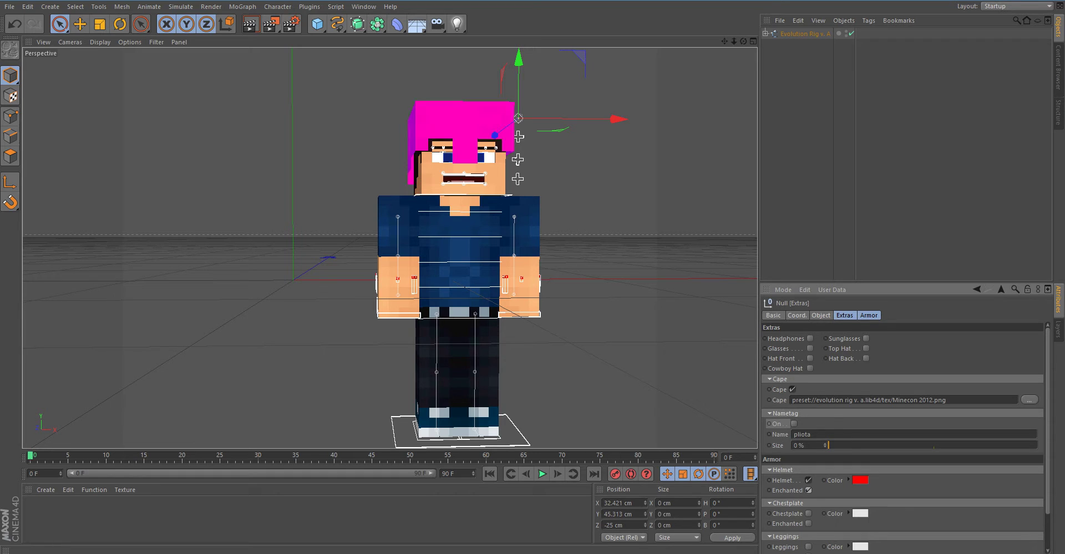
{"action": "left_click_drag", "start_coordinate": [743, 42], "coordinate": [715, 44]}
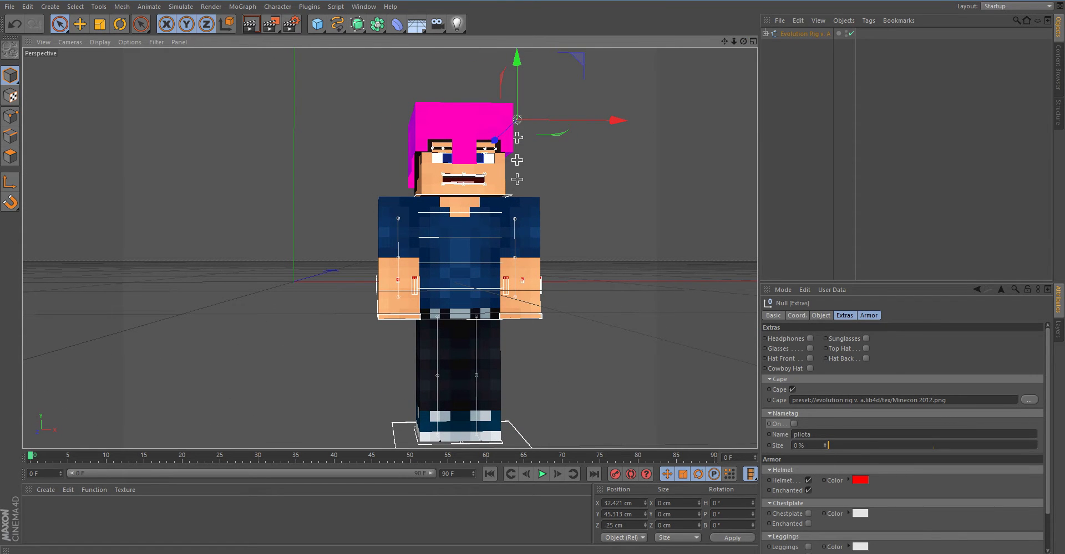
Try the chestplate with enchantment, switch the chestplate and helmet off with their enchantments, and clear the selection.
{"action": "left_click", "coordinate": [808, 514]}
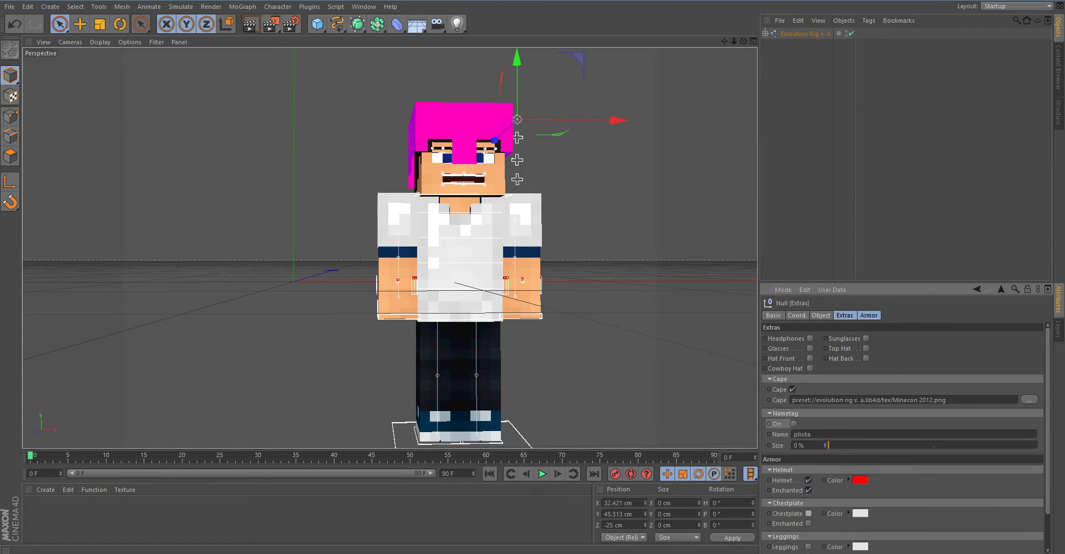
{"action": "left_click", "coordinate": [808, 523]}
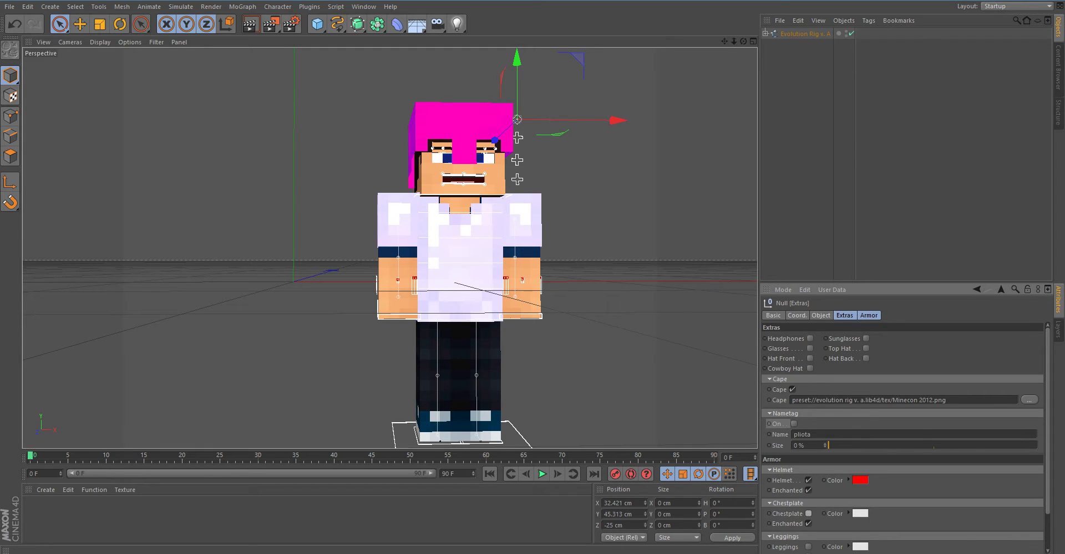
{"action": "left_click", "coordinate": [808, 524]}
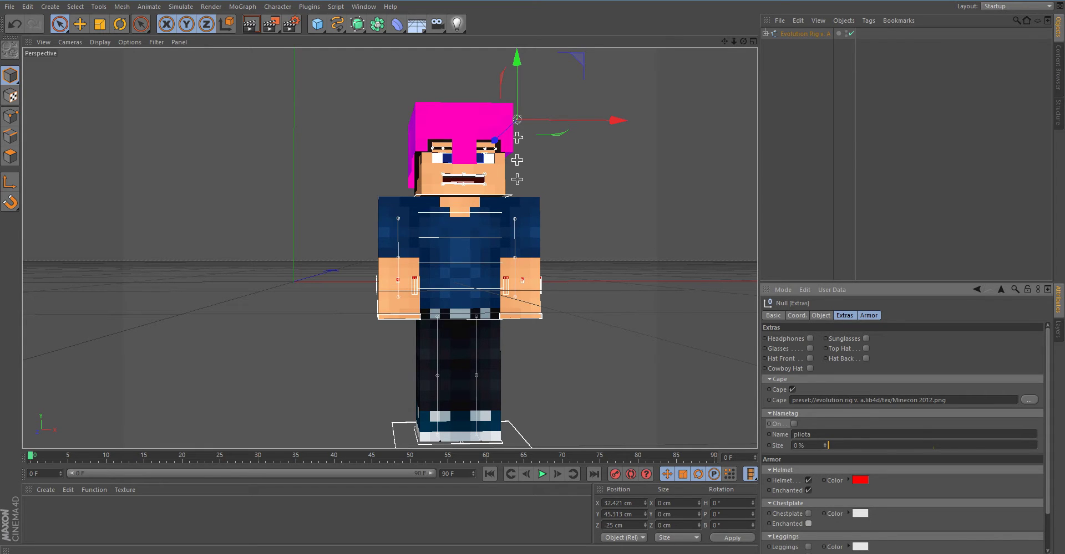
{"action": "left_click", "coordinate": [808, 481]}
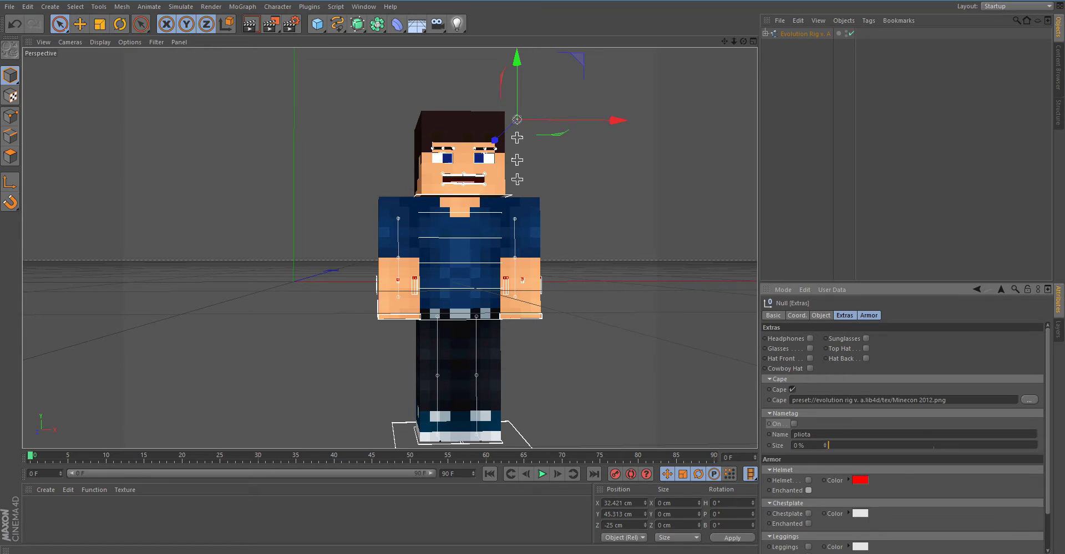
{"action": "scroll", "coordinate": [902, 438], "scroll_direction": "down", "scroll_amount": 3}
{"action": "scroll", "coordinate": [902, 439], "scroll_direction": "up", "scroll_amount": 3}
{"action": "left_click", "coordinate": [637, 232]}
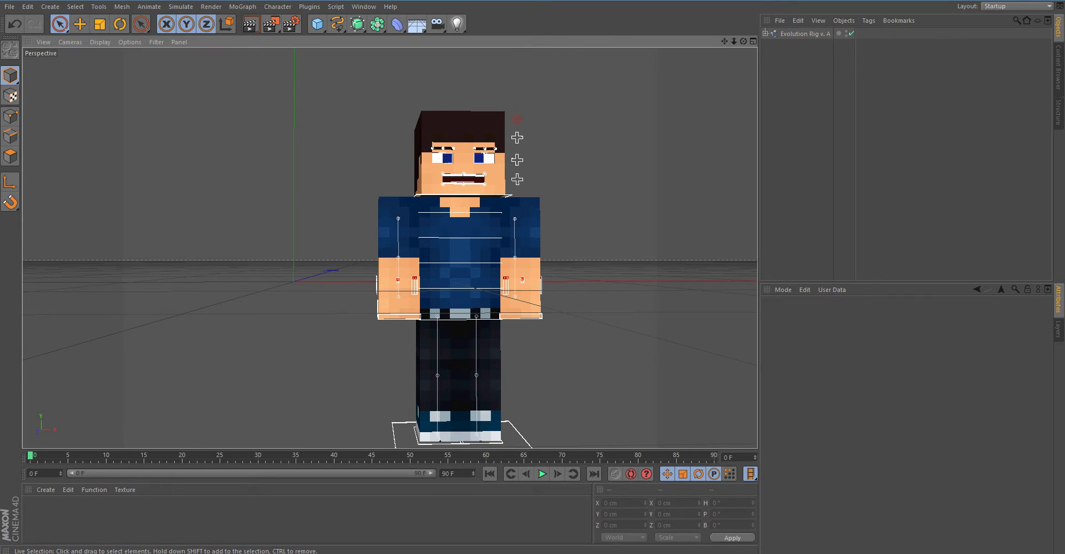
Select the Eyebrow Control and set the eyebrows' Position to 16% and Seperate to 9%.
{"action": "left_click", "coordinate": [516, 137]}
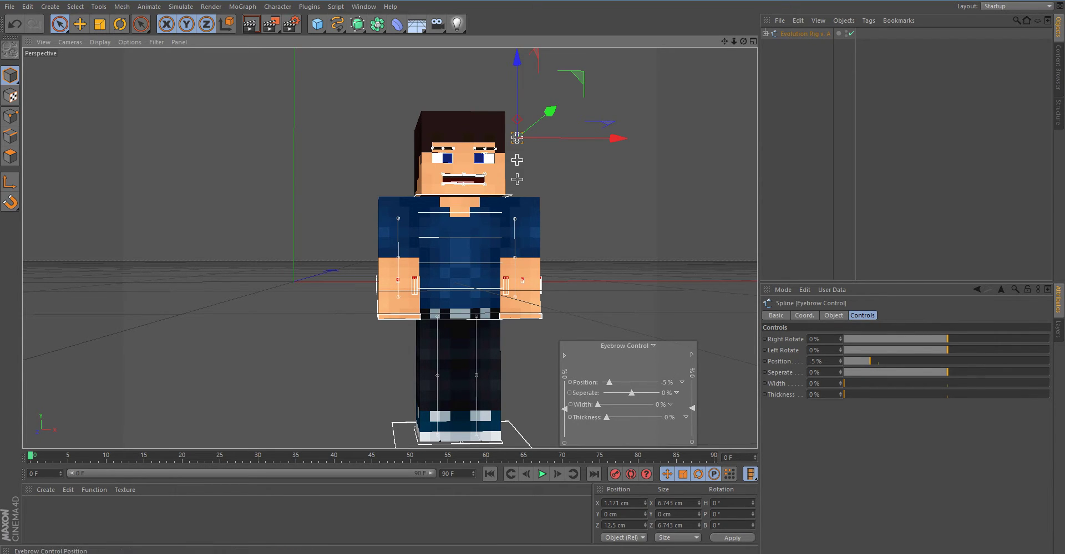
{"action": "left_click_drag", "start_coordinate": [609, 382], "coordinate": [598, 405]}
{"action": "scroll", "coordinate": [488, 252], "scroll_direction": "up", "scroll_amount": 2}
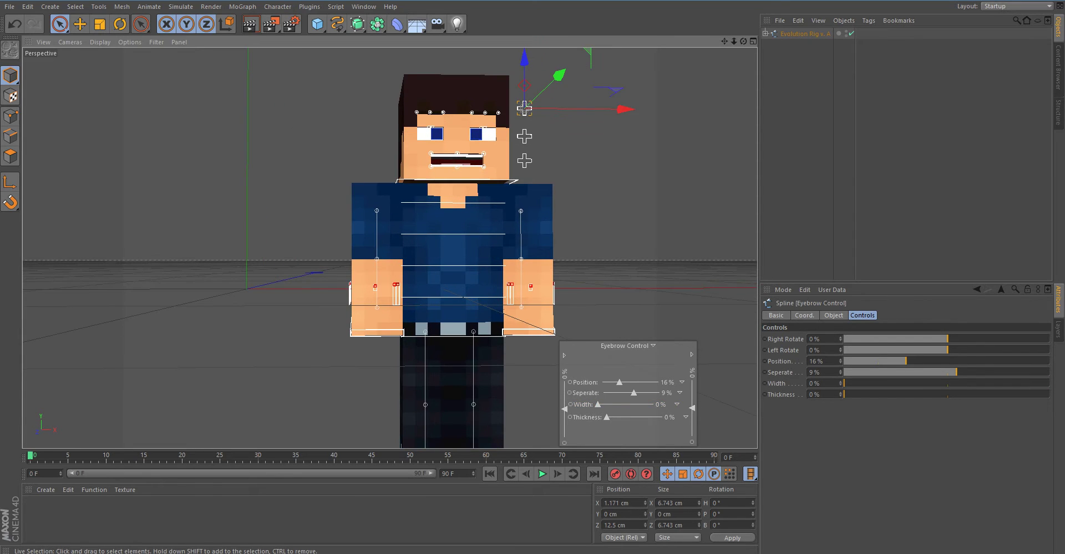
{"action": "scroll", "coordinate": [484, 320], "scroll_direction": "down", "scroll_amount": 1}
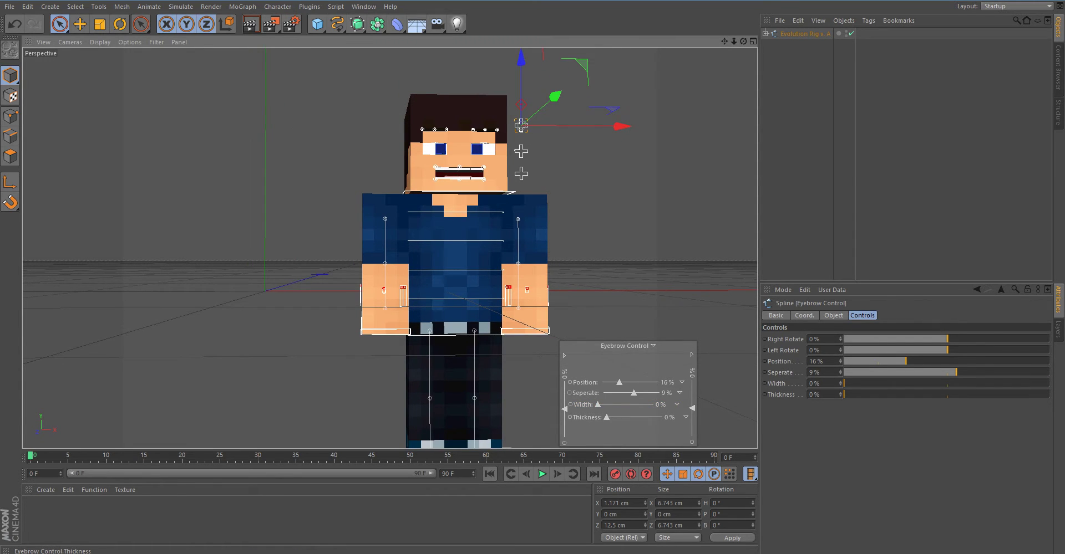
Try the eyebrows' Thickness at 100% and return it to 0%.
{"action": "left_click_drag", "start_coordinate": [606, 418], "coordinate": [607, 418]}
{"action": "left_click_drag", "start_coordinate": [606, 418], "coordinate": [662, 418]}
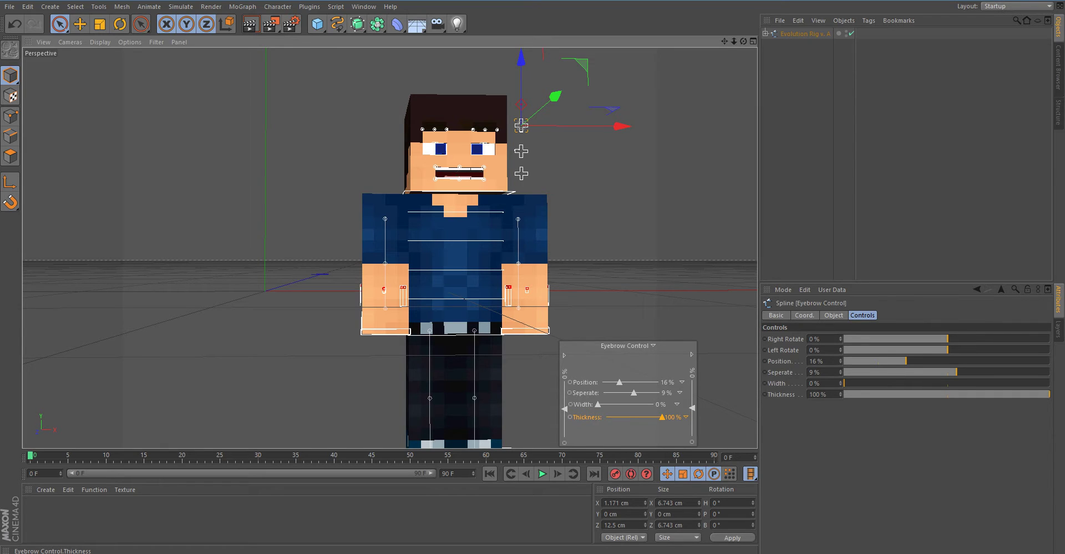
{"action": "left_click_drag", "start_coordinate": [661, 417], "coordinate": [607, 417]}
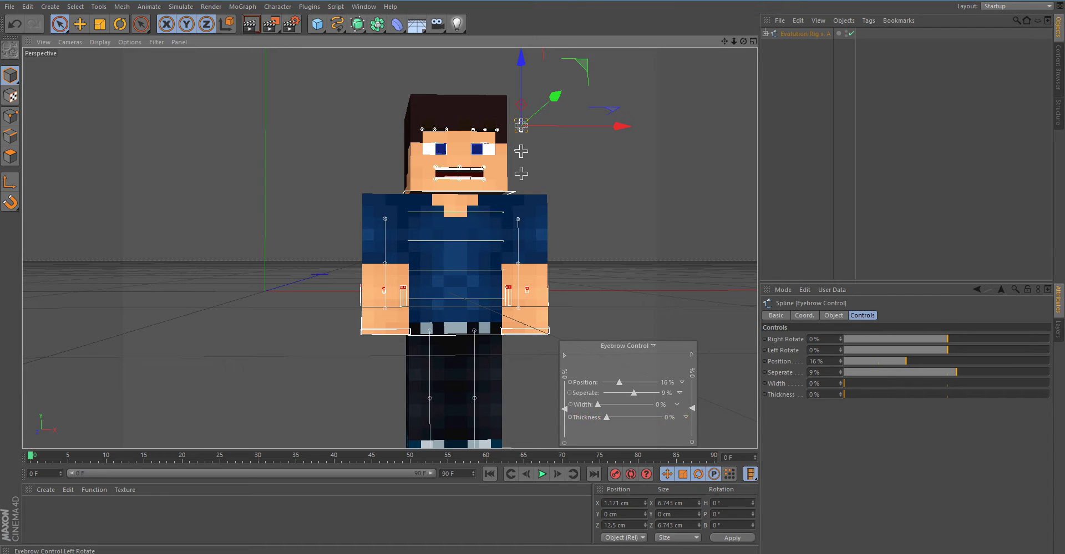
Set both the Left Rotate and Right Rotate of the eyebrows to 37% for an angry look.
{"action": "mouse_move", "coordinate": [691, 408]}
{"action": "left_mouse_down"}
{"action": "mouse_move", "coordinate": [691, 427]}
{"action": "mouse_move", "coordinate": [692, 395]}
{"action": "left_mouse_up"}
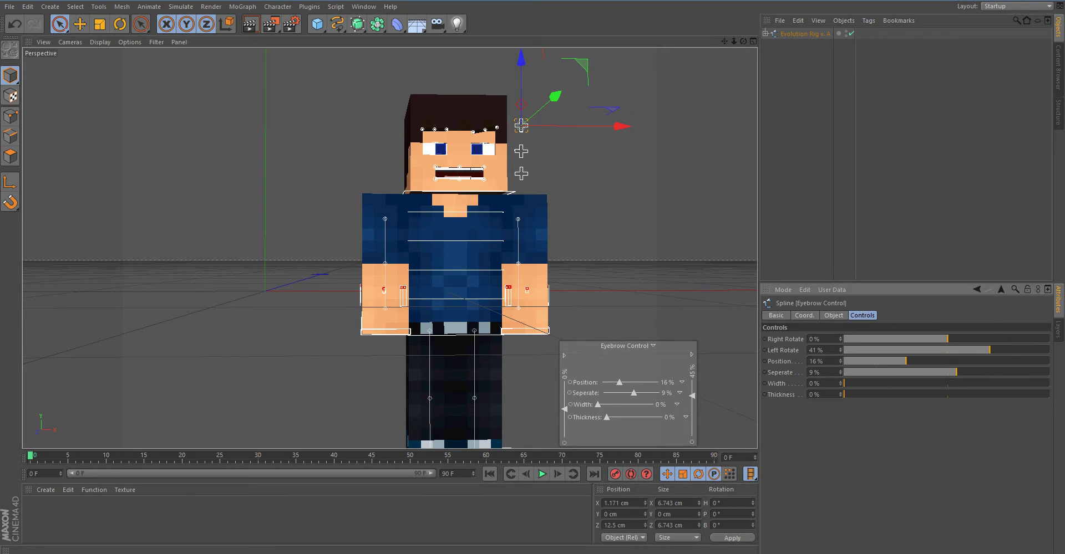
{"action": "left_click_drag", "start_coordinate": [691, 396], "coordinate": [691, 398]}
{"action": "left_click_drag", "start_coordinate": [564, 409], "coordinate": [564, 399]}
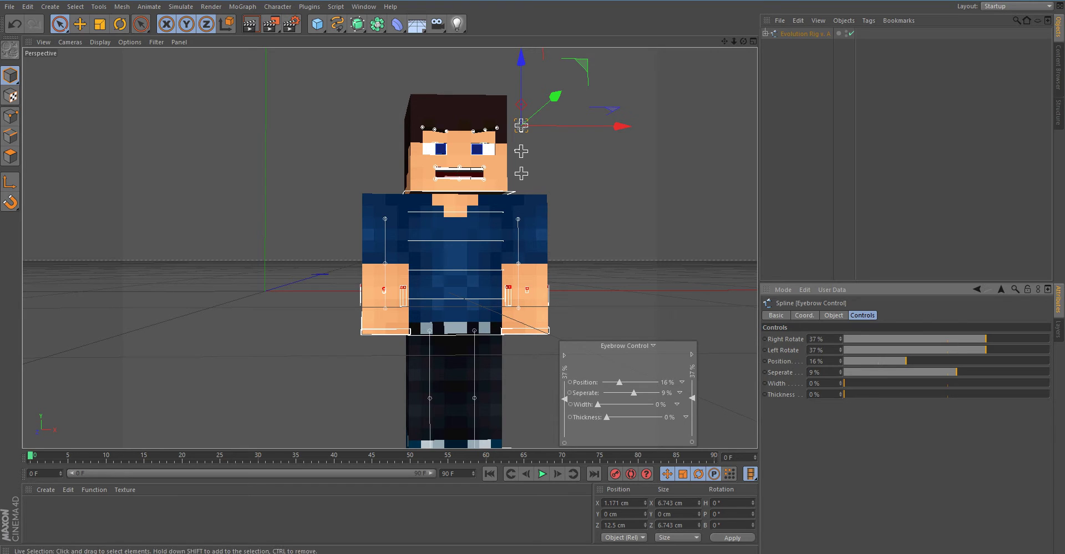
{"action": "left_click", "coordinate": [638, 222]}
With the Eye Control, set Eyes to X -0.018, Y 0.232 and both Position and Pupil Derp to 5%, and deselect it.
{"action": "left_click", "coordinate": [521, 151]}
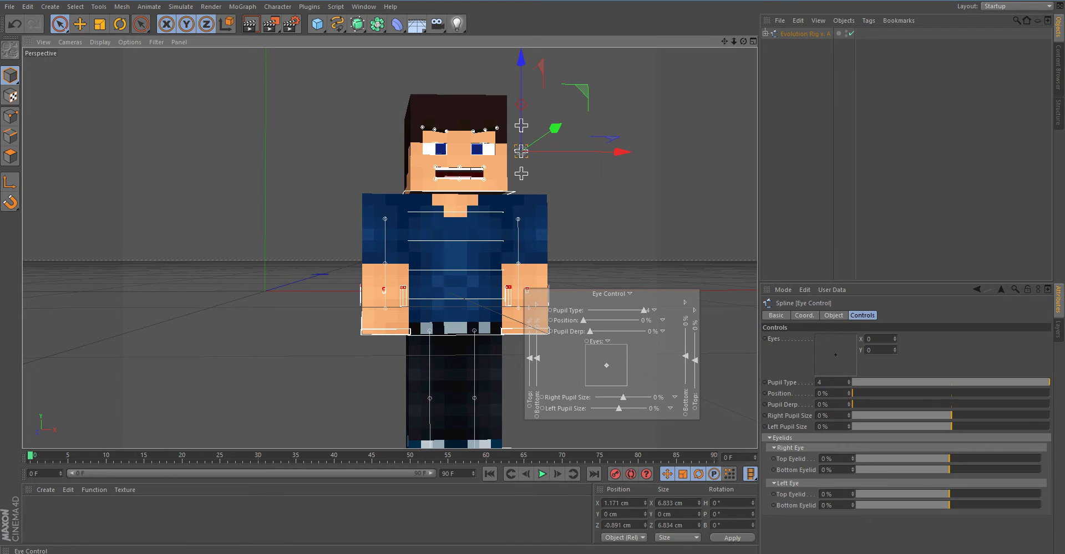
{"action": "mouse_move", "coordinate": [606, 366]}
{"action": "left_mouse_down"}
{"action": "mouse_move", "coordinate": [615, 368]}
{"action": "mouse_move", "coordinate": [605, 362]}
{"action": "left_mouse_up"}
{"action": "mouse_move", "coordinate": [583, 320]}
{"action": "left_mouse_down"}
{"action": "mouse_move", "coordinate": [615, 331]}
{"action": "mouse_move", "coordinate": [592, 332]}
{"action": "left_mouse_up"}
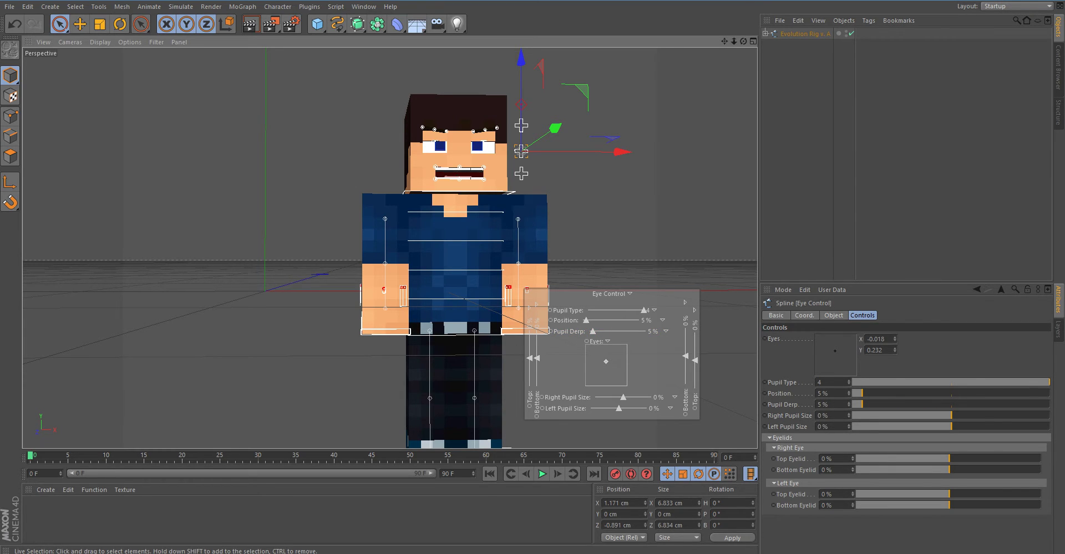
{"action": "key", "text": "ctrl+shift+a"}
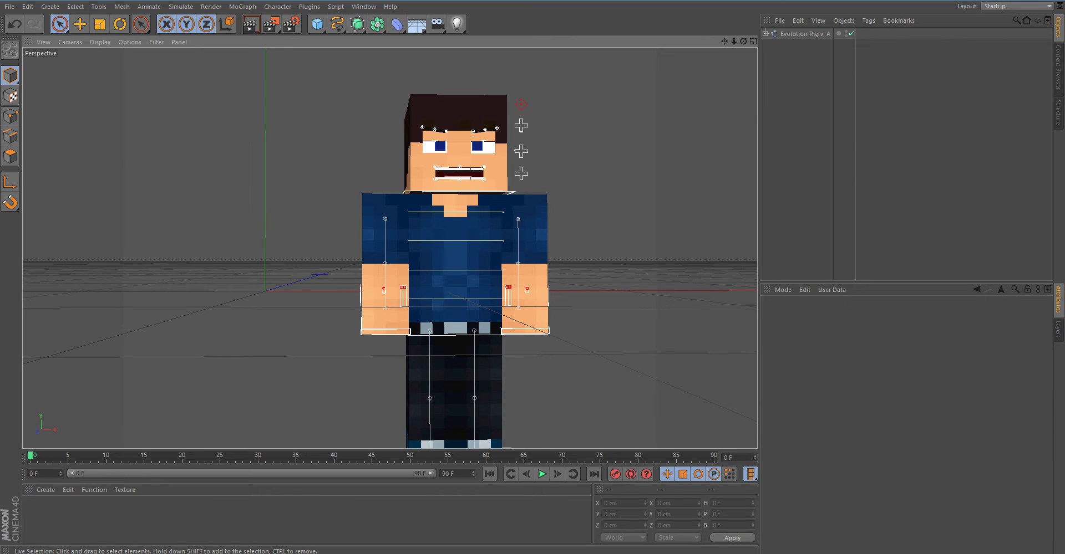
With the Mouth Control, turn off Teeth Spacing and shape a smile using Open X 0.425, Y 0.123 and Expression X -0.041, Y 0.836.
{"action": "left_click", "coordinate": [520, 174]}
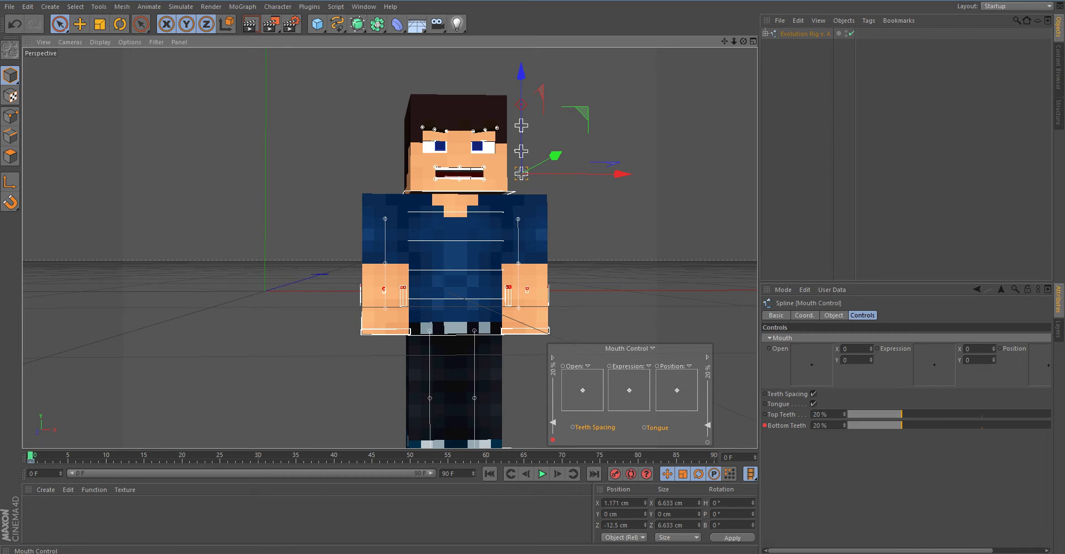
{"action": "left_click", "coordinate": [594, 428]}
{"action": "left_click_drag", "start_coordinate": [582, 390], "coordinate": [676, 390]}
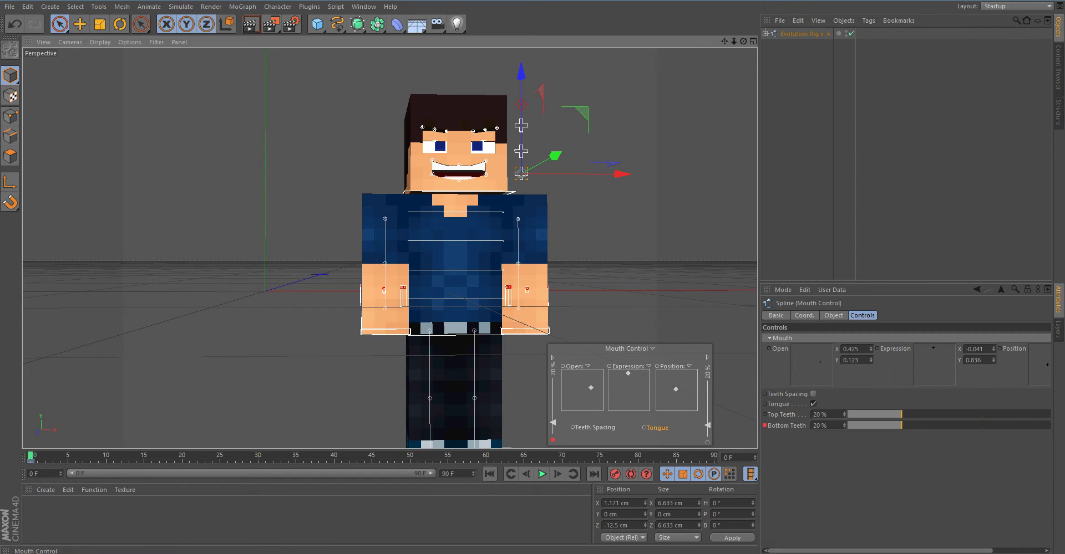
{"action": "left_click", "coordinate": [656, 233]}
Select the Evolution Rig v. A root object and look at the colour picker for its Pupils.
{"action": "left_click", "coordinate": [805, 34]}
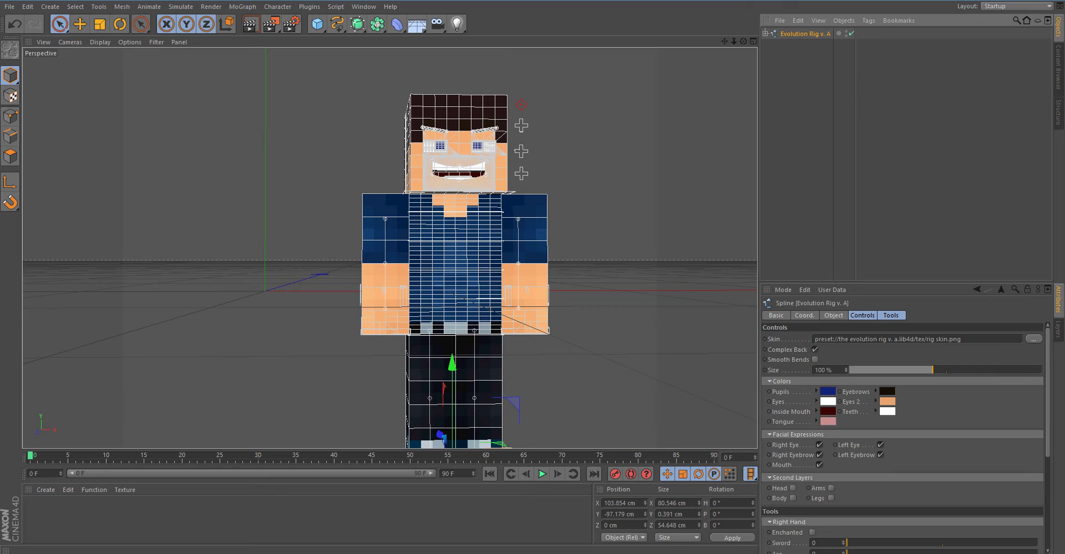
{"action": "left_click", "coordinate": [830, 391]}
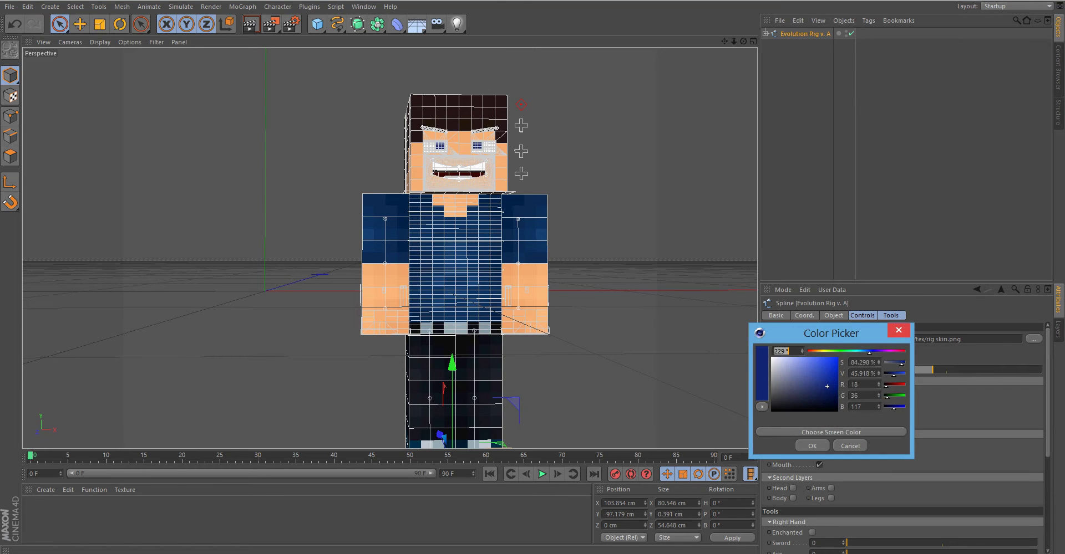
{"action": "left_click", "coordinate": [898, 331]}
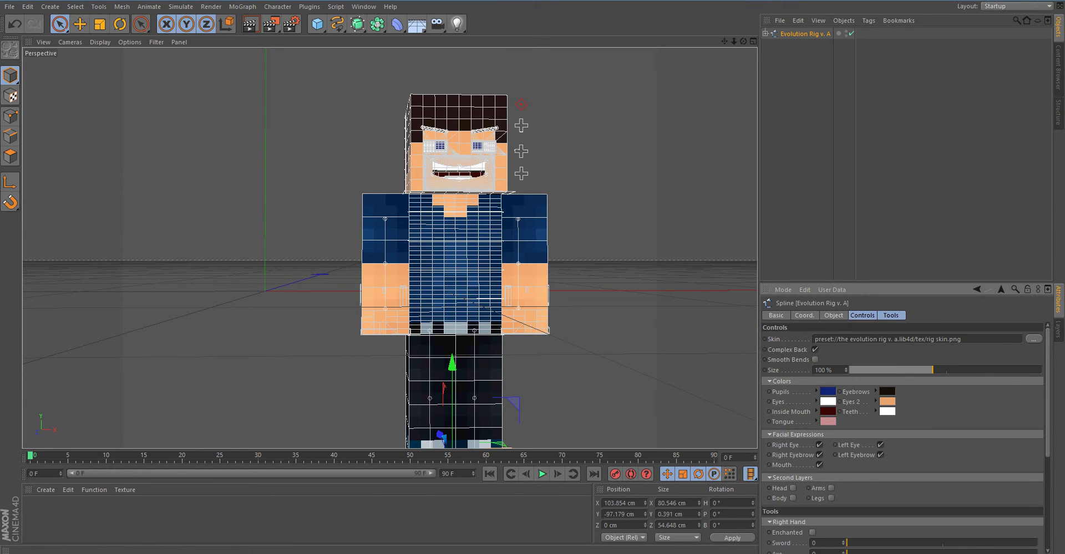
Try the second skin layers on the head and body and switch them off again.
{"action": "left_click", "coordinate": [792, 488]}
{"action": "left_click", "coordinate": [792, 498]}
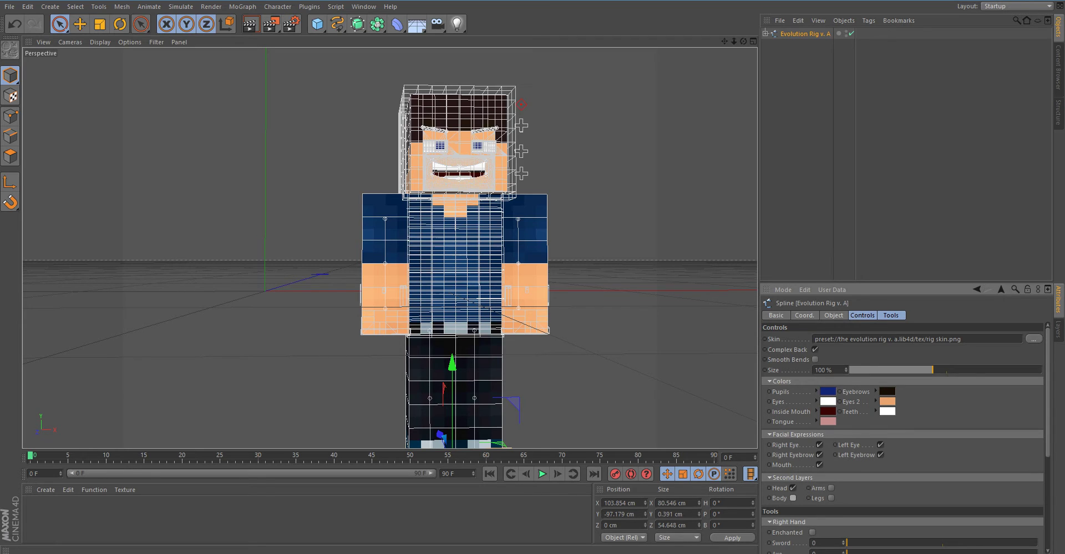
{"action": "left_click", "coordinate": [793, 498]}
{"action": "left_click", "coordinate": [793, 489]}
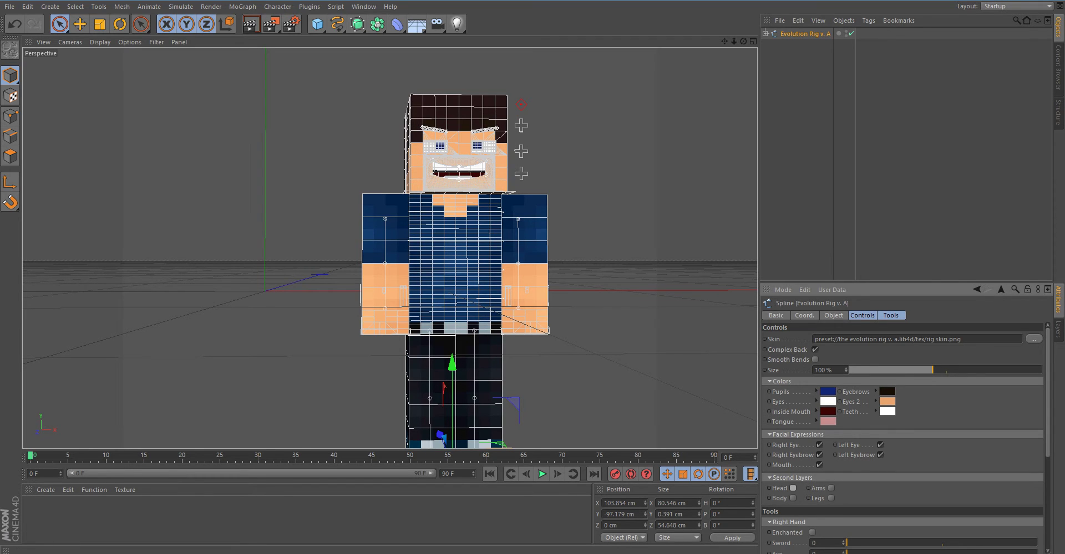
Set the right hand's Sword to 2 and toggle that hand's Enchanted option.
{"action": "scroll", "coordinate": [902, 438], "scroll_direction": "down", "scroll_amount": 4}
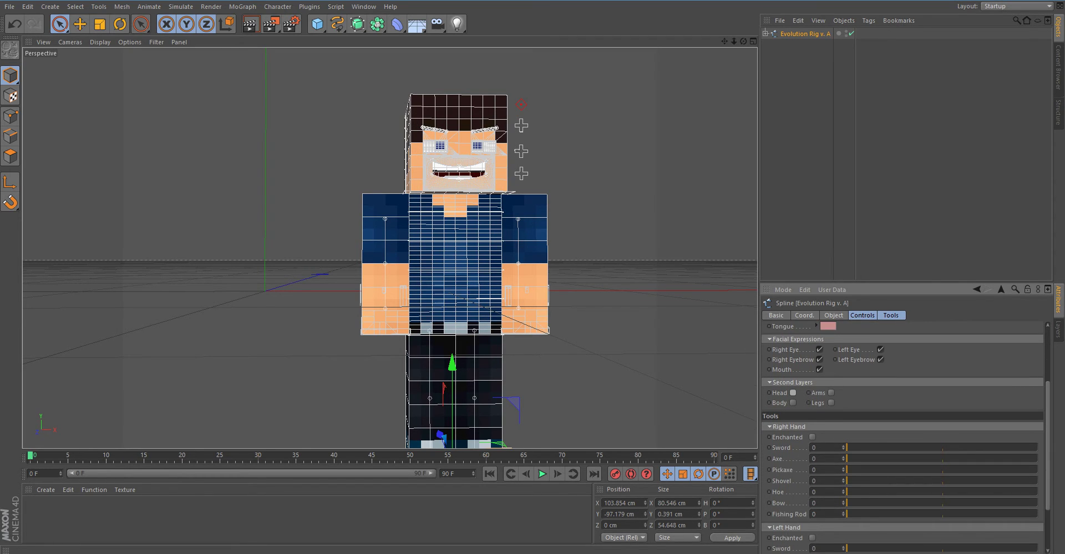
{"action": "left_click_drag", "start_coordinate": [847, 448], "coordinate": [923, 448]}
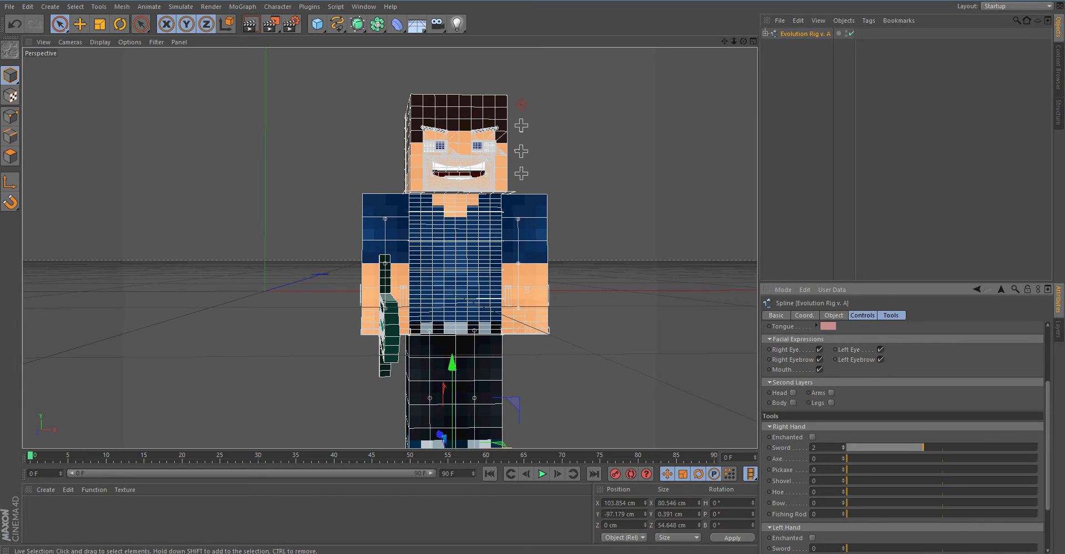
{"action": "left_click", "coordinate": [812, 437]}
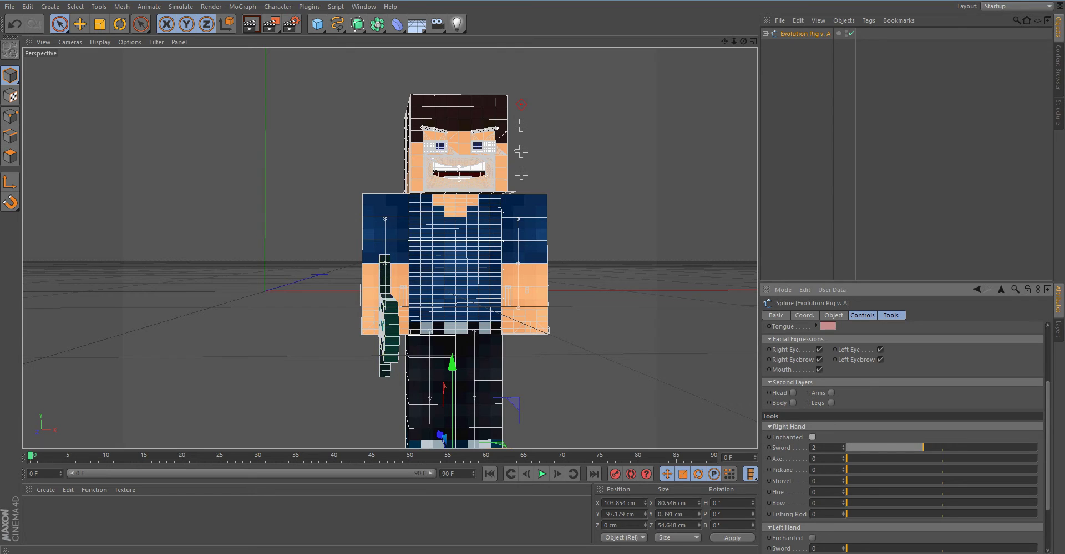
Try the right hand's Sword at 3 and switch its Enchanted option on and off again.
{"action": "left_click", "coordinate": [843, 446]}
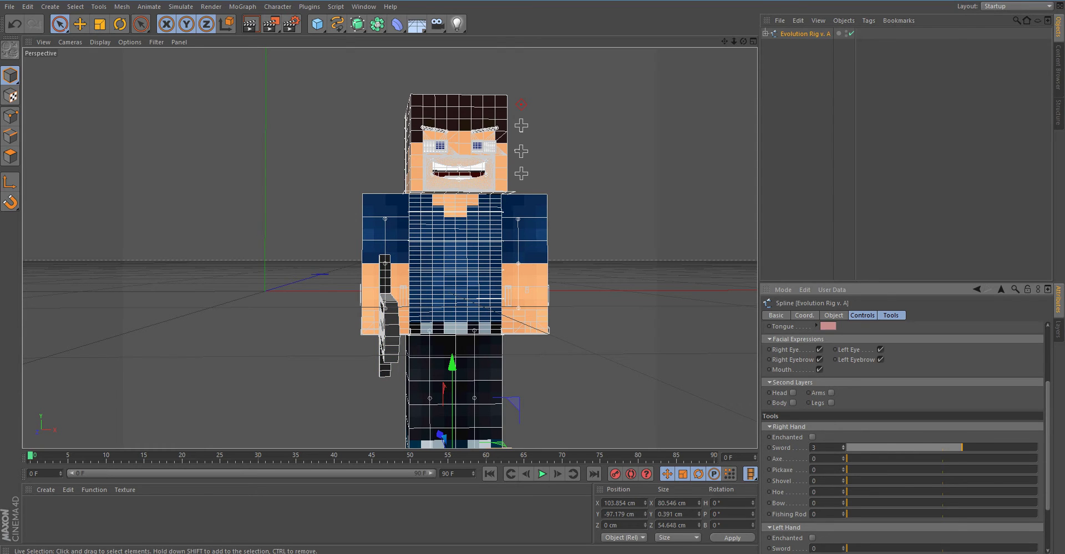
{"action": "left_click_drag", "start_coordinate": [743, 41], "coordinate": [797, 48]}
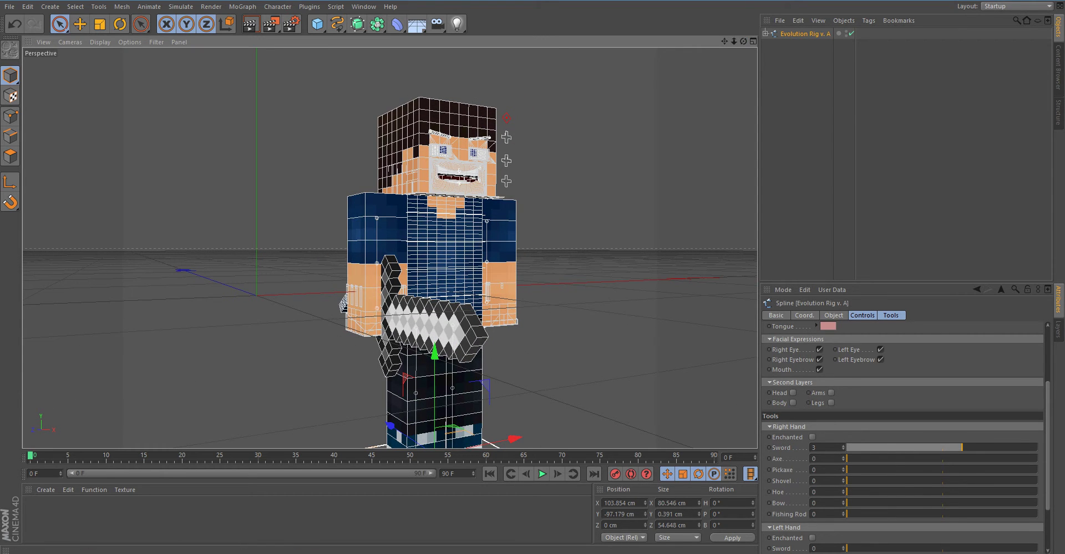
{"action": "left_click", "coordinate": [812, 438]}
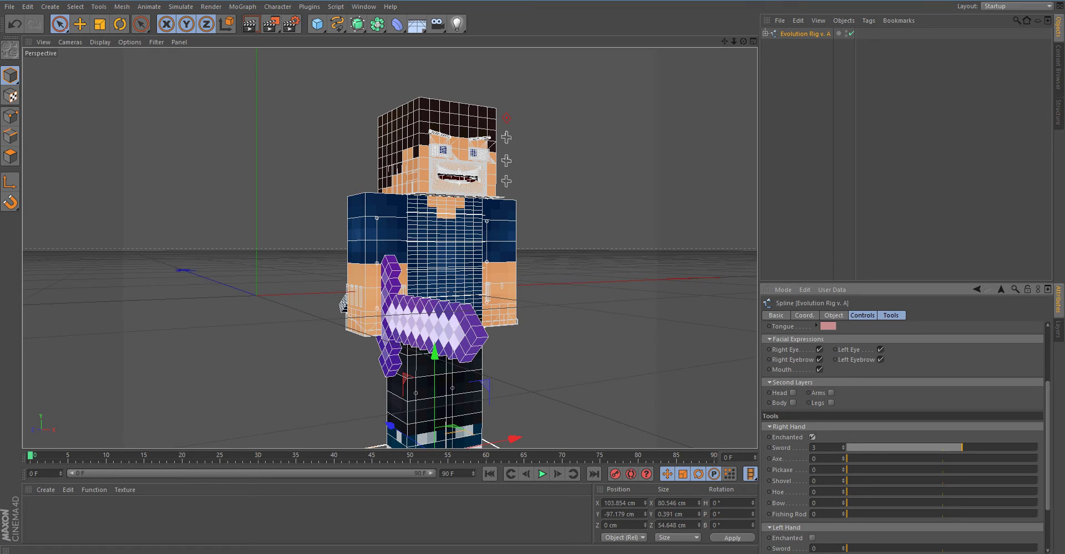
{"action": "left_click", "coordinate": [812, 437]}
Try the right hand's Sword at 4 and 5, toggling Enchanted on and off to preview both materials.
{"action": "left_click", "coordinate": [842, 447]}
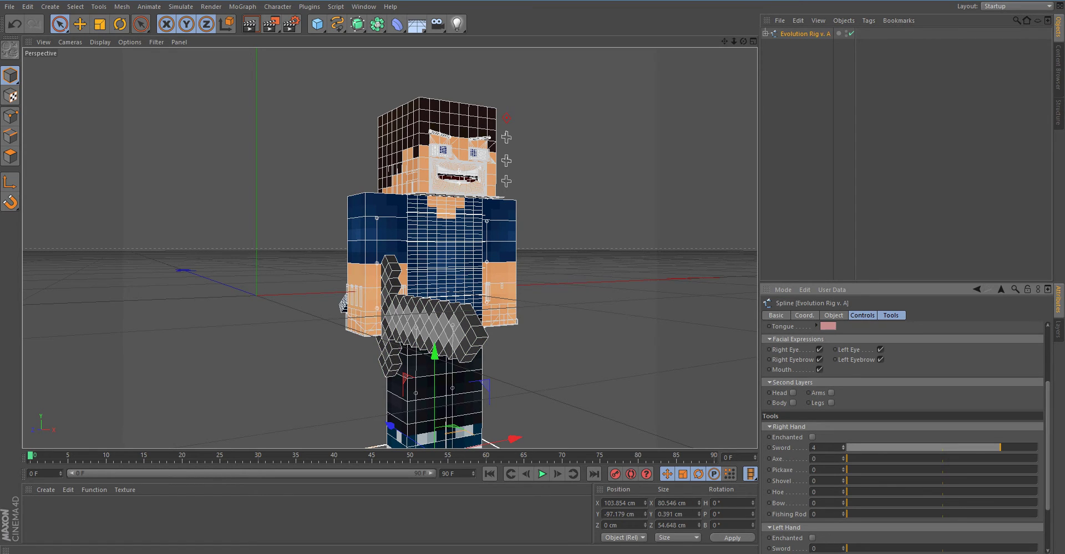
{"action": "left_click", "coordinate": [812, 437]}
{"action": "left_click", "coordinate": [843, 446]}
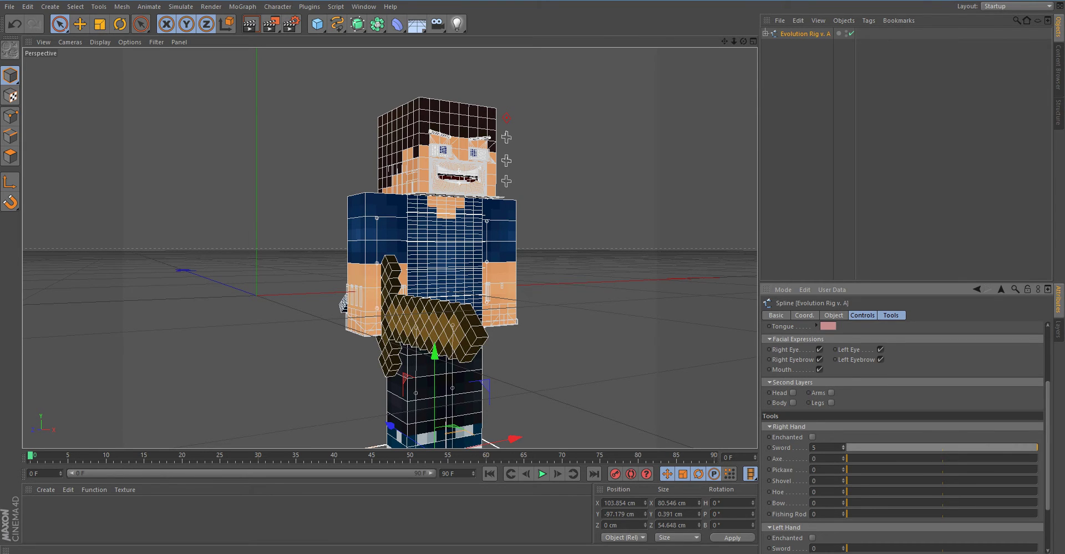
{"action": "left_click", "coordinate": [812, 438]}
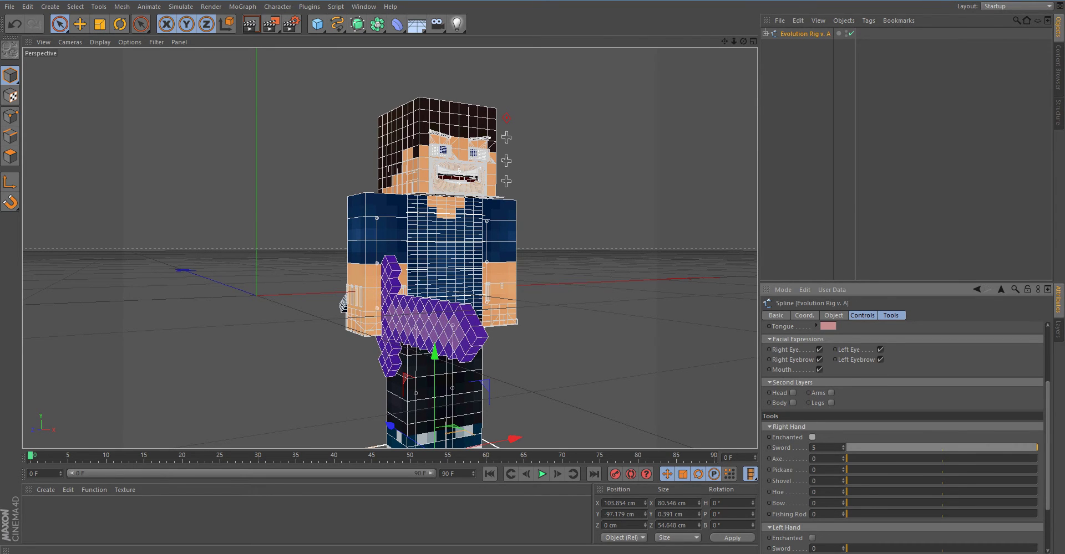
{"action": "left_click", "coordinate": [812, 438]}
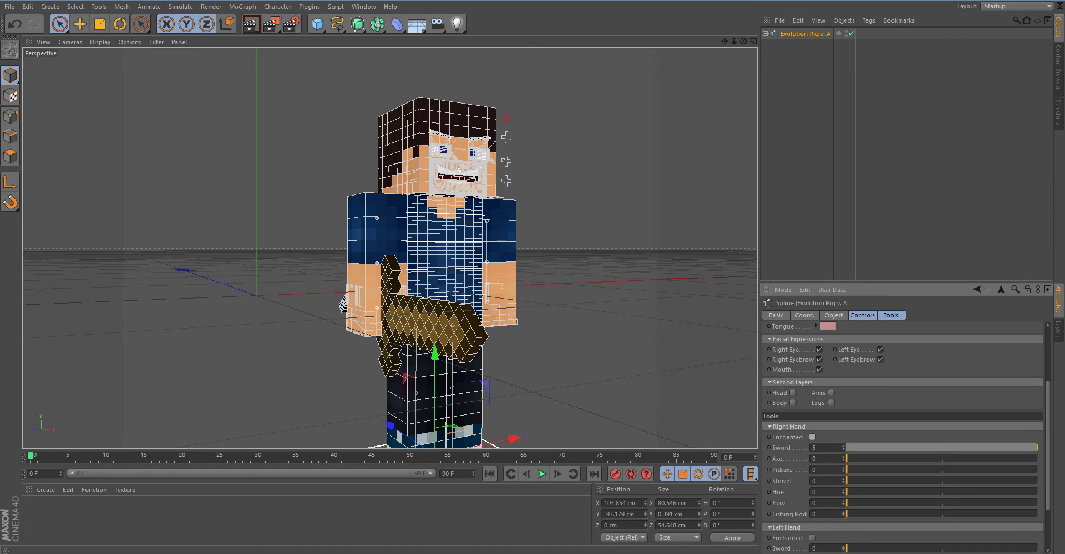
Preview the right hand's Sword at 1, then set it to 2 and turn on Enchanted.
{"action": "left_click_drag", "start_coordinate": [1036, 447], "coordinate": [884, 447]}
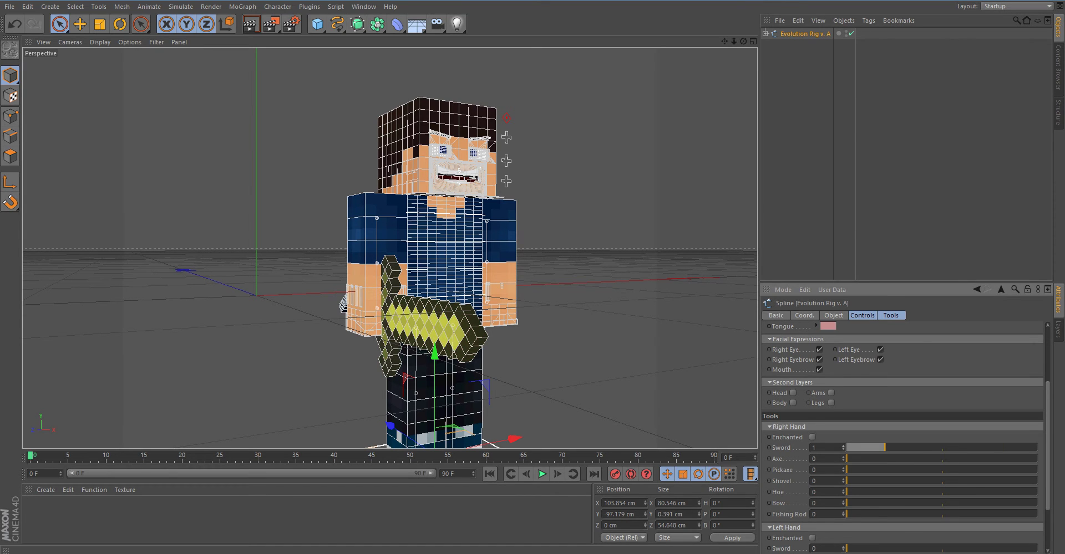
{"action": "left_click", "coordinate": [812, 437]}
{"action": "left_click_drag", "start_coordinate": [885, 447], "coordinate": [923, 448]}
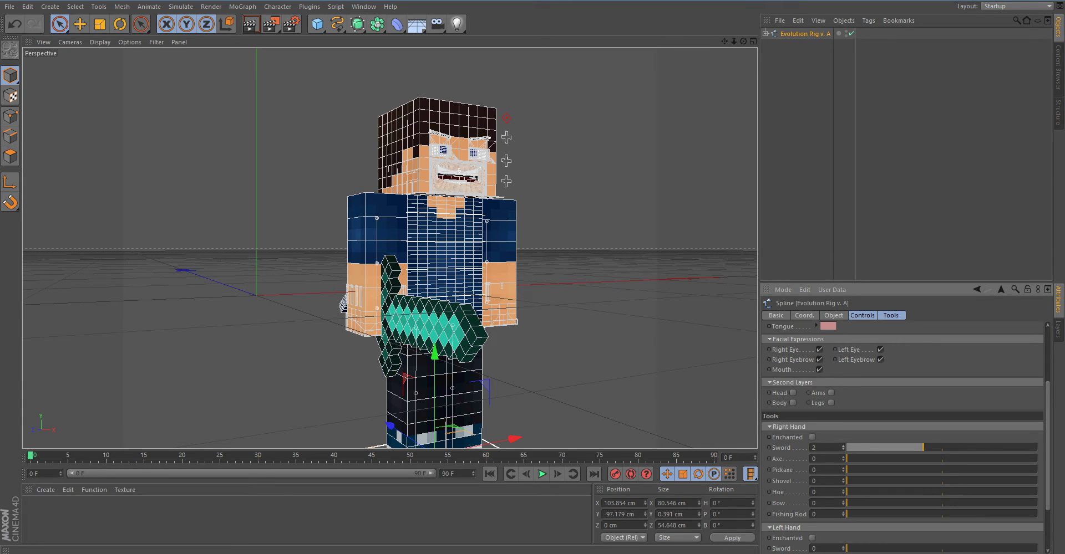
{"action": "left_click", "coordinate": [812, 437]}
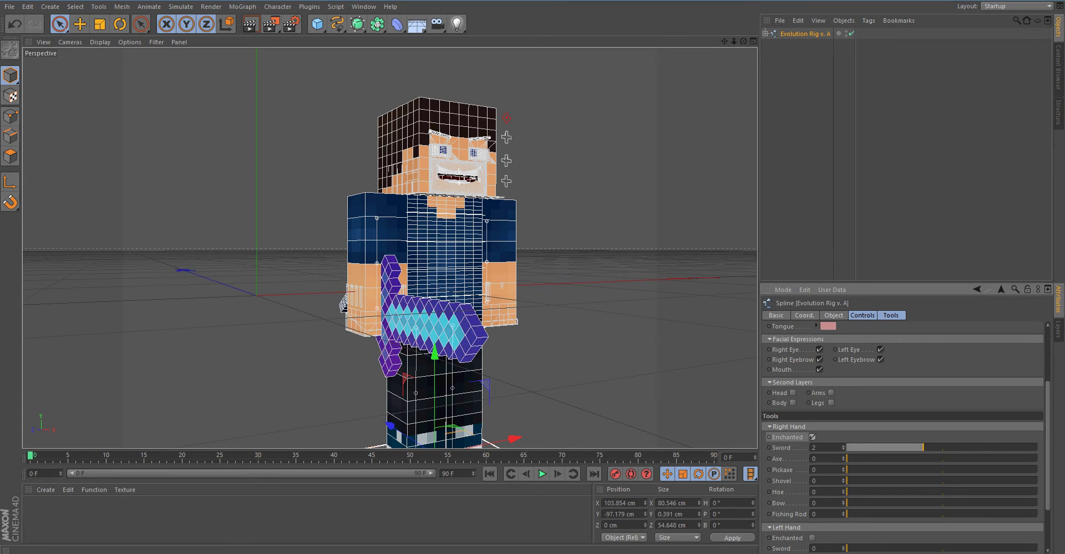
Preview the left hand's Fishing Rod at 2 and set it to 1.
{"action": "scroll", "coordinate": [901, 438], "scroll_direction": "down", "scroll_amount": 3}
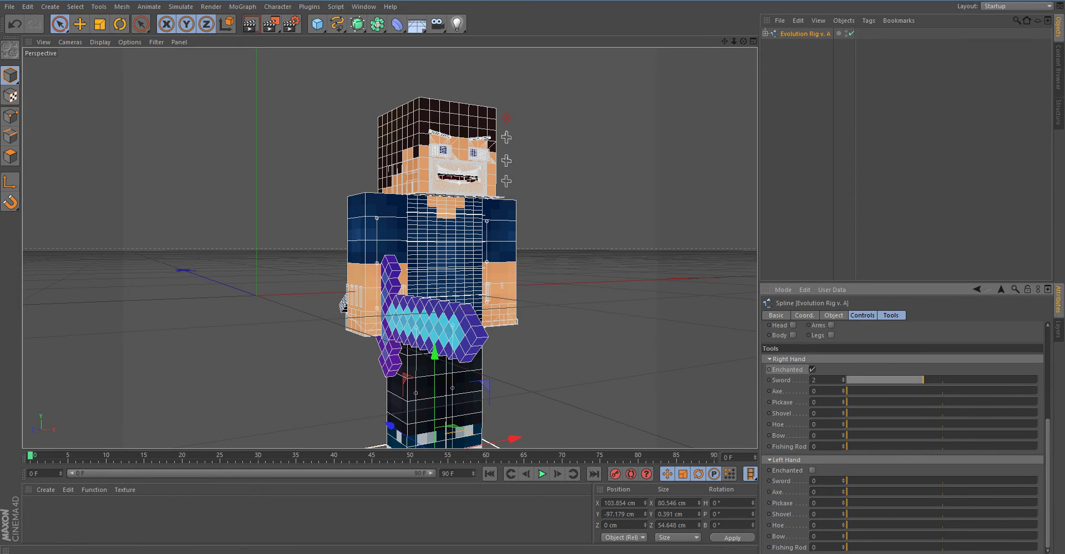
{"action": "left_click_drag", "start_coordinate": [743, 41], "coordinate": [629, 32]}
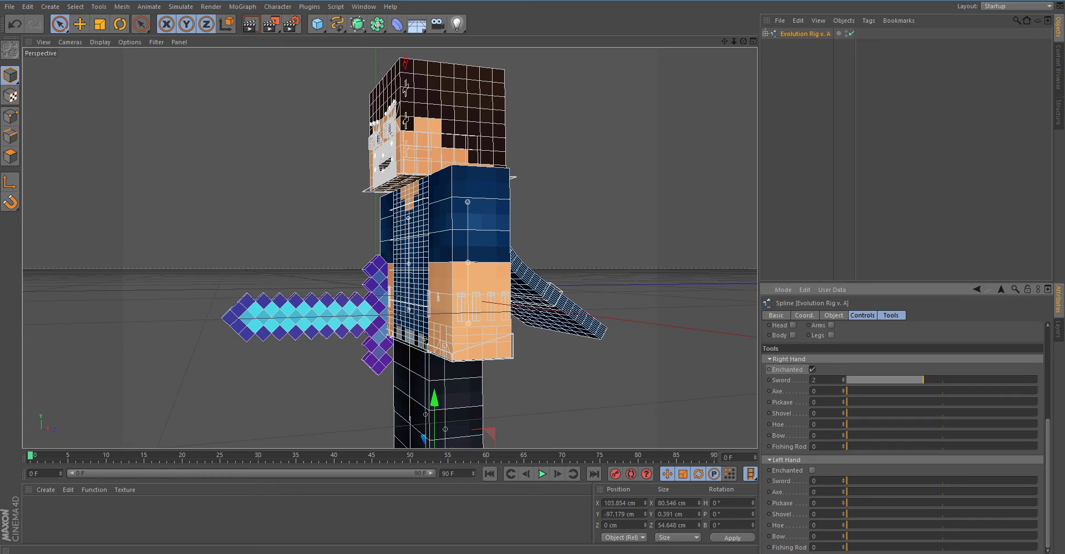
{"action": "left_click", "coordinate": [884, 425]}
{"action": "left_click_drag", "start_coordinate": [874, 403], "coordinate": [847, 425]}
{"action": "left_click_drag", "start_coordinate": [847, 548], "coordinate": [1037, 548]}
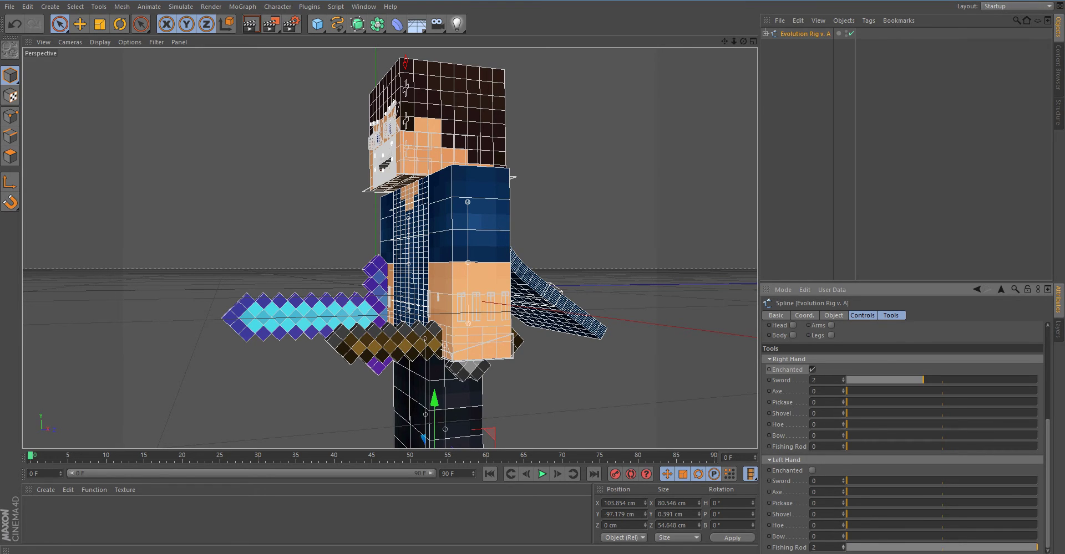
{"action": "left_click_drag", "start_coordinate": [1037, 548], "coordinate": [943, 548]}
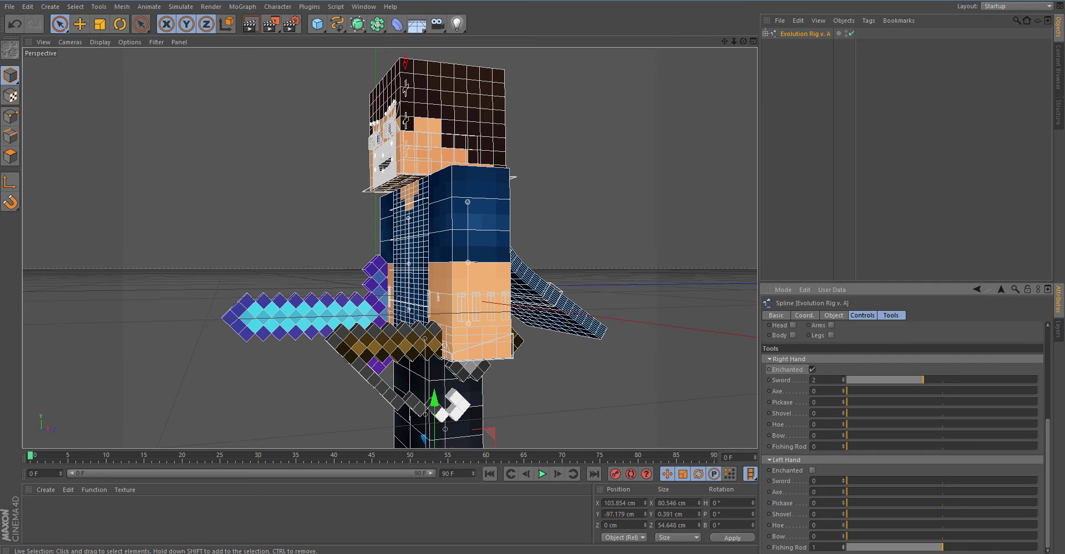
Select the fishing rod in the left hand and move it forward about 21.9 cm along X.
{"action": "left_click", "coordinate": [387, 341]}
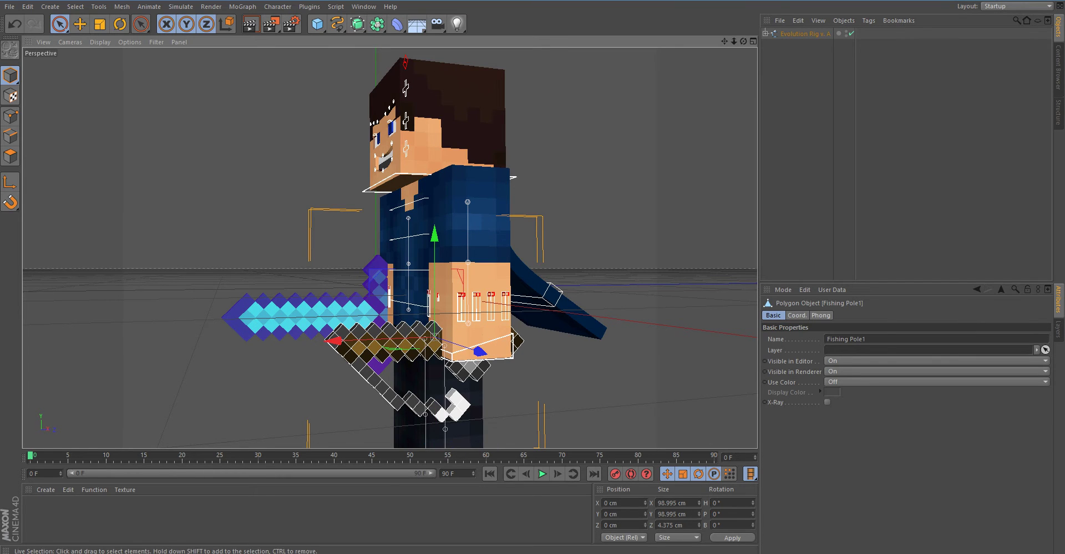
{"action": "left_click_drag", "start_coordinate": [333, 340], "coordinate": [272, 344]}
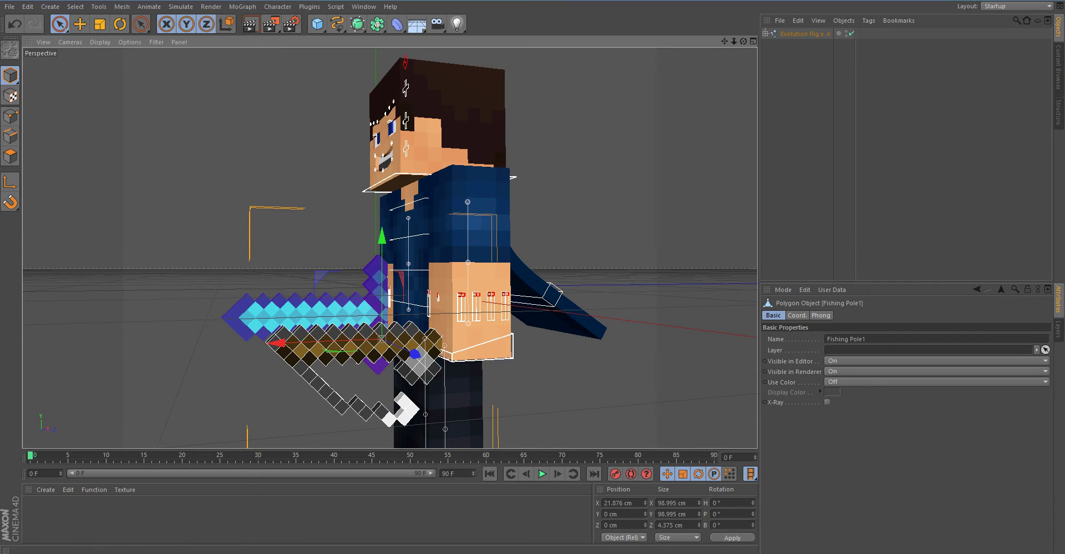
{"action": "left_click_drag", "start_coordinate": [743, 41], "coordinate": [840, 41]}
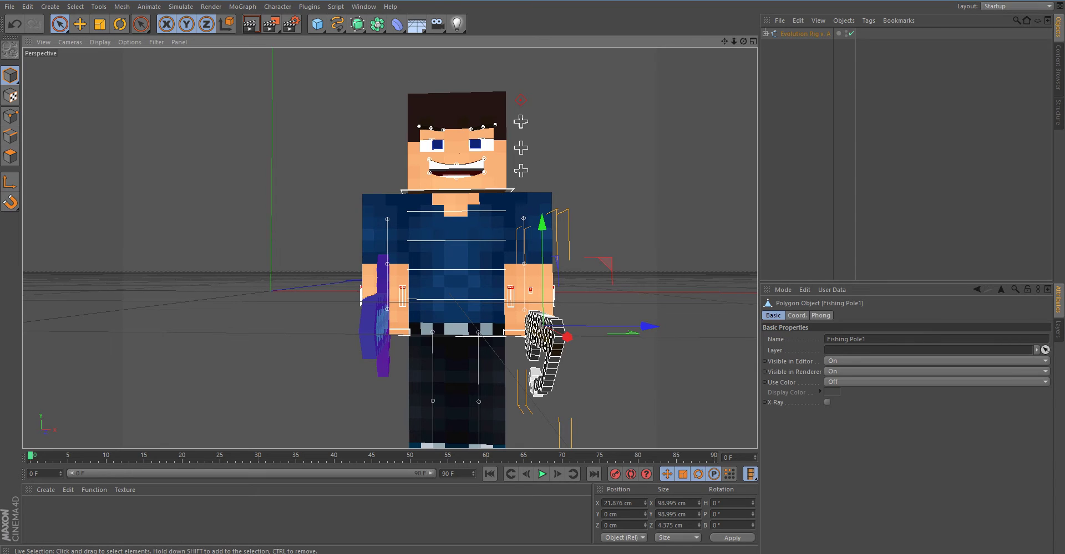
Pose the left arm by moving its hand controller to about X 48.7, Y -56.1 and Z -23.7 cm.
{"action": "left_click", "coordinate": [513, 334]}
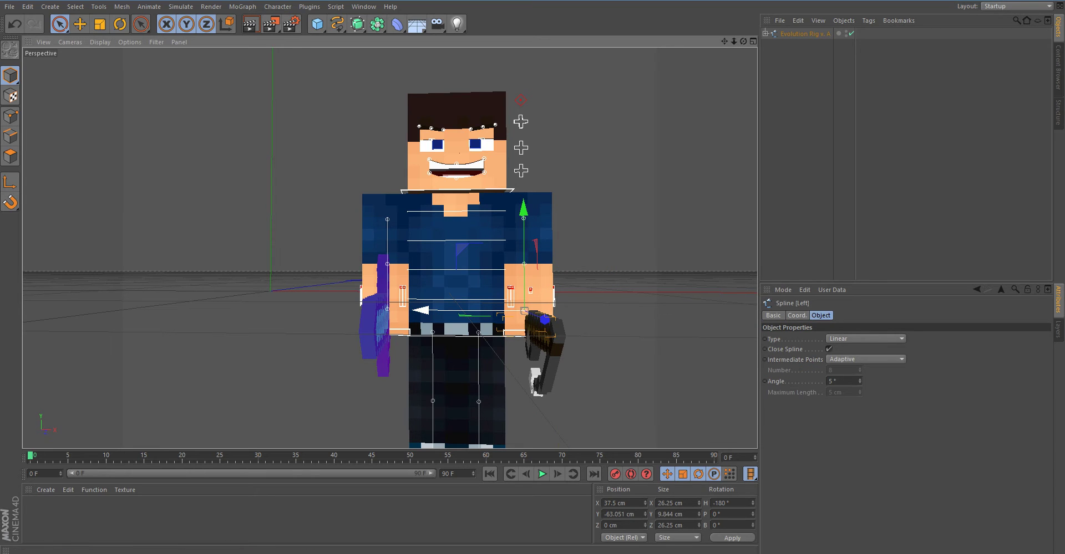
{"action": "left_click_drag", "start_coordinate": [422, 311], "coordinate": [436, 311]}
{"action": "mouse_move", "coordinate": [537, 214]}
{"action": "left_mouse_down"}
{"action": "mouse_move", "coordinate": [537, 198]}
{"action": "mouse_move", "coordinate": [538, 220]}
{"action": "left_mouse_up"}
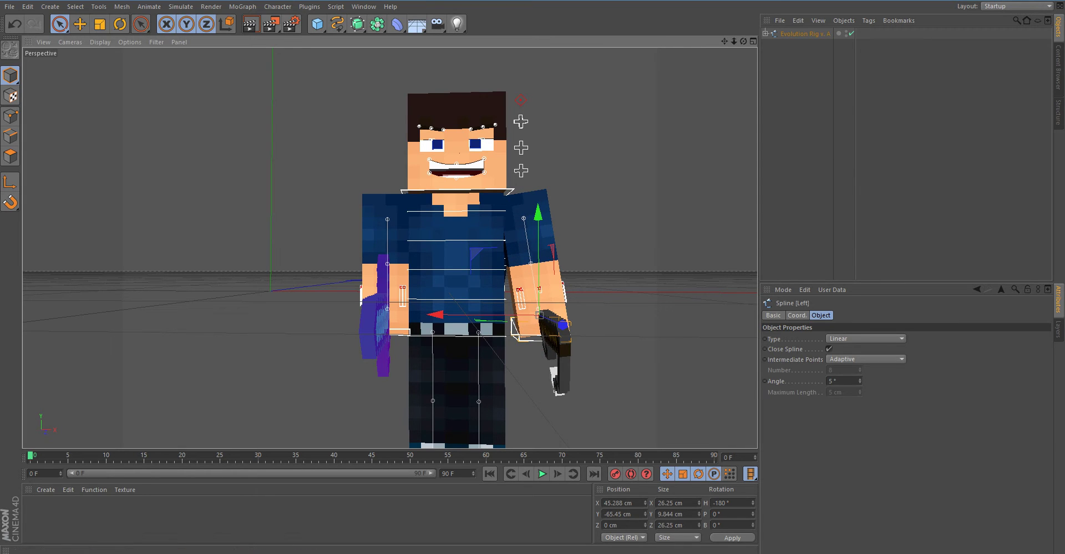
{"action": "left_click_drag", "start_coordinate": [436, 315], "coordinate": [417, 315]}
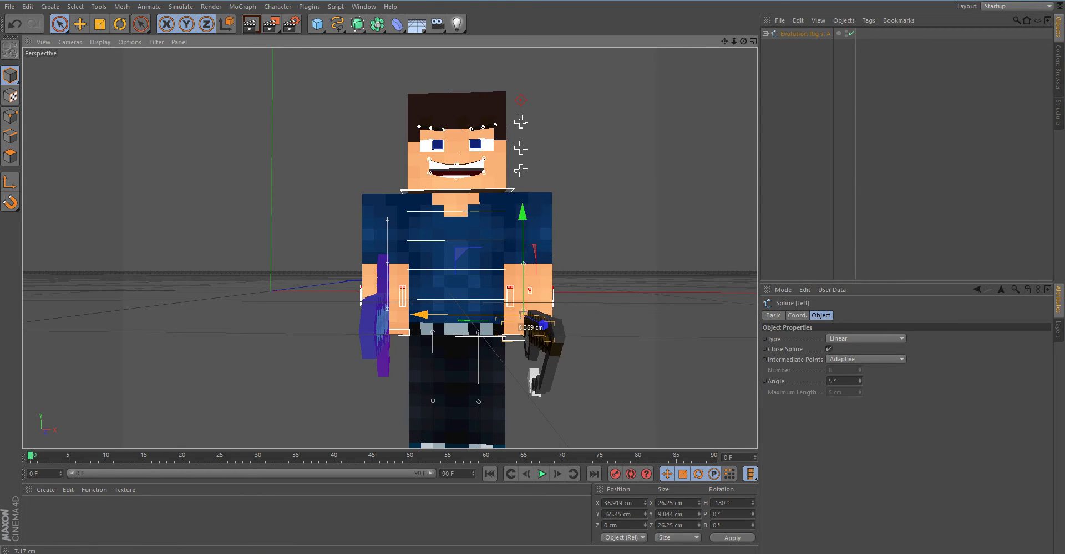
{"action": "left_click", "coordinate": [332, 327]}
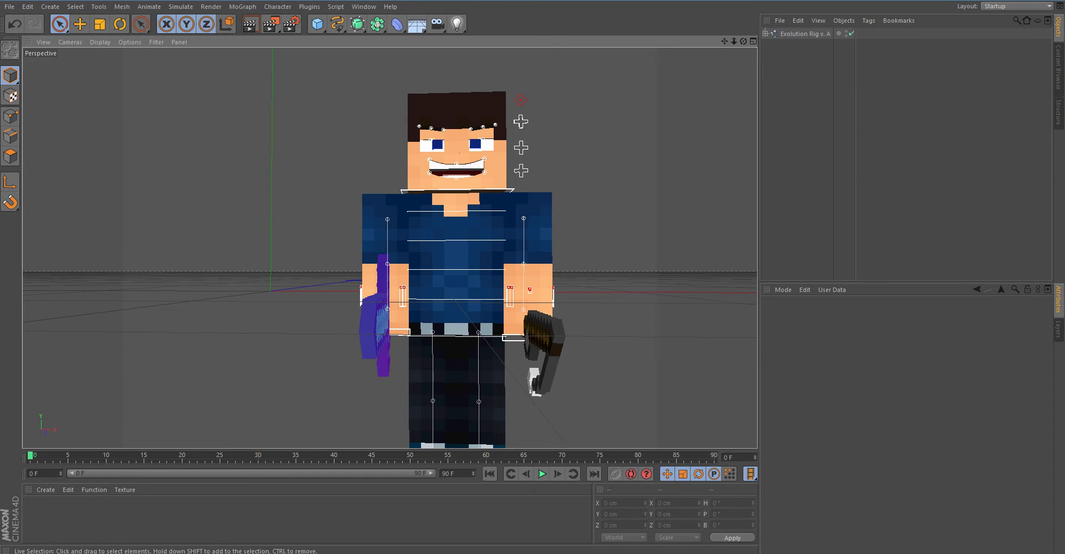
{"action": "left_click", "coordinate": [514, 340]}
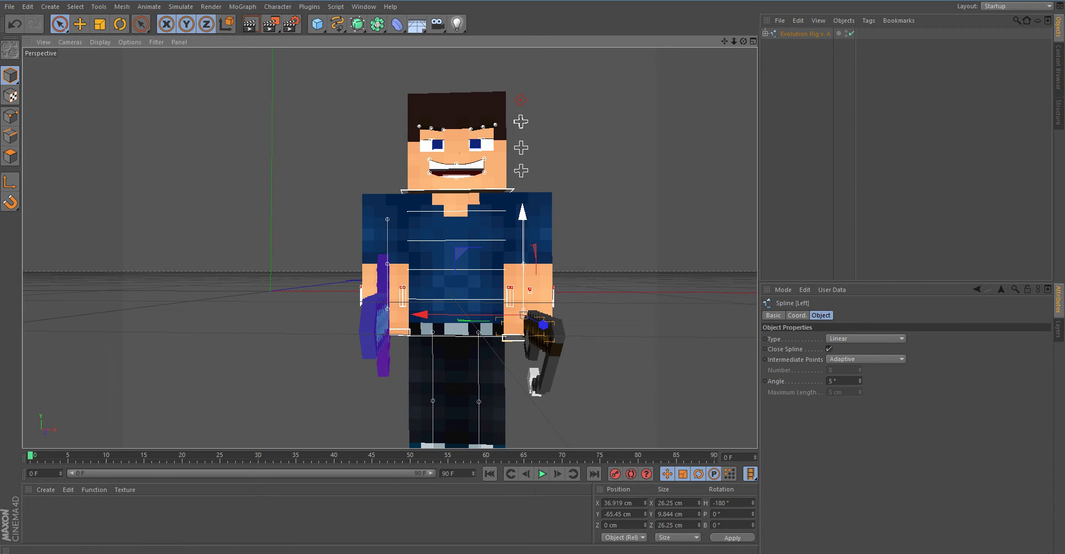
{"action": "left_click_drag", "start_coordinate": [523, 213], "coordinate": [522, 197]}
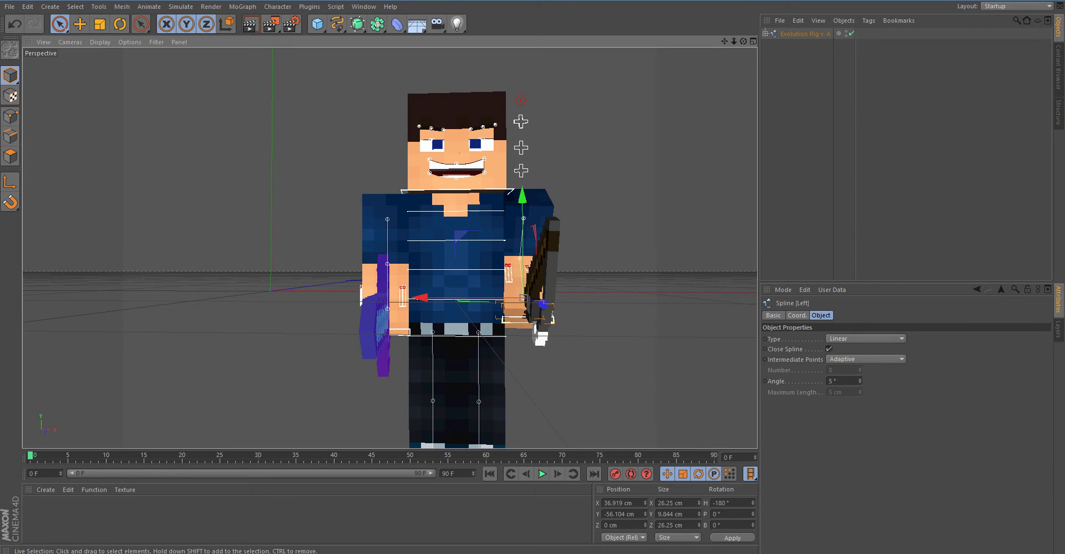
{"action": "left_click_drag", "start_coordinate": [543, 304], "coordinate": [583, 307]}
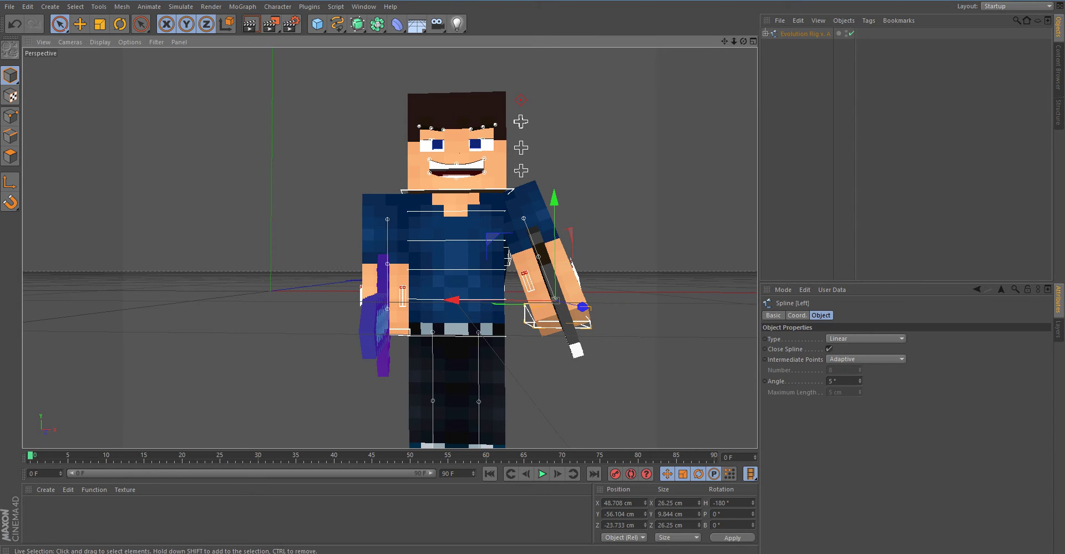
Pose the right arm outward and bent by moving its hand controller to about X -53.3 and Y -53.8 cm.
{"action": "left_click", "coordinate": [409, 332]}
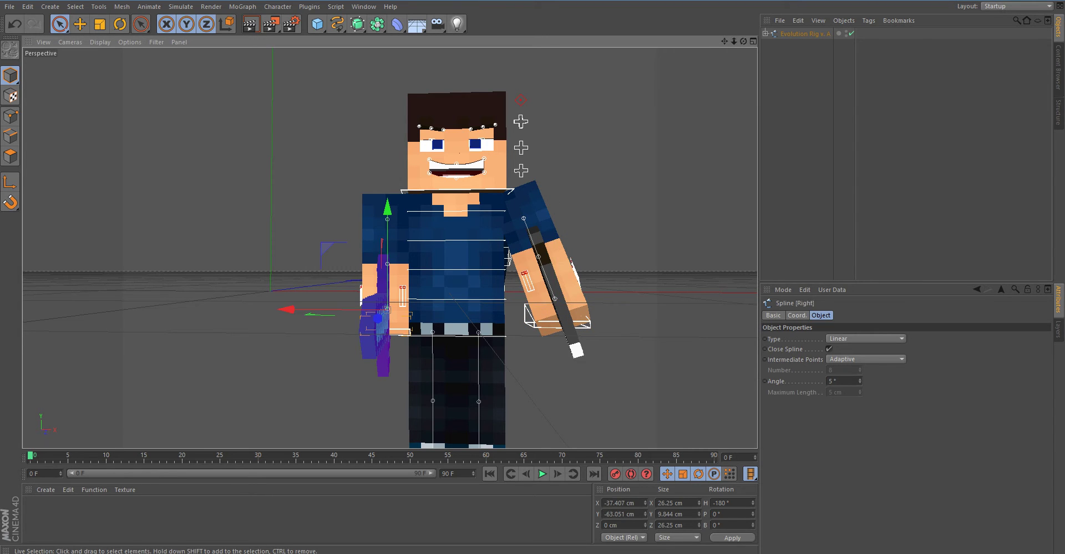
{"action": "left_click_drag", "start_coordinate": [287, 309], "coordinate": [258, 309]}
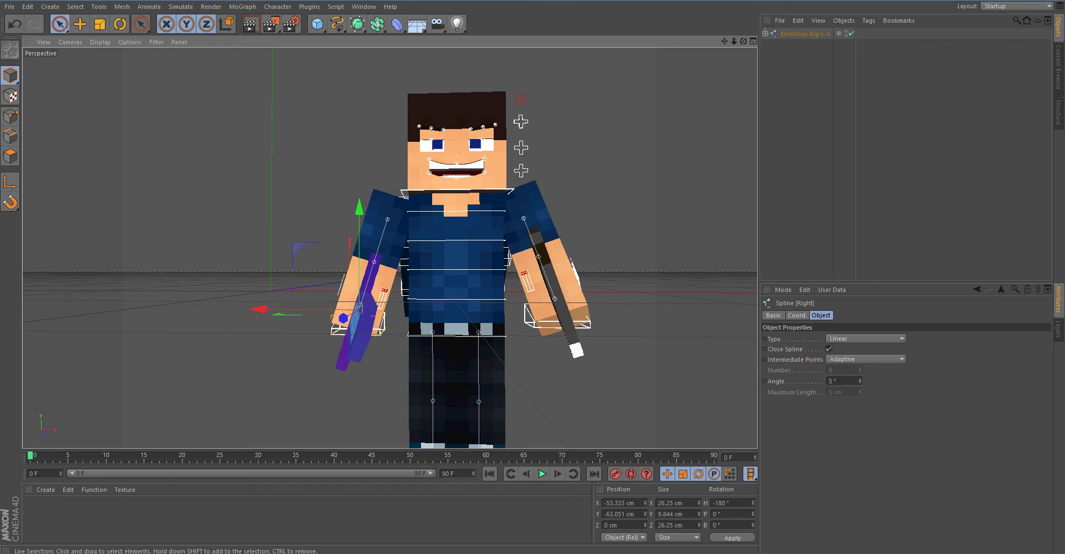
{"action": "mouse_move", "coordinate": [360, 209]}
{"action": "left_mouse_down"}
{"action": "mouse_move", "coordinate": [359, 178]}
{"action": "mouse_move", "coordinate": [359, 191]}
{"action": "left_mouse_up"}
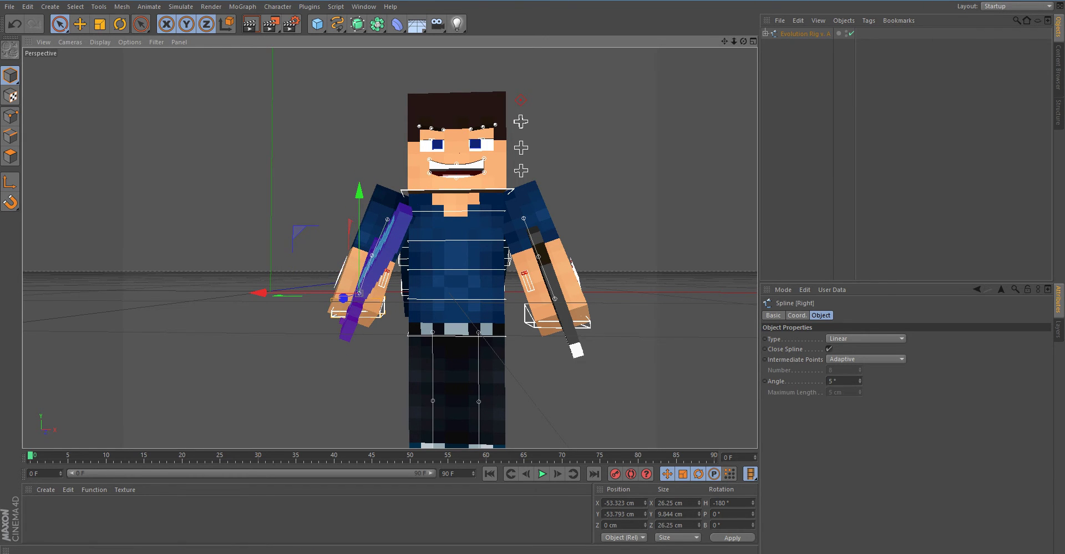
Raise the left foot controller to about Y -1.2 cm and bring it forward to about Z -21.1 cm.
{"action": "mouse_move", "coordinate": [743, 41]}
{"action": "left_mouse_down"}
{"action": "mouse_move", "coordinate": [821, 46]}
{"action": "mouse_move", "coordinate": [870, 72]}
{"action": "mouse_move", "coordinate": [798, 166]}
{"action": "mouse_move", "coordinate": [743, 61]}
{"action": "mouse_move", "coordinate": [832, 72]}
{"action": "mouse_move", "coordinate": [760, 47]}
{"action": "left_mouse_up"}
{"action": "mouse_move", "coordinate": [390, 248]}
{"action": "left_mouse_down", "text": "alt"}
{"action": "mouse_move", "coordinate": [391, 239]}
{"action": "mouse_move", "coordinate": [389, 248]}
{"action": "left_mouse_up", "text": "alt"}
{"action": "scroll", "coordinate": [667, 250], "scroll_direction": "down", "scroll_amount": 1}
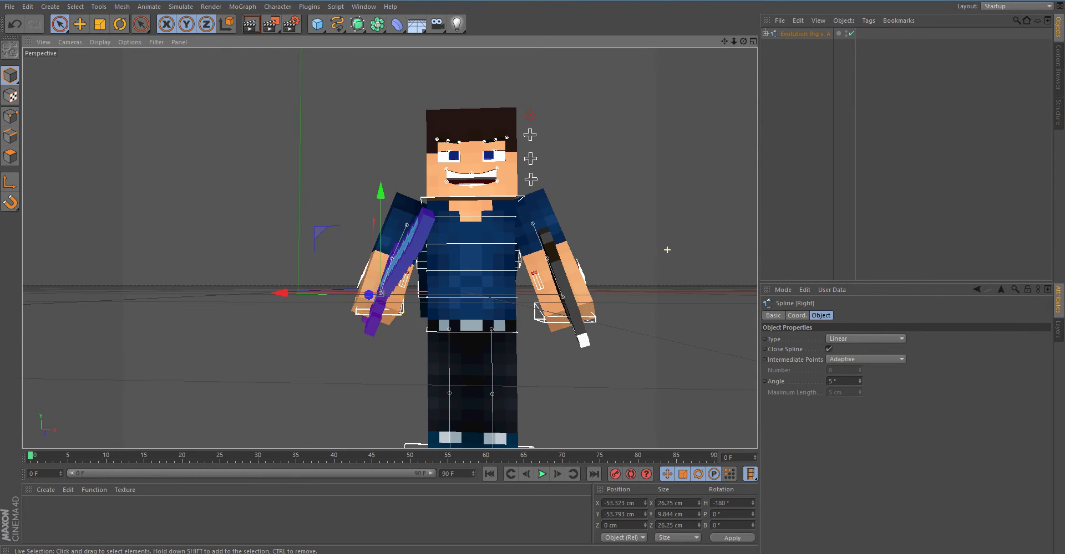
{"action": "scroll", "coordinate": [579, 327], "scroll_direction": "down", "scroll_amount": 2}
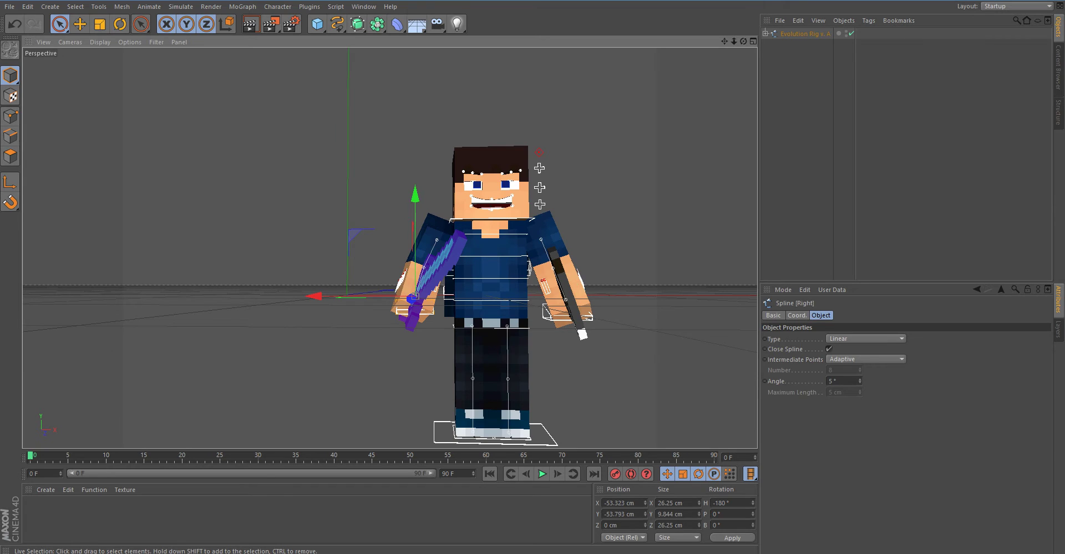
{"action": "scroll", "coordinate": [586, 231], "scroll_direction": "up", "scroll_amount": 4}
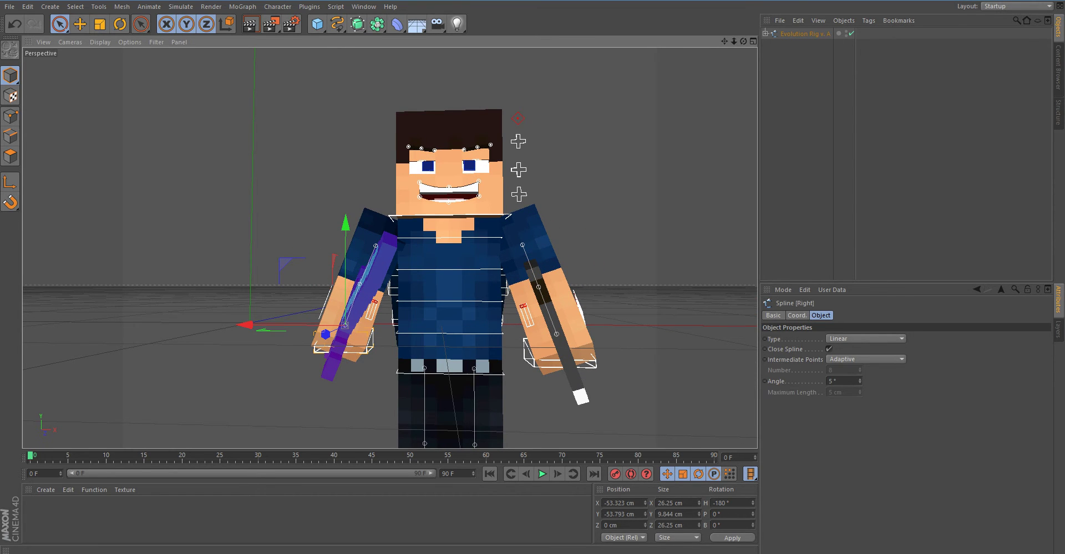
{"action": "scroll", "coordinate": [593, 211], "scroll_direction": "down", "scroll_amount": 3}
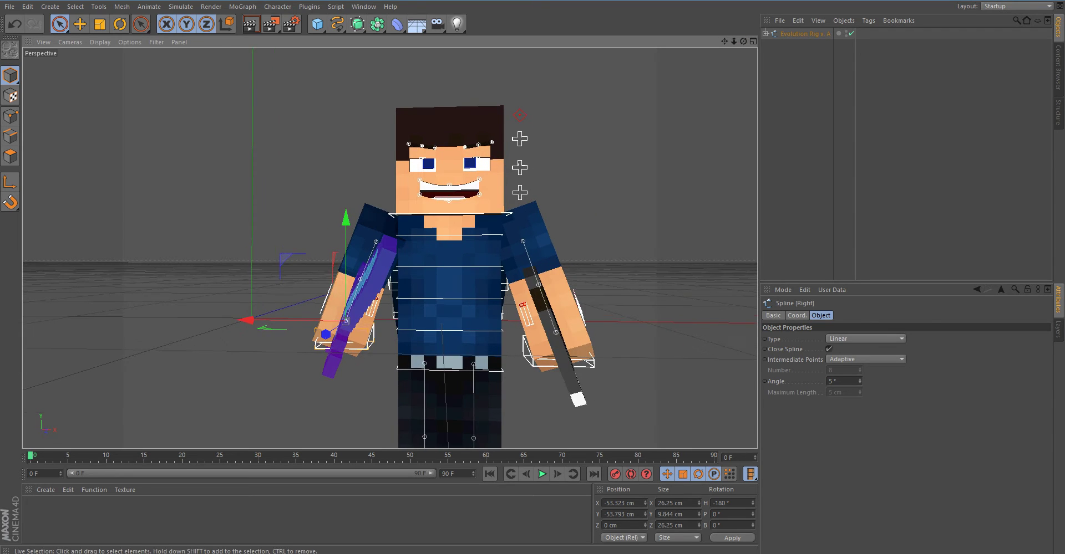
{"action": "scroll", "coordinate": [593, 211], "scroll_direction": "down", "scroll_amount": 1}
{"action": "left_click", "coordinate": [525, 435]}
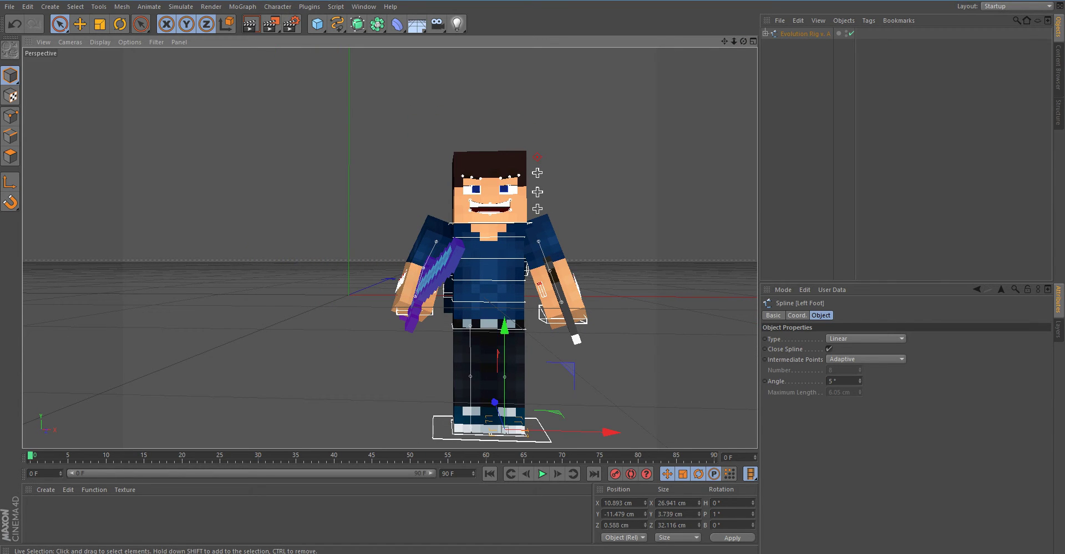
{"action": "left_click_drag", "start_coordinate": [504, 327], "coordinate": [504, 311]}
{"action": "left_click_drag", "start_coordinate": [493, 388], "coordinate": [505, 427]}
Raise the right foot controller to about Y -4.6 cm and shift it back to about Z 4.4 cm.
{"action": "left_click_drag", "start_coordinate": [743, 41], "coordinate": [849, 53]}
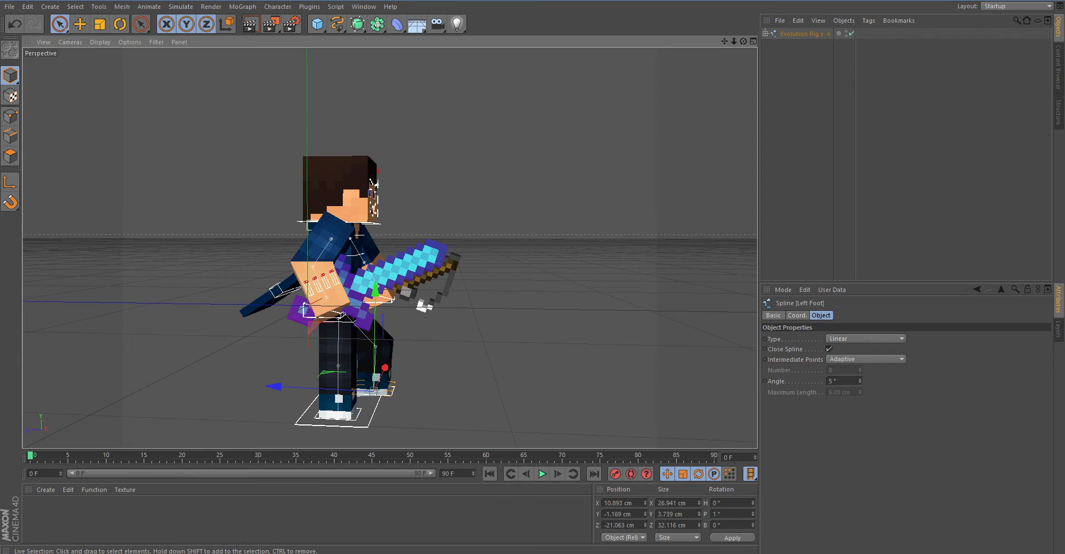
{"action": "left_click", "coordinate": [354, 420]}
{"action": "left_click_drag", "start_coordinate": [340, 314], "coordinate": [340, 304]}
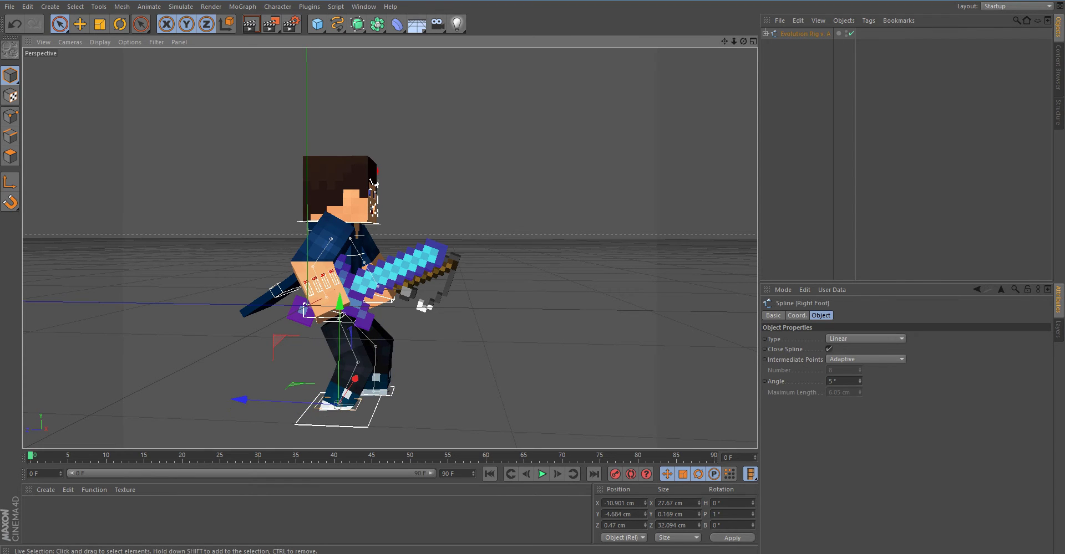
{"action": "left_click_drag", "start_coordinate": [240, 400], "coordinate": [236, 400]}
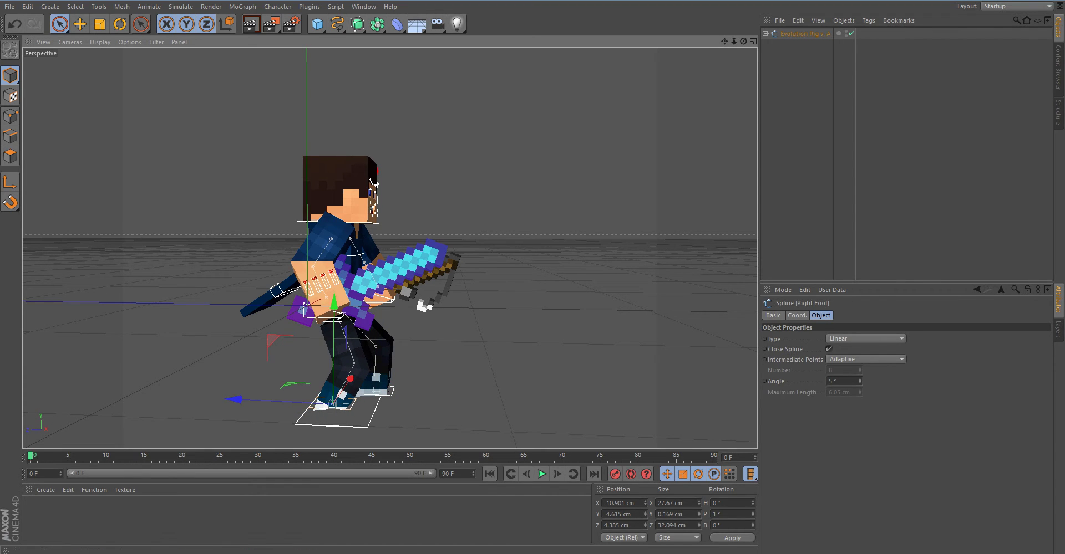
Turn the character's head sideways by rotating the neck controller to a heading of about -108°.
{"action": "left_click_drag", "start_coordinate": [743, 41], "coordinate": [633, 46]}
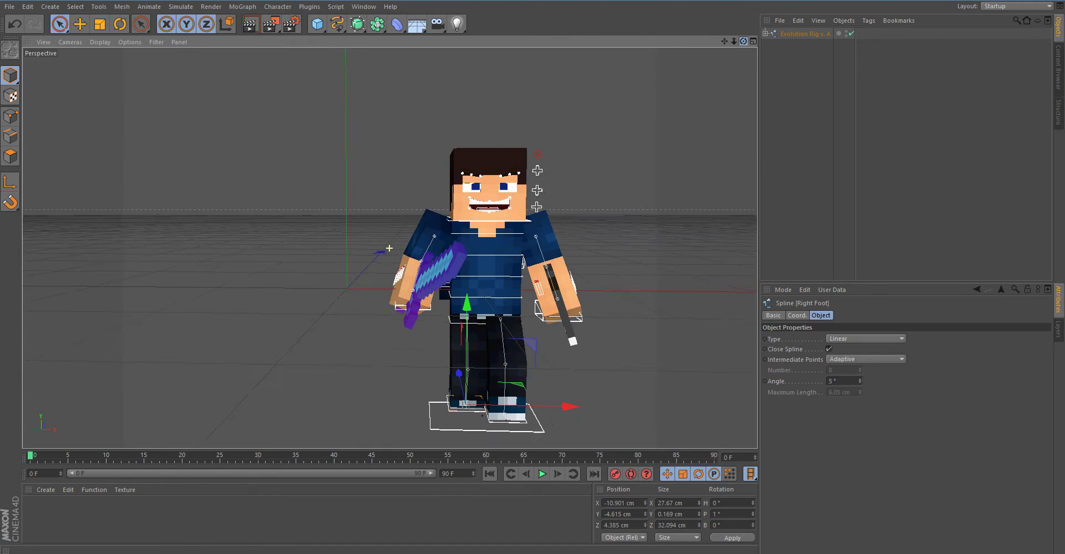
{"action": "left_click_drag", "start_coordinate": [390, 249], "coordinate": [390, 256], "text": "alt"}
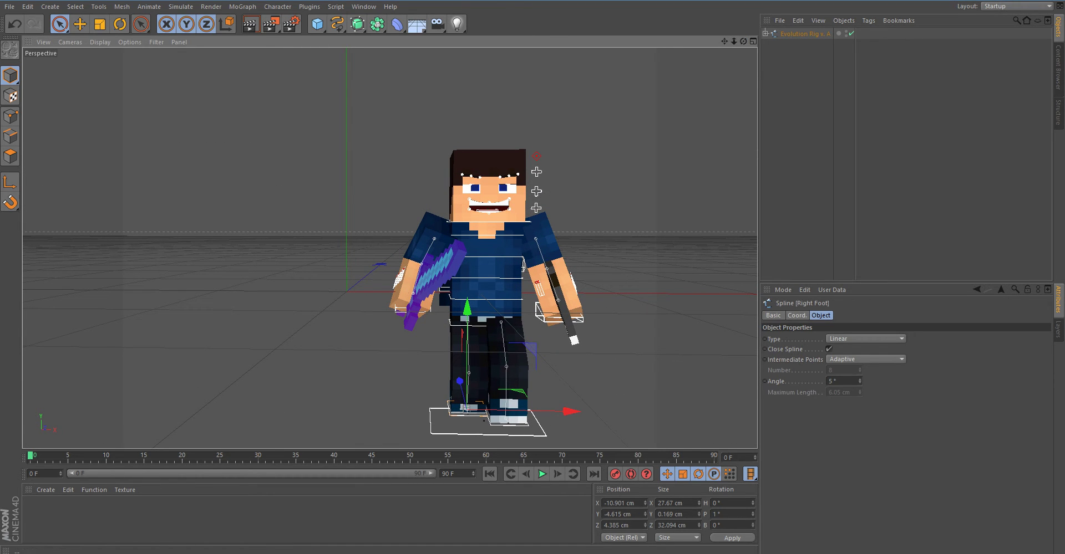
{"action": "key", "text": "r"}
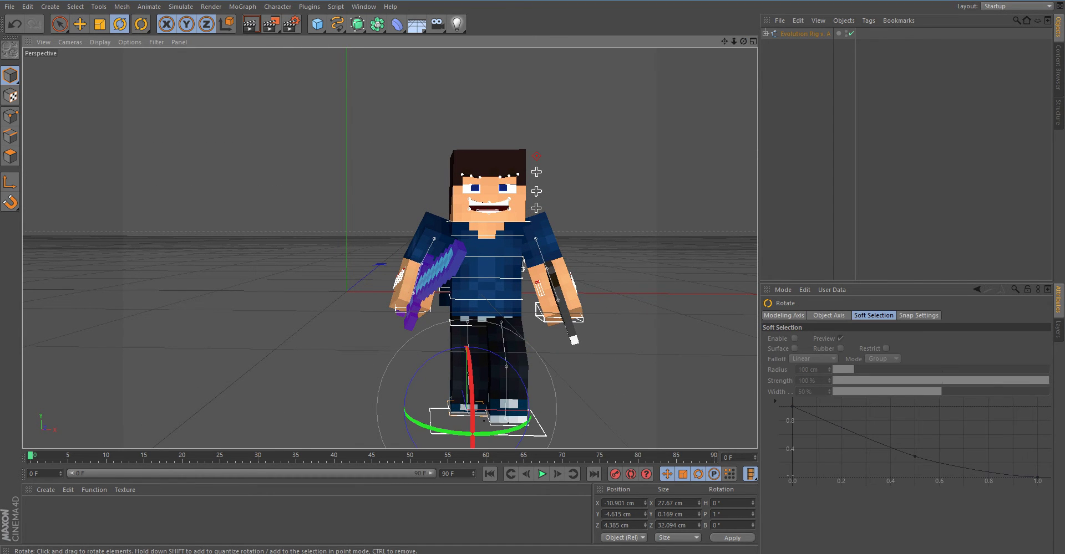
{"action": "left_click", "coordinate": [493, 223]}
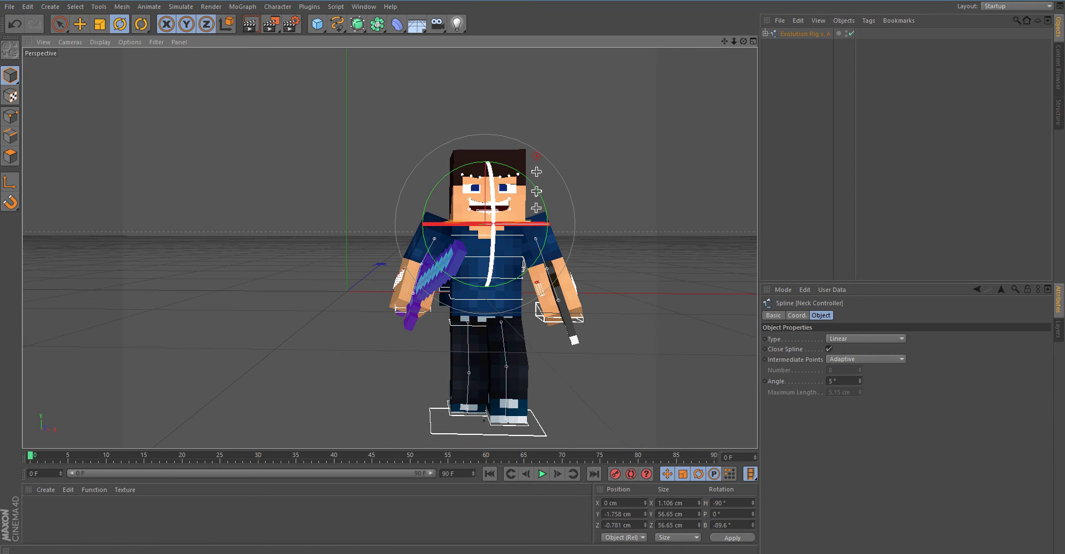
{"action": "left_click_drag", "start_coordinate": [493, 223], "coordinate": [470, 223]}
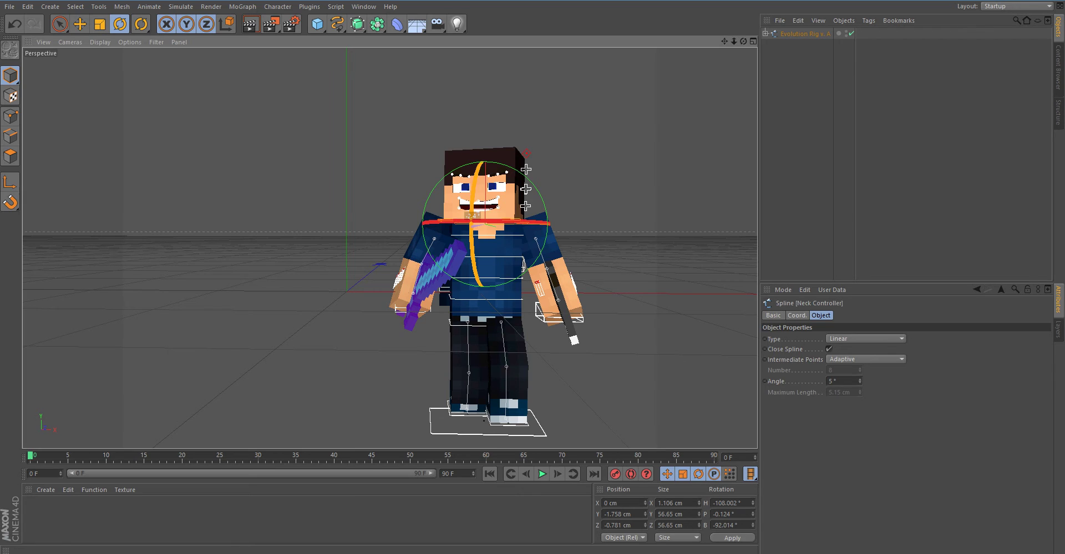
{"action": "left_click_drag", "start_coordinate": [588, 167], "coordinate": [646, 195], "text": "alt"}
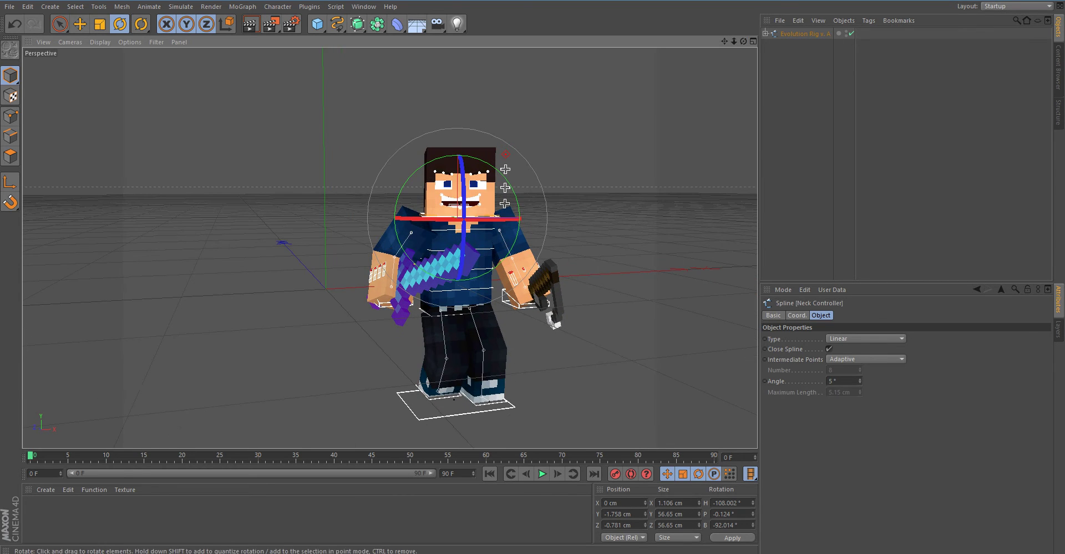
{"action": "left_click", "coordinate": [646, 166]}
Try to load the Skin Converter file from the Evolution Rig v.A folder as the rig's skin.
{"action": "left_click", "coordinate": [805, 34]}
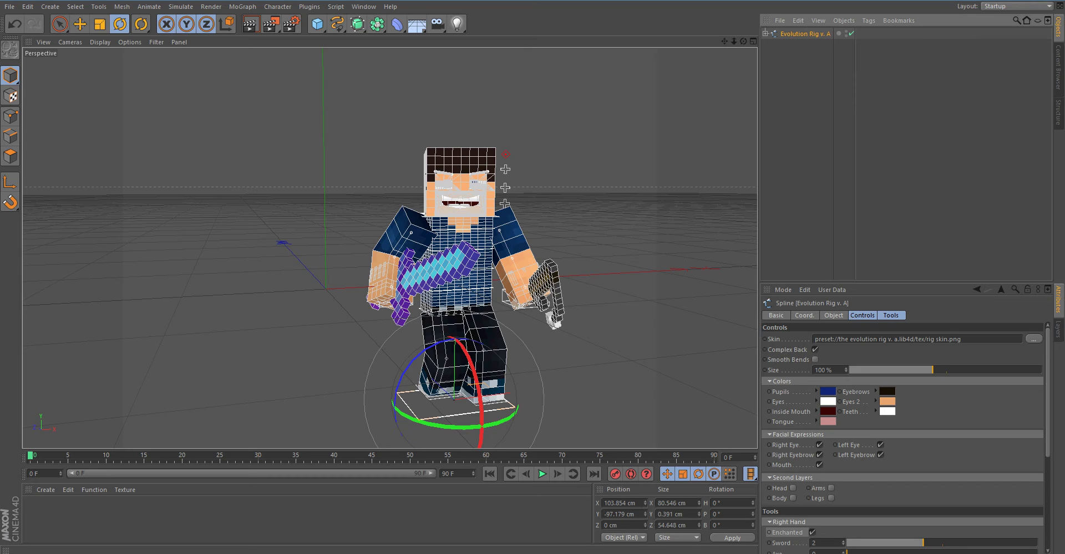
{"action": "left_click", "coordinate": [1033, 339]}
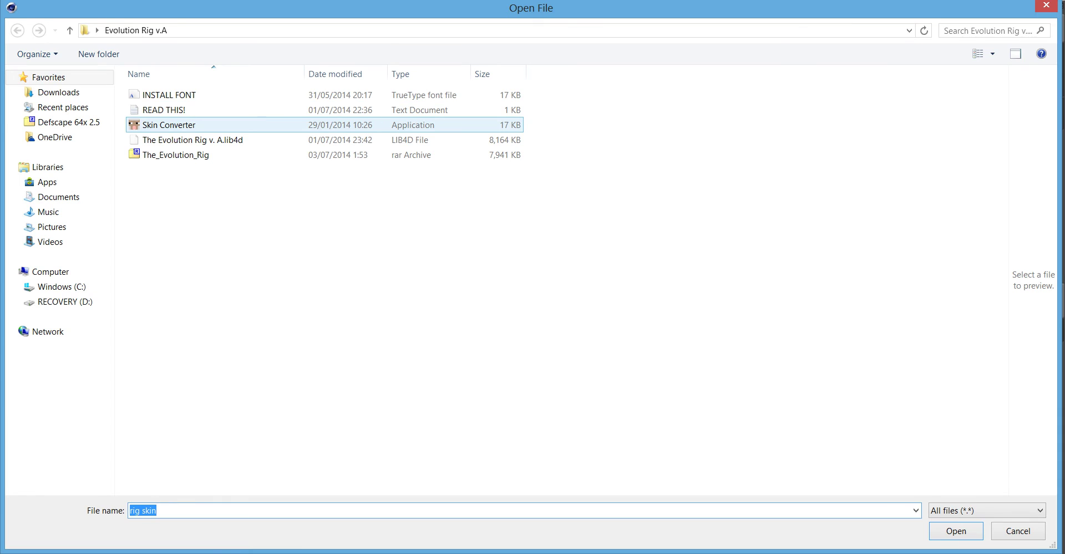
{"action": "double_click", "coordinate": [168, 125]}
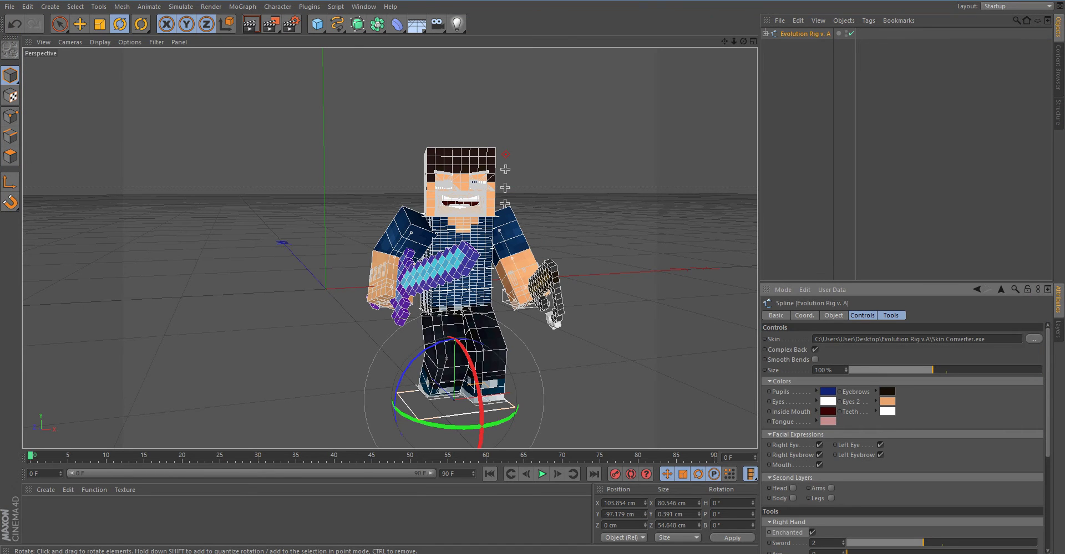
Load green(2).png from the Desktop as the rig's skin.
{"action": "left_click", "coordinate": [1033, 339]}
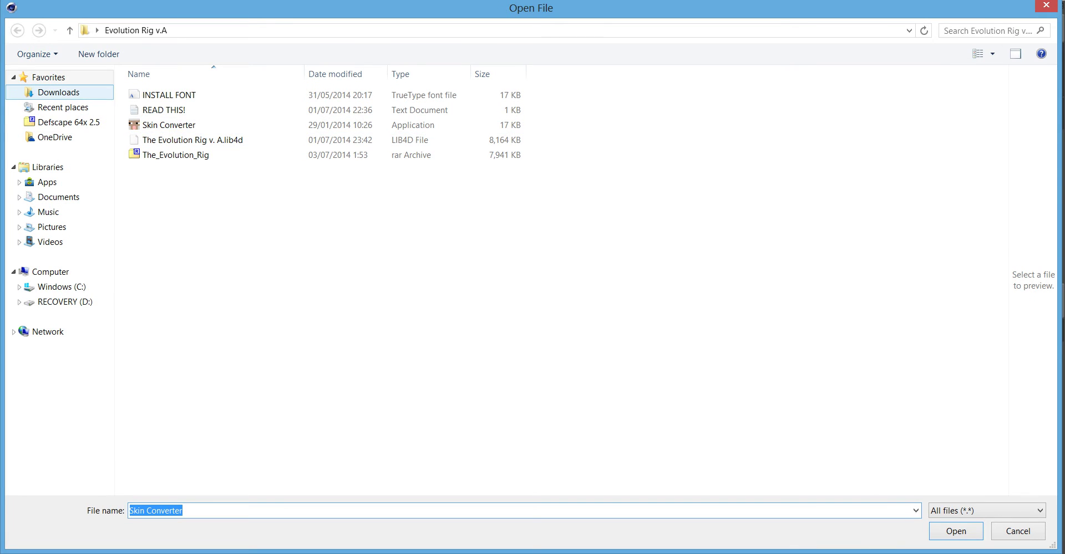
{"action": "left_click", "coordinate": [70, 30]}
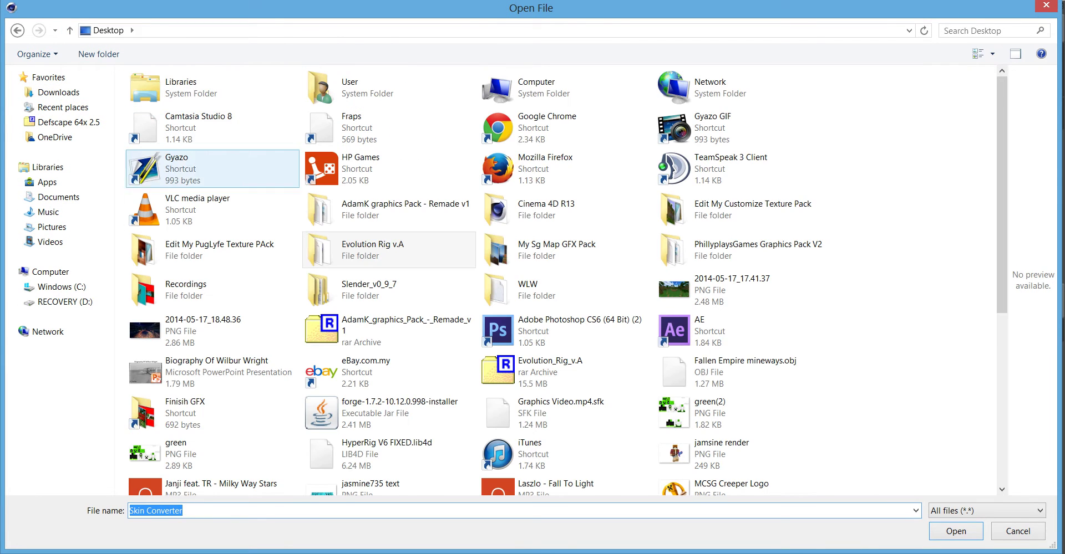
{"action": "left_click", "coordinate": [183, 210]}
{"action": "scroll", "coordinate": [206, 191], "scroll_direction": "down", "scroll_amount": 5}
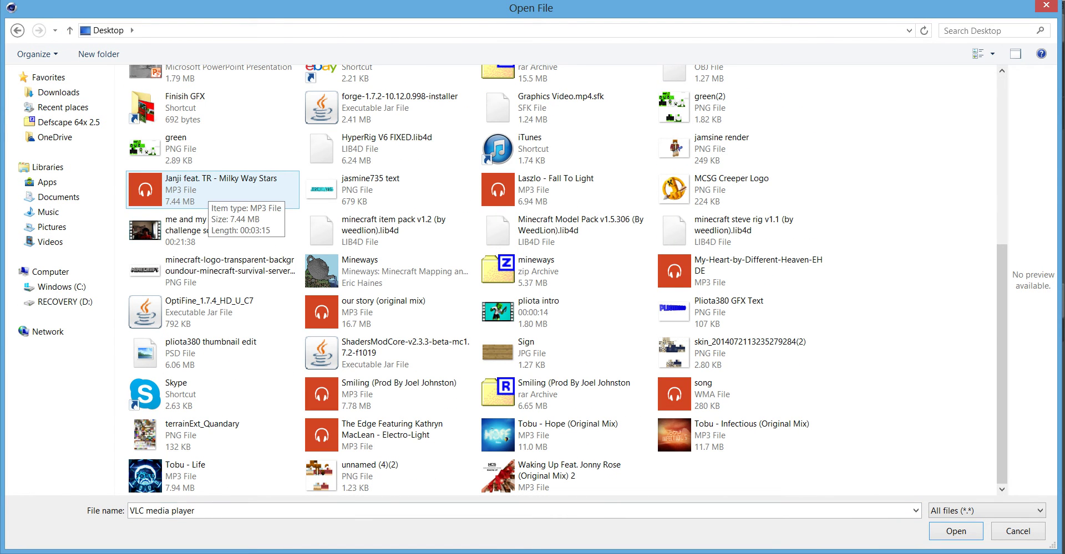
{"action": "left_click", "coordinate": [183, 147]}
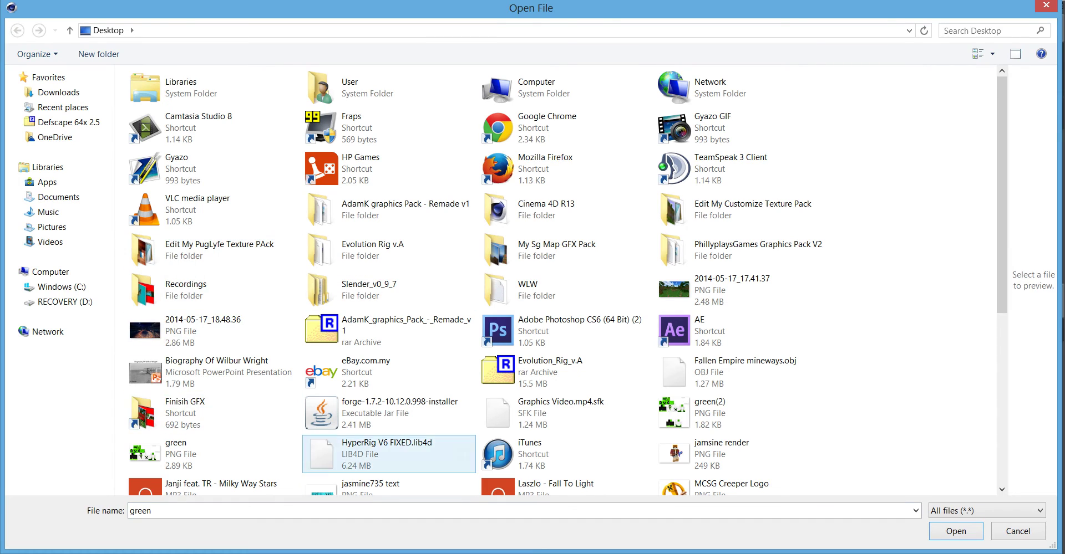
{"action": "left_click", "coordinate": [183, 454]}
{"action": "scroll", "coordinate": [211, 435], "scroll_direction": "down", "scroll_amount": 5}
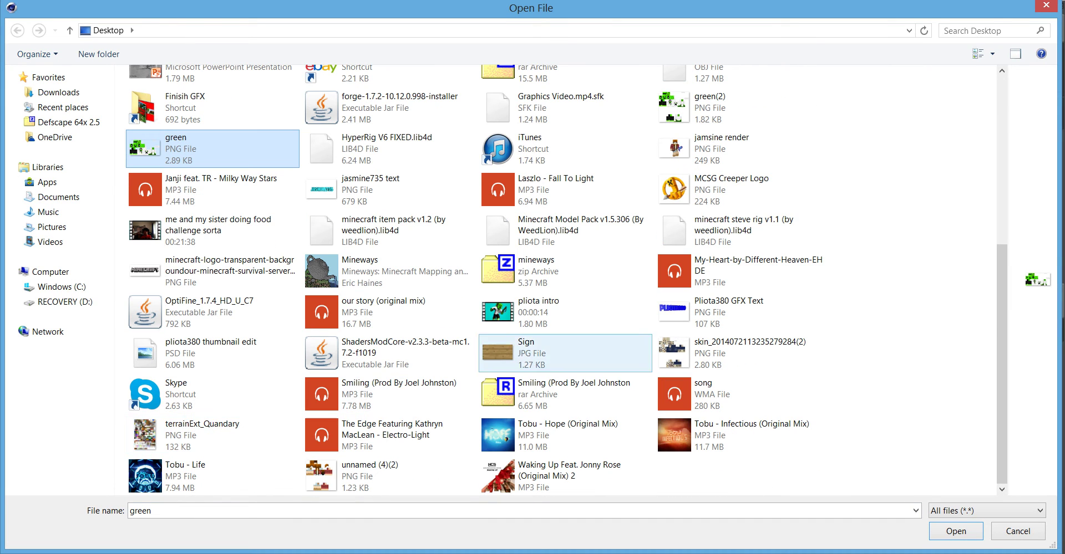
{"action": "left_click", "coordinate": [709, 102]}
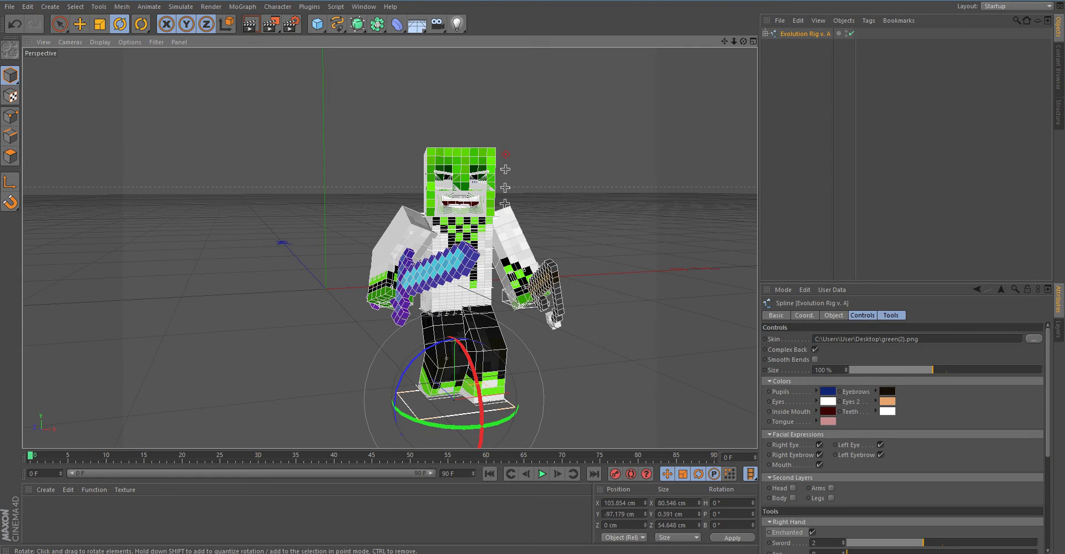
{"action": "left_click", "coordinate": [643, 277]}
{"action": "left_click", "coordinate": [804, 34]}
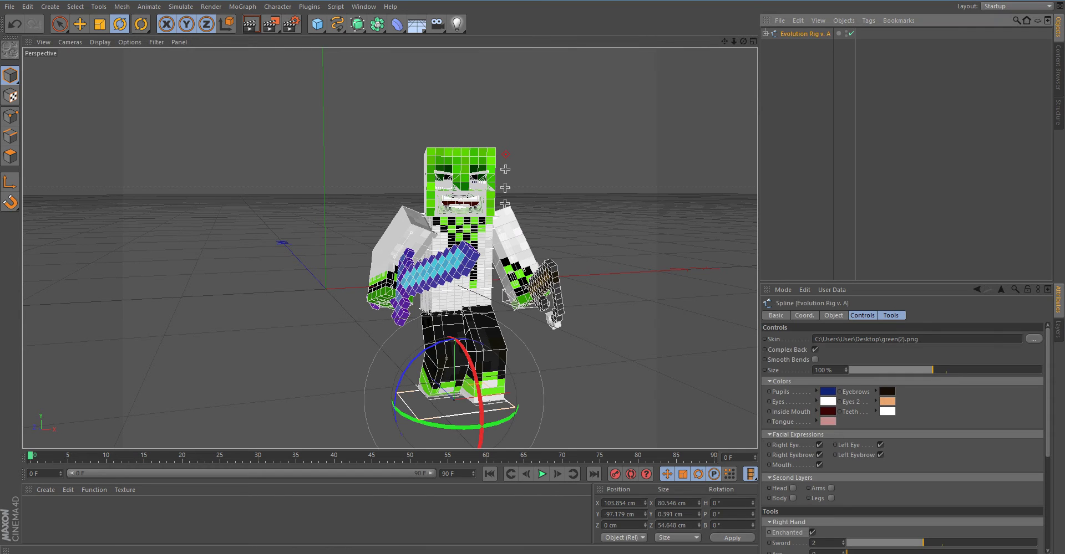
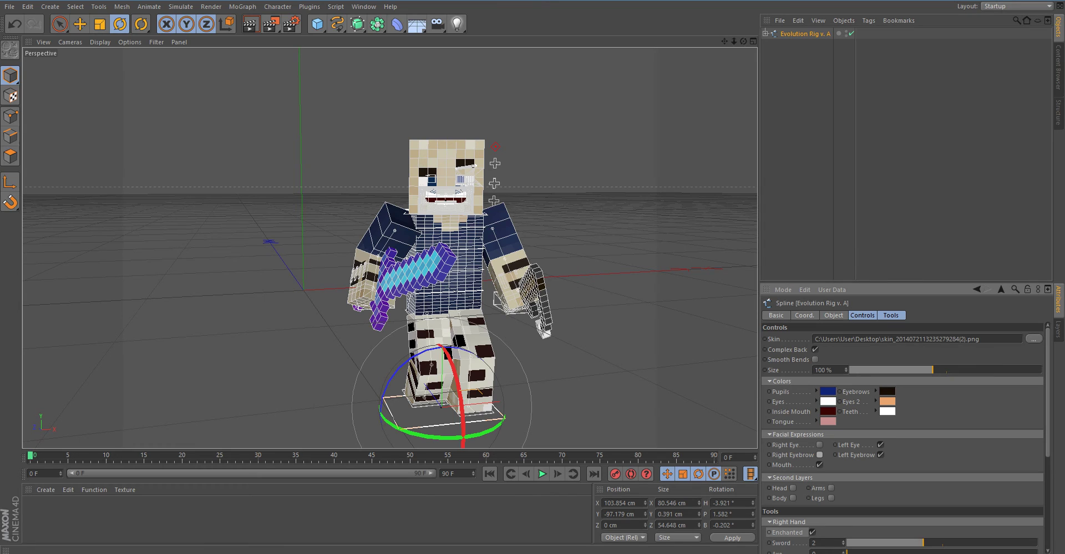
Turn off the rig's mouth, left eyebrow and left eye facial expressions and deselect the rig.
{"action": "left_click", "coordinate": [819, 466]}
{"action": "left_click", "coordinate": [880, 455]}
{"action": "left_click", "coordinate": [880, 445]}
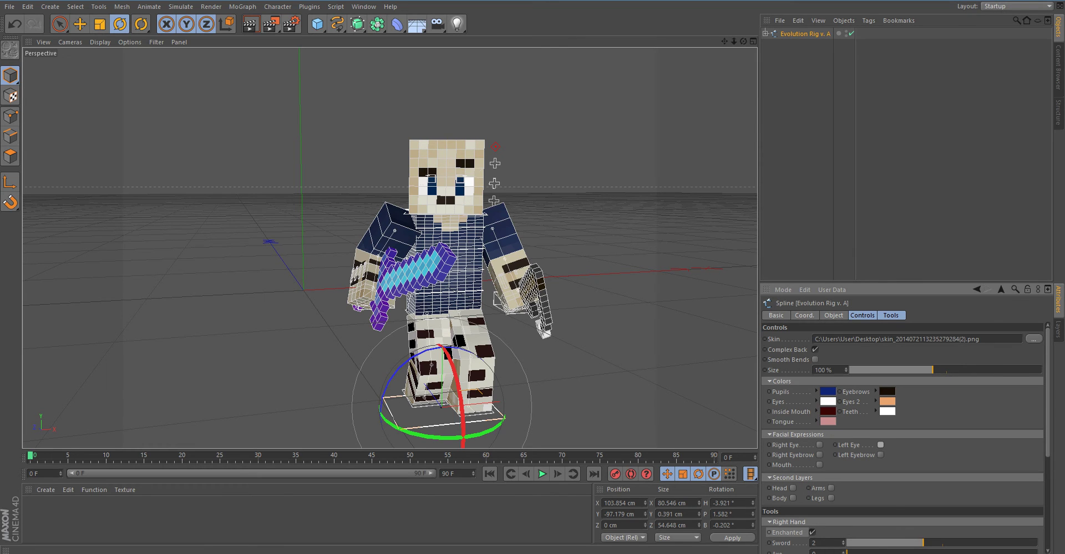
{"action": "left_click", "coordinate": [638, 333]}
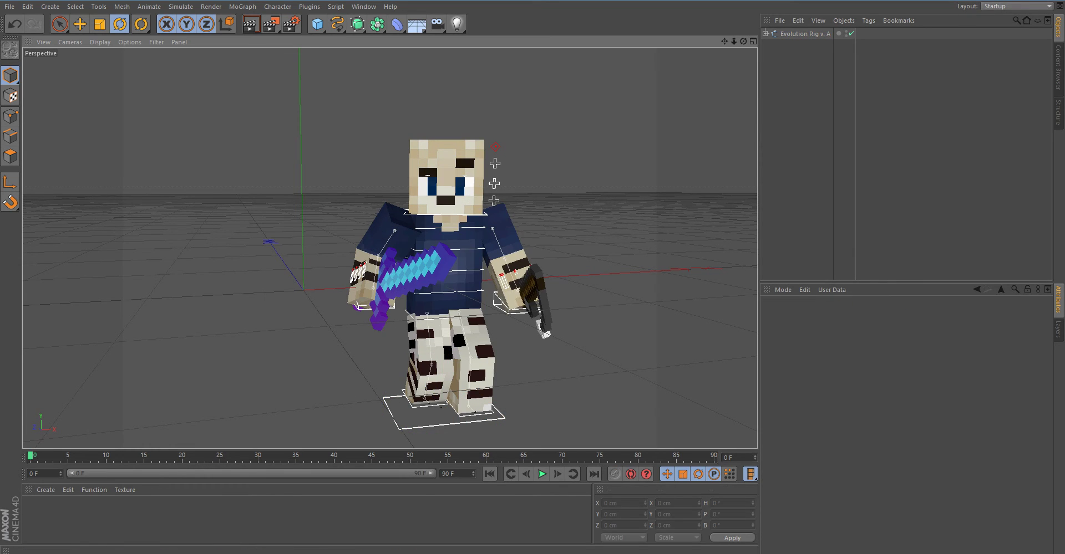
{"action": "left_click", "coordinate": [804, 34]}
{"action": "key", "text": "ctrl+z"}
{"action": "scroll", "coordinate": [562, 174], "scroll_direction": "up", "scroll_amount": 3}
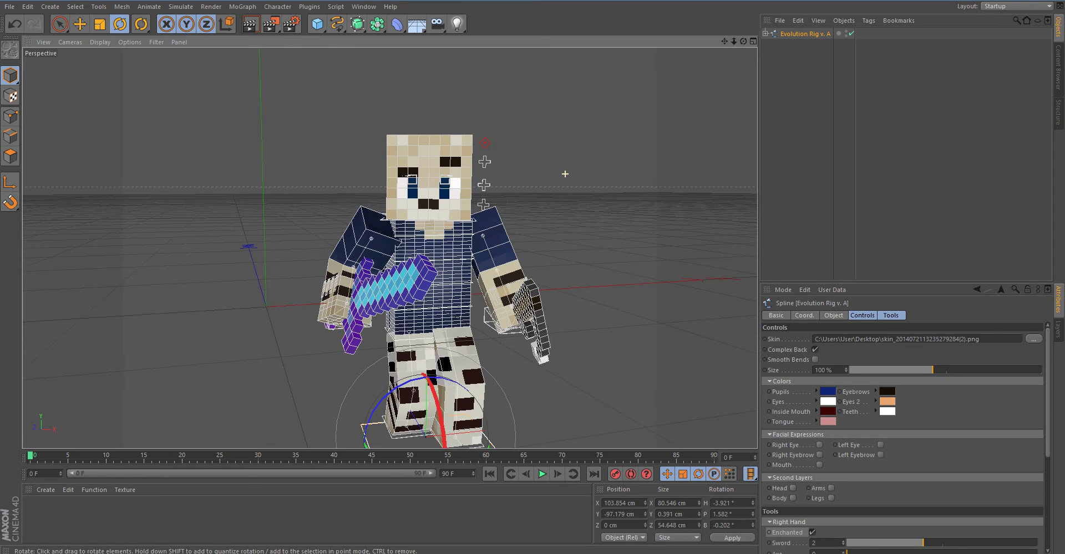
{"action": "key", "text": "ctrl+shift+a"}
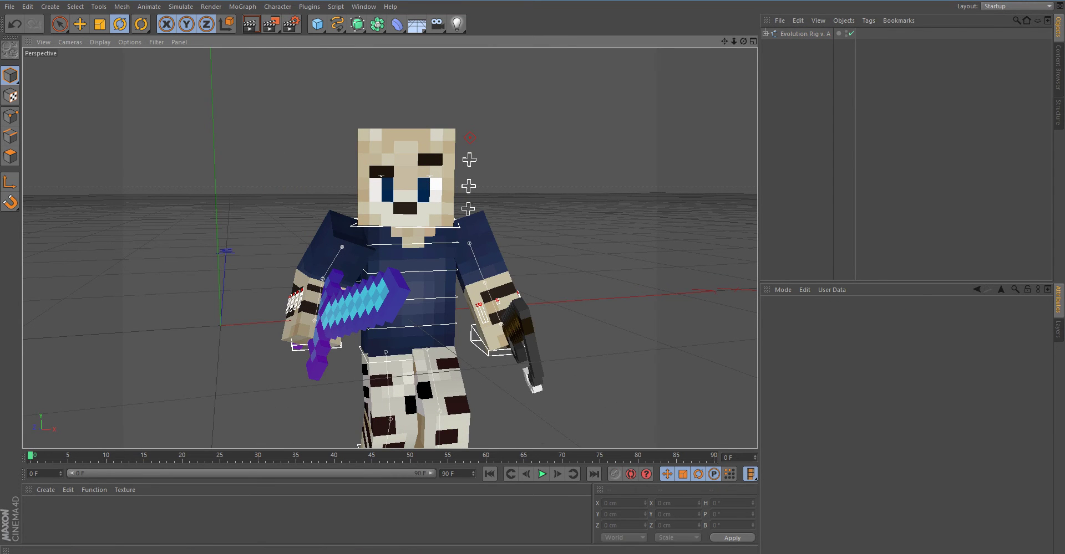
{"action": "left_click", "coordinate": [798, 21]}
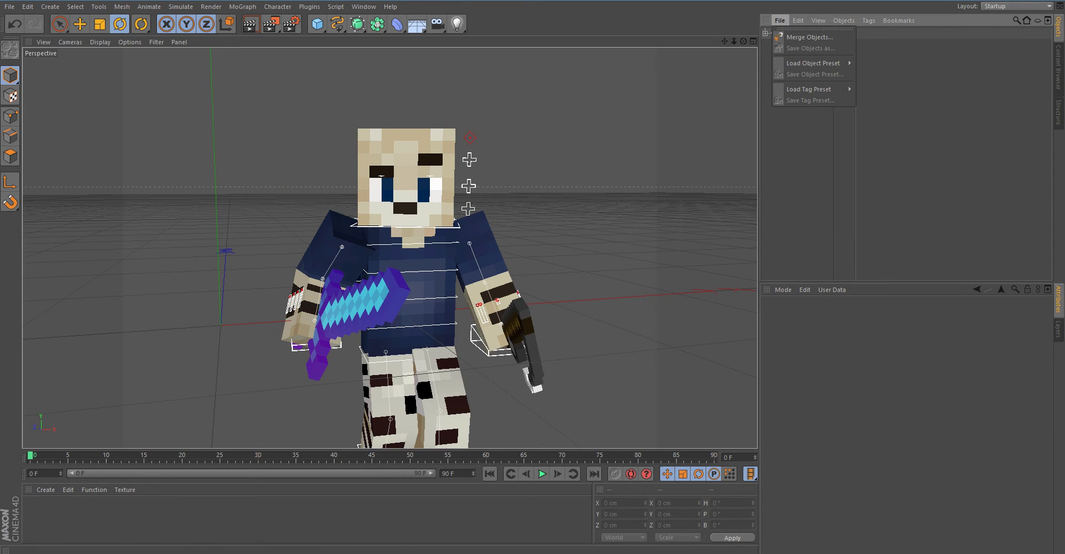
{"action": "left_click", "coordinate": [779, 21]}
Enable the rig's left eye and right eye facial expressions while leaving the eyebrows and mouth off.
{"action": "left_click", "coordinate": [805, 34]}
{"action": "scroll", "coordinate": [606, 184], "scroll_direction": "down", "scroll_amount": 3}
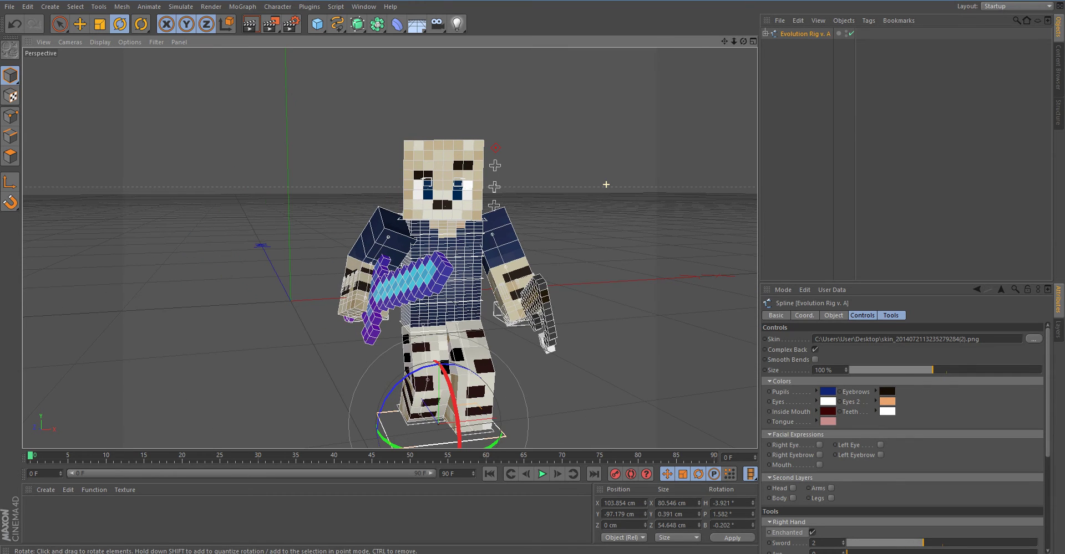
{"action": "left_click", "coordinate": [880, 445]}
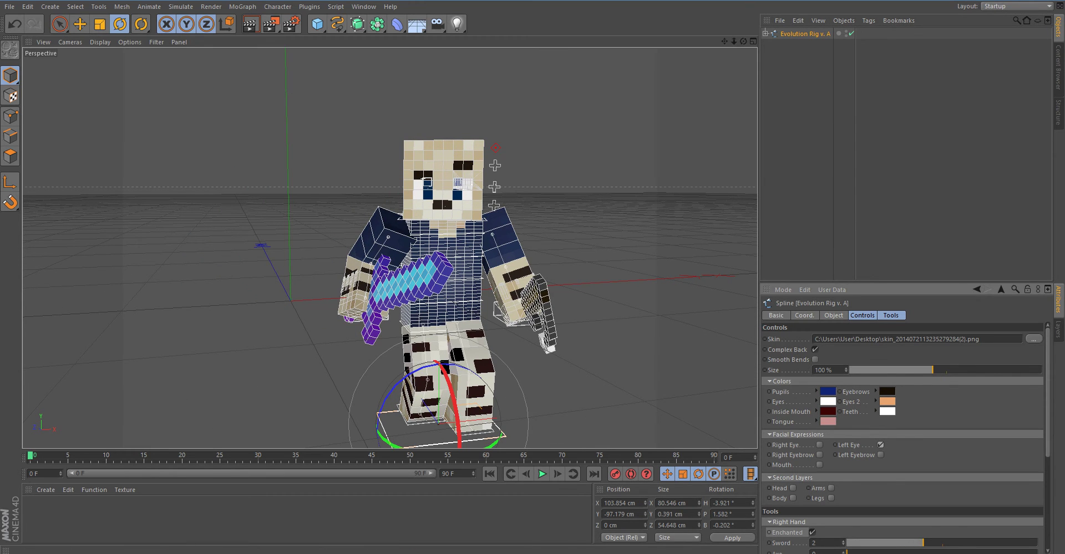
{"action": "left_click", "coordinate": [819, 445]}
{"action": "left_click", "coordinate": [605, 274]}
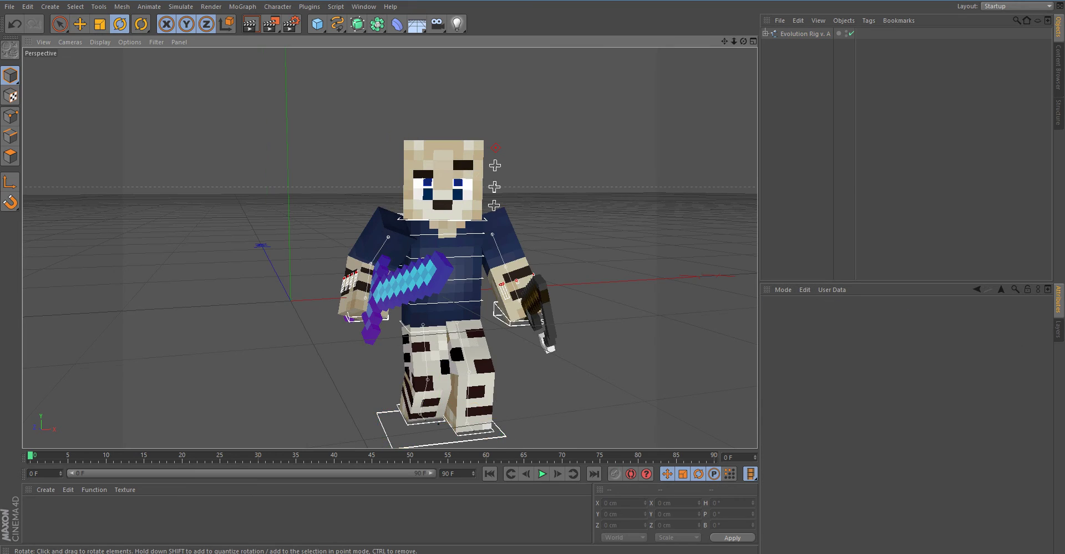
In the Eye Control, set the pupil type to 1 and the bottom eyelids of both eyes to -100%.
{"action": "scroll", "coordinate": [605, 274], "scroll_direction": "up", "scroll_amount": 1}
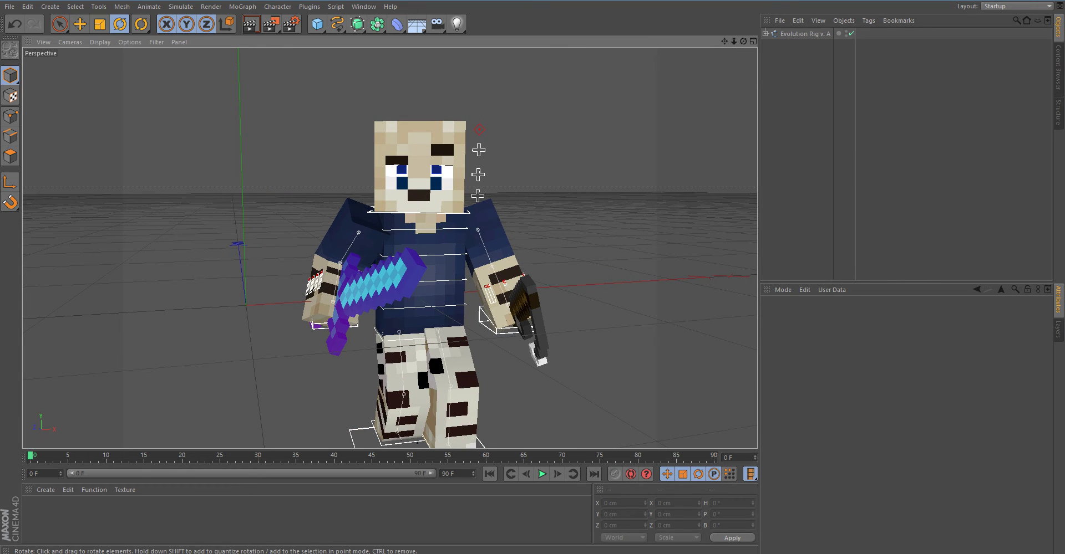
{"action": "left_click", "coordinate": [478, 175]}
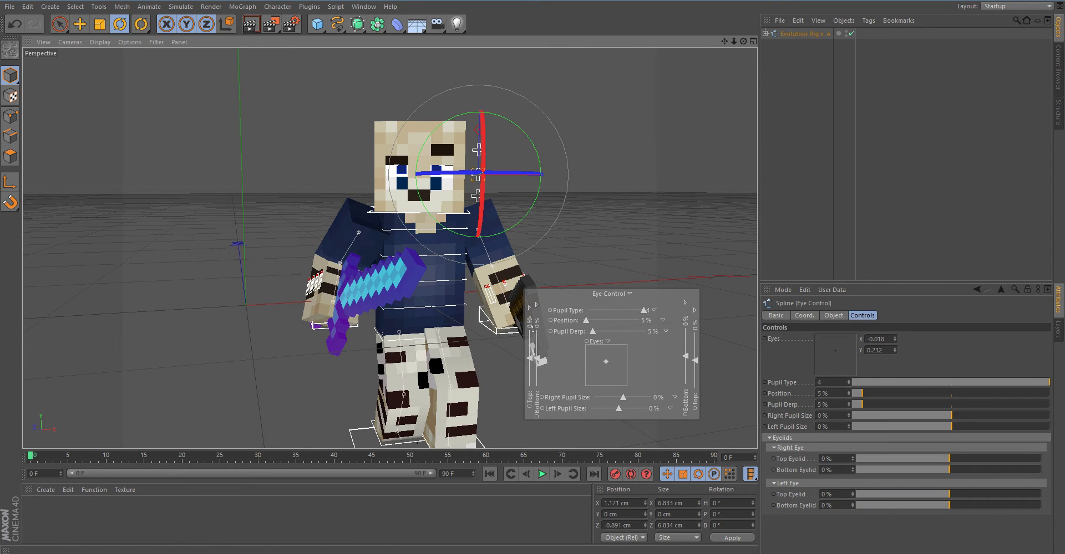
{"action": "left_click", "coordinate": [60, 23]}
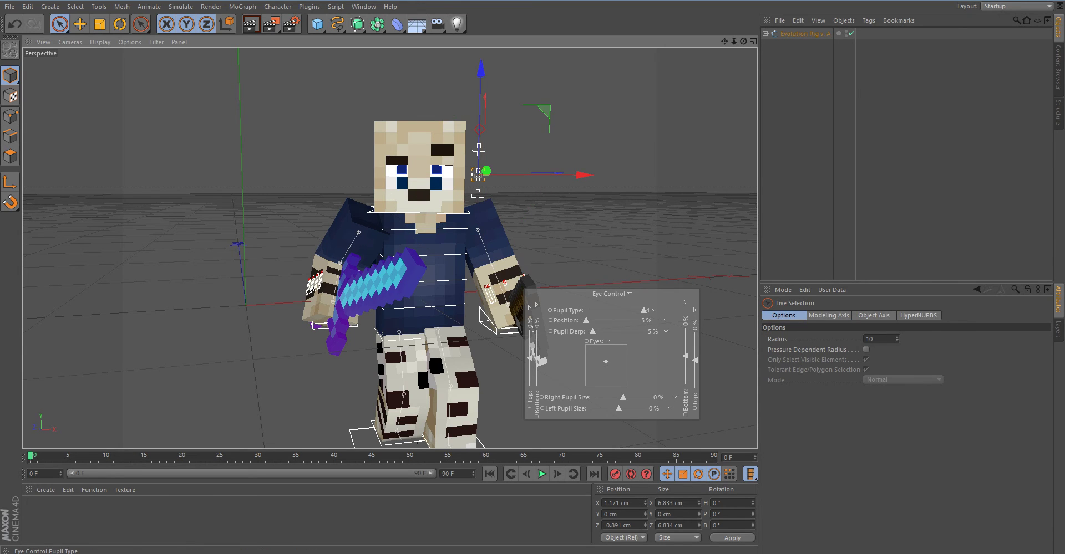
{"action": "left_click_drag", "start_coordinate": [643, 310], "coordinate": [601, 310]}
{"action": "left_click_drag", "start_coordinate": [537, 357], "coordinate": [537, 385]}
{"action": "left_click_drag", "start_coordinate": [686, 357], "coordinate": [685, 384]}
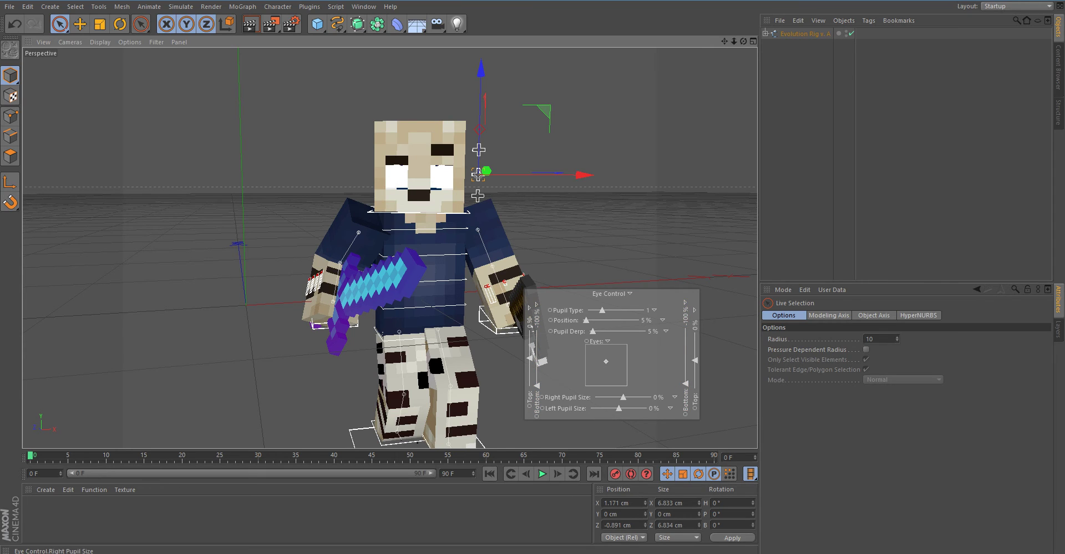
Set the right and left pupil sizes to 100%, lower the eyes' gaze fully, and deselect the Eye Control.
{"action": "left_click_drag", "start_coordinate": [623, 398], "coordinate": [646, 408]}
{"action": "left_click_drag", "start_coordinate": [606, 361], "coordinate": [603, 384]}
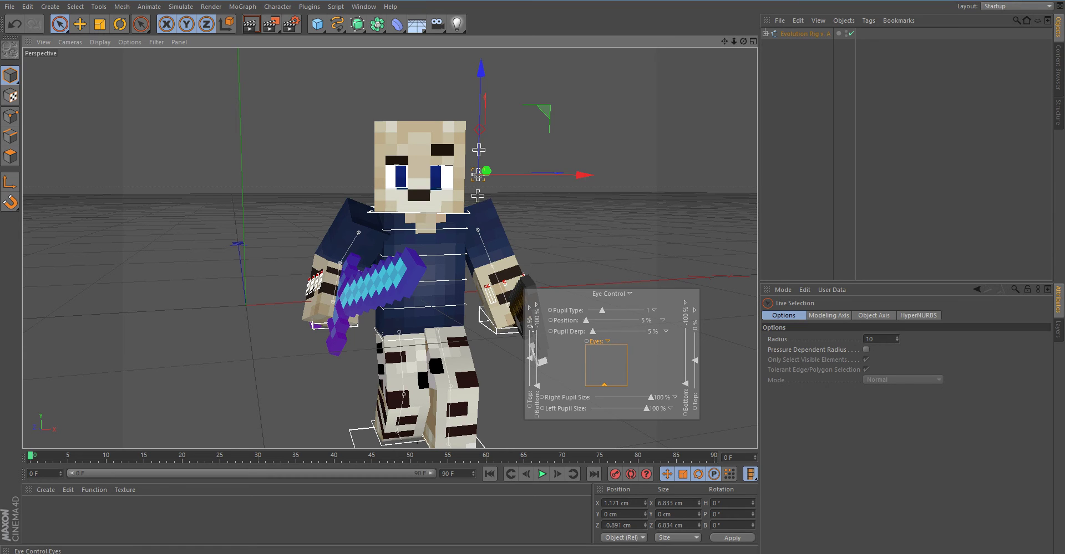
{"action": "left_click_drag", "start_coordinate": [607, 384], "coordinate": [602, 384]}
{"action": "left_click", "coordinate": [638, 432]}
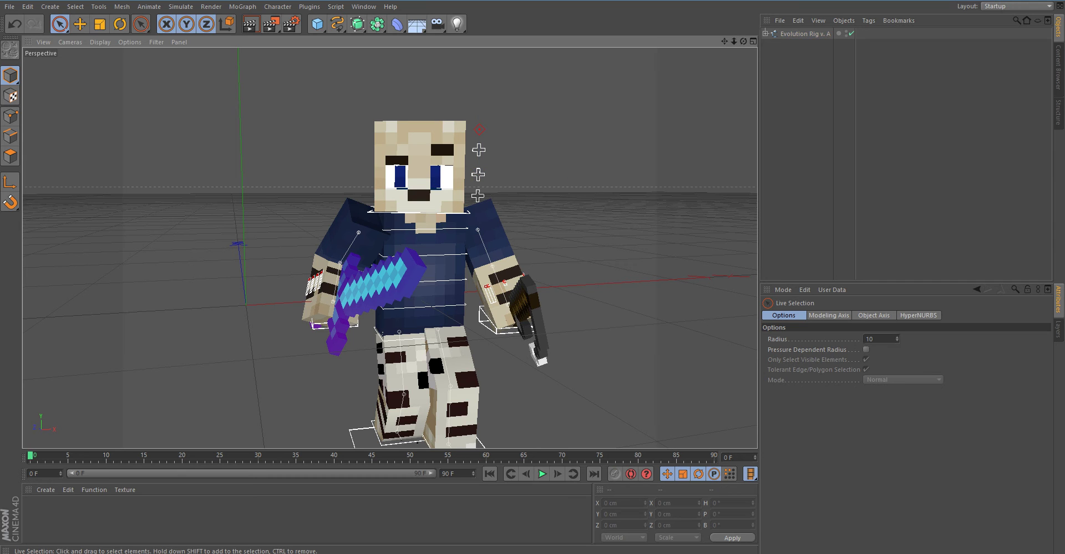
Render a close-up preview of the character's face in the viewport to check the adjusted eyes.
{"action": "scroll", "coordinate": [467, 218], "scroll_direction": "up", "scroll_amount": 10}
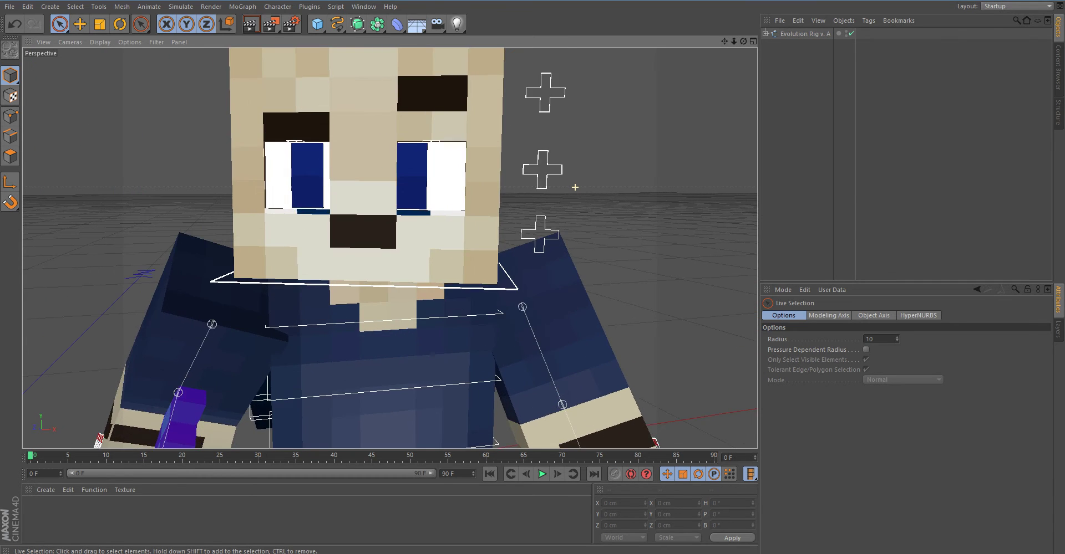
{"action": "scroll", "coordinate": [468, 218], "scroll_direction": "up", "scroll_amount": 2}
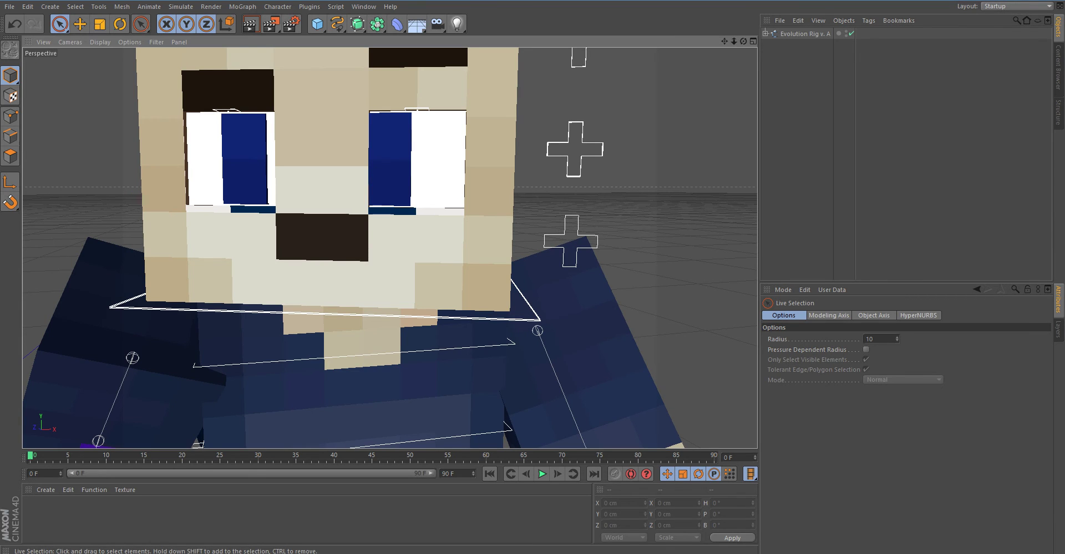
{"action": "left_click", "coordinate": [251, 24]}
{"action": "left_click", "coordinate": [324, 239]}
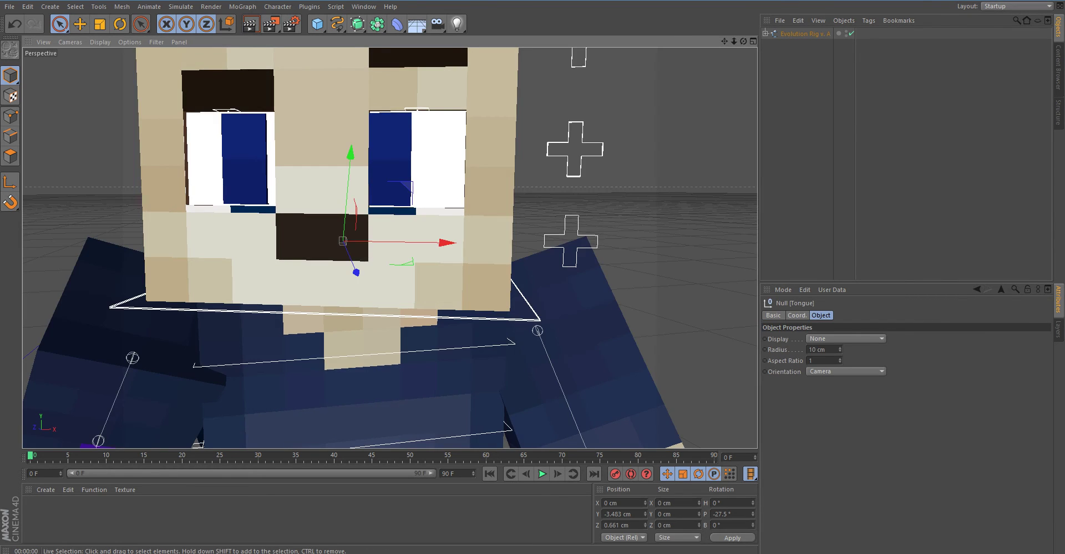
{"action": "scroll", "coordinate": [712, 181], "scroll_direction": "down", "scroll_amount": 5}
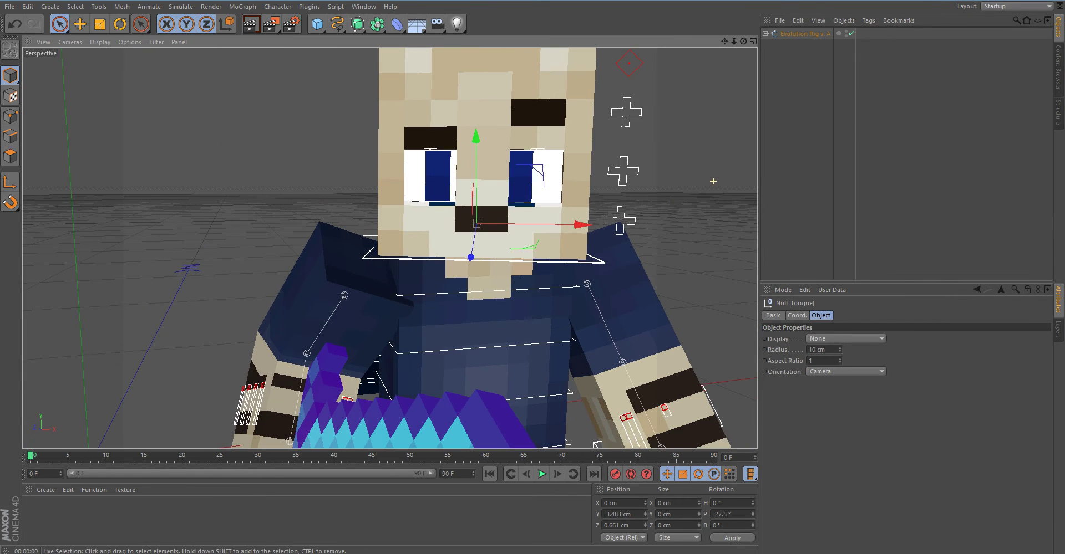
Turn off the rig's left eye and right eye facial expressions and clear the selection.
{"action": "scroll", "coordinate": [713, 181], "scroll_direction": "down", "scroll_amount": 2}
{"action": "left_click", "coordinate": [804, 34]}
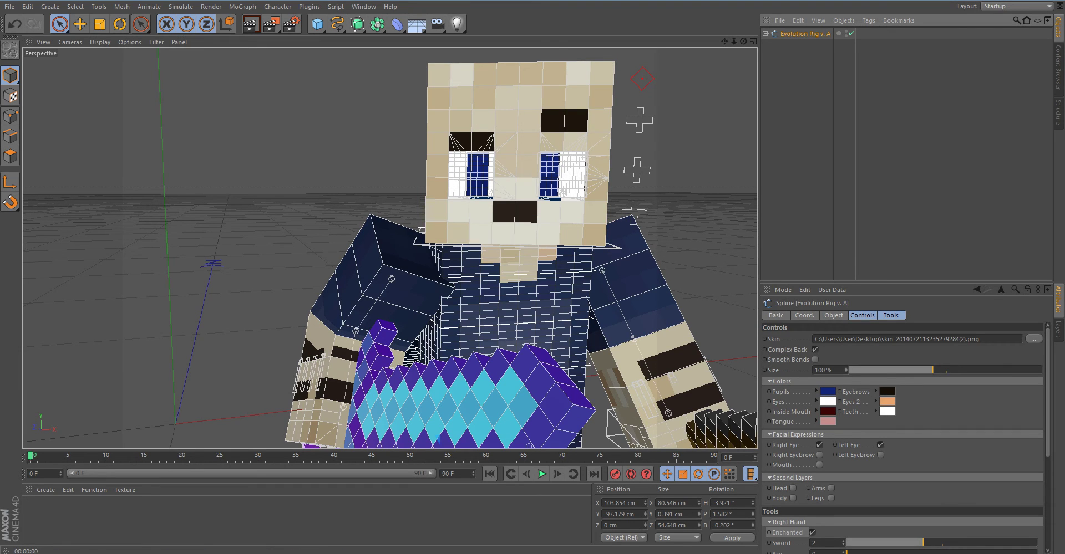
{"action": "left_click", "coordinate": [880, 445]}
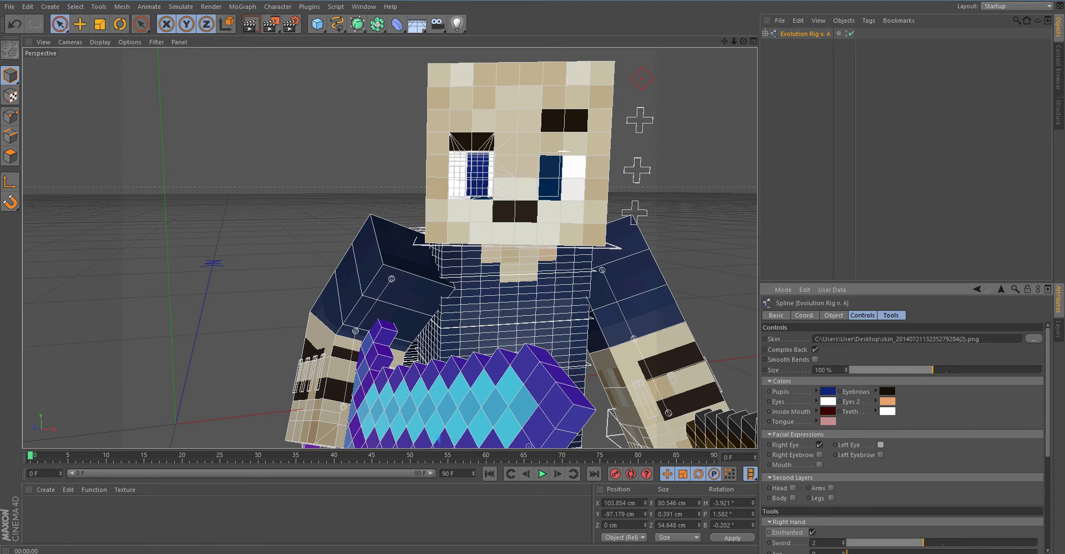
{"action": "left_click", "coordinate": [819, 445]}
{"action": "scroll", "coordinate": [904, 433], "scroll_direction": "down", "scroll_amount": 3}
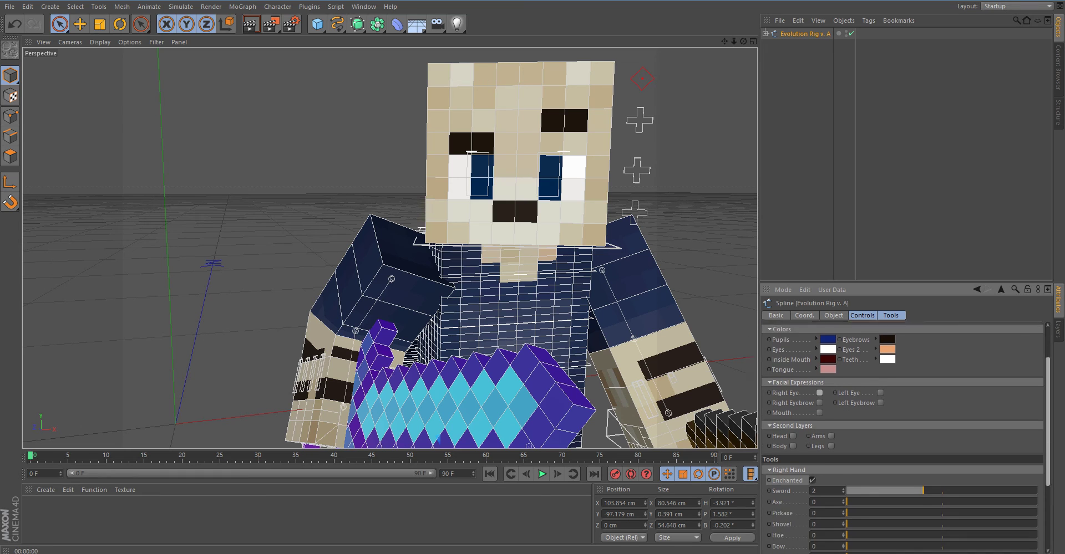
{"action": "scroll", "coordinate": [628, 334], "scroll_direction": "down", "scroll_amount": 2}
{"action": "scroll", "coordinate": [627, 334], "scroll_direction": "down", "scroll_amount": 2}
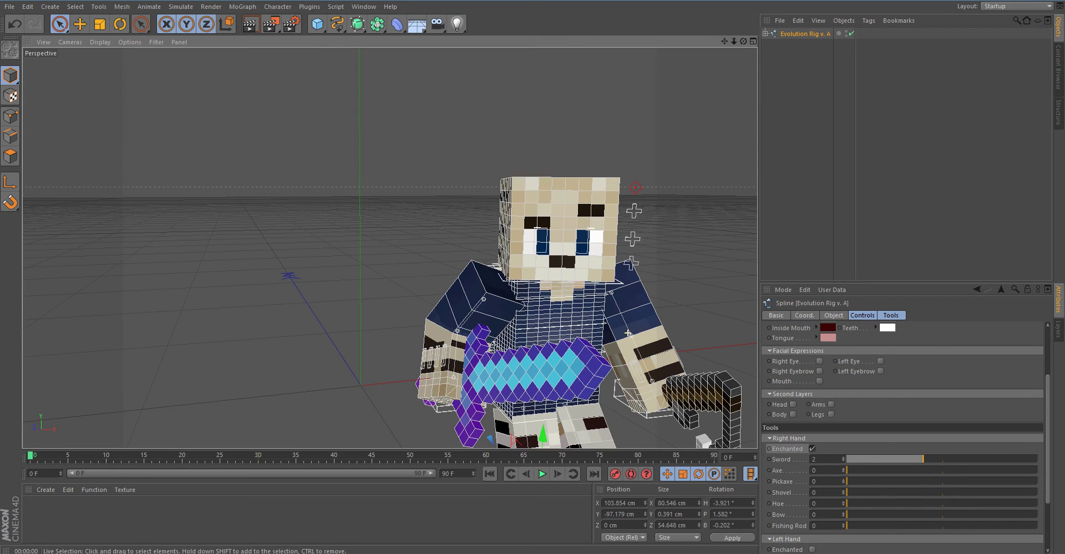
{"action": "left_click", "coordinate": [888, 149]}
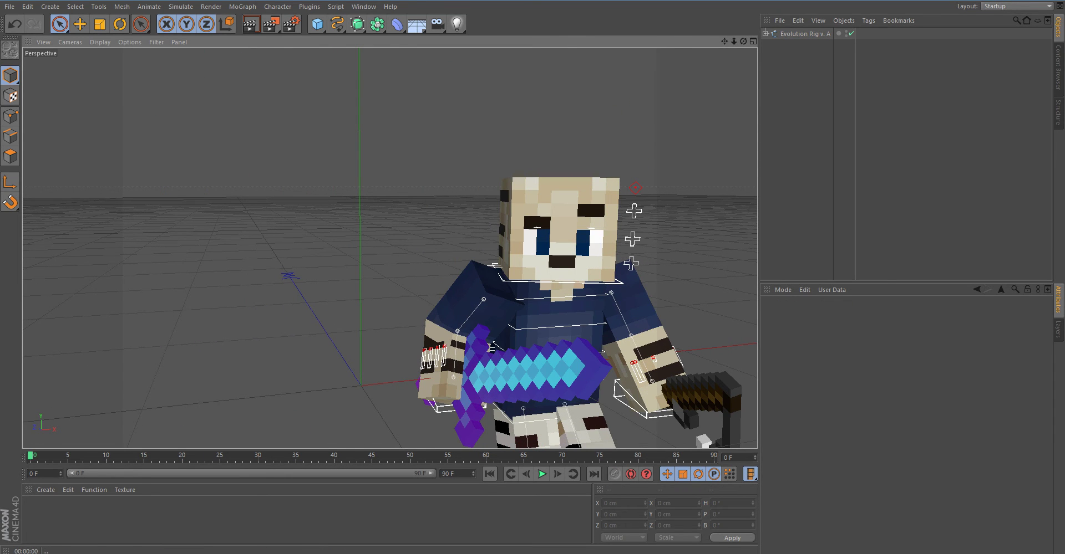
Set the rig's right-hand Sword and left-hand Fishing Rod to 0 and turn off the right hand's Enchanted option.
{"action": "middle_click_drag", "start_coordinate": [403, 259], "coordinate": [312, 191], "text": "alt"}
{"action": "left_click", "coordinate": [805, 34]}
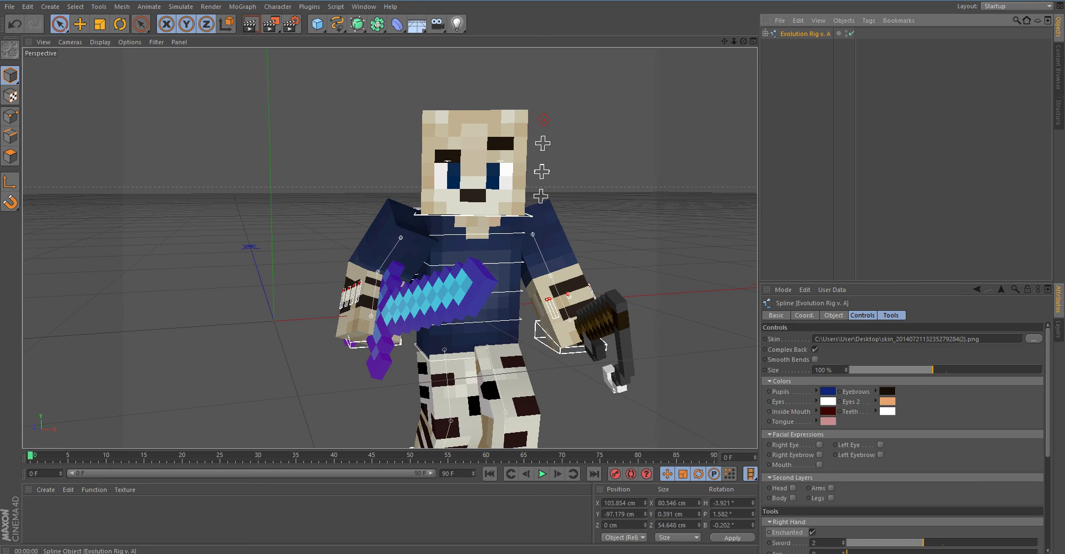
{"action": "scroll", "coordinate": [901, 439], "scroll_direction": "down", "scroll_amount": 5}
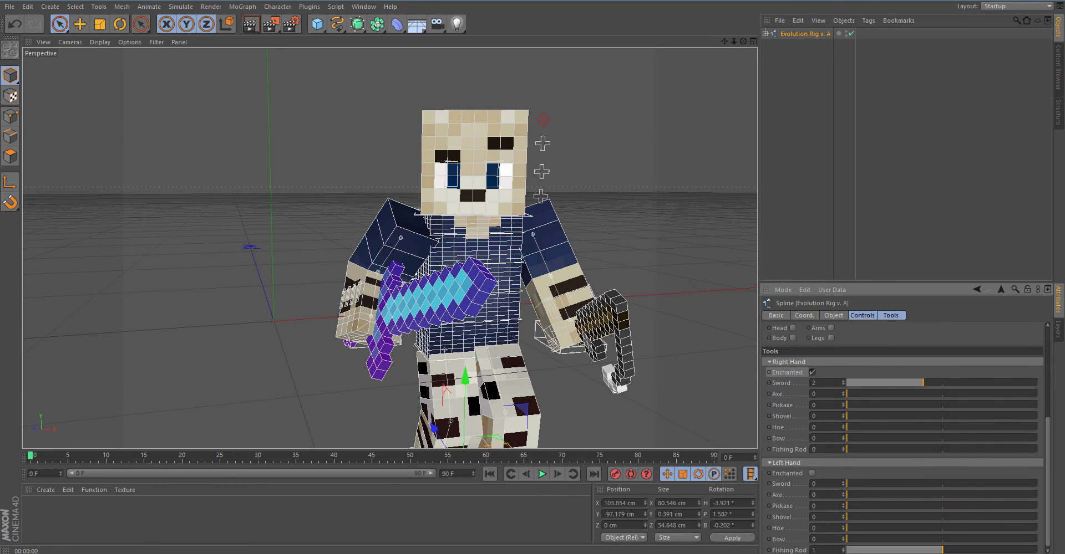
{"action": "left_click", "coordinate": [843, 553]}
{"action": "left_click_drag", "start_coordinate": [924, 382], "coordinate": [847, 383]}
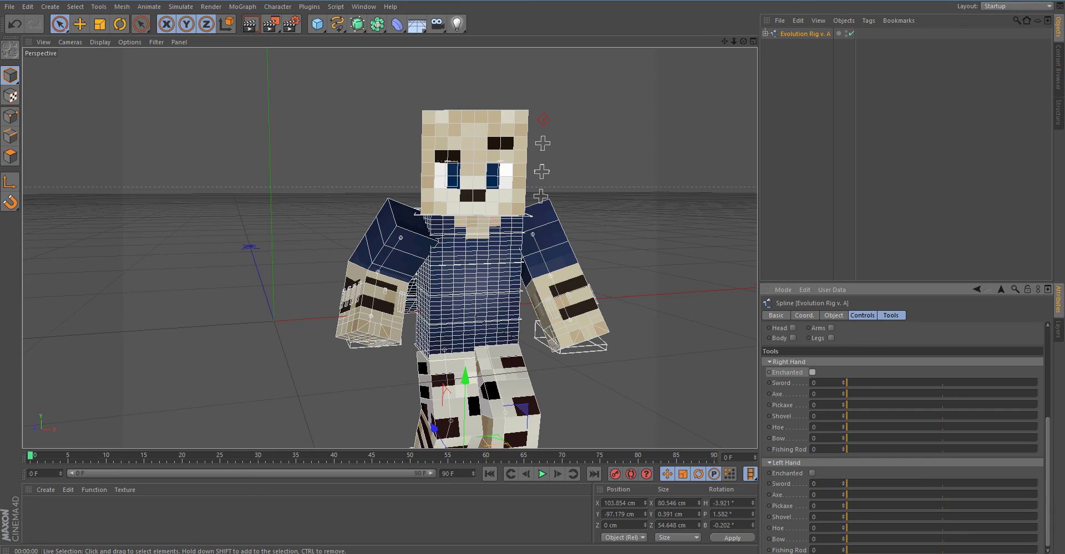
Move the Lower Back Control along its Z axis to about -8.9 cm to bend the torso, and deselect it.
{"action": "left_click_drag", "start_coordinate": [743, 41], "coordinate": [835, 38]}
{"action": "left_click", "coordinate": [408, 315]}
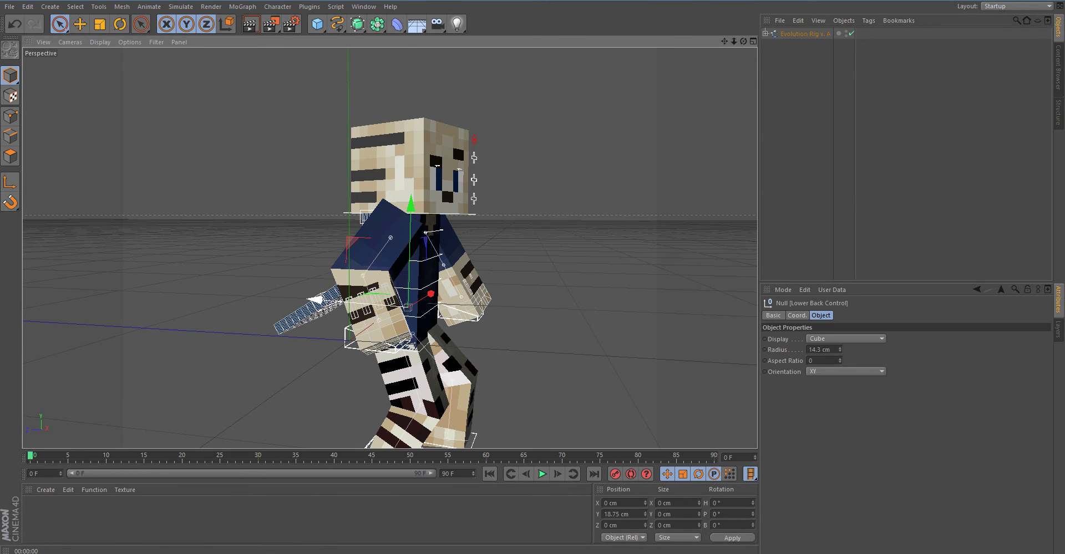
{"action": "left_click", "coordinate": [329, 275]}
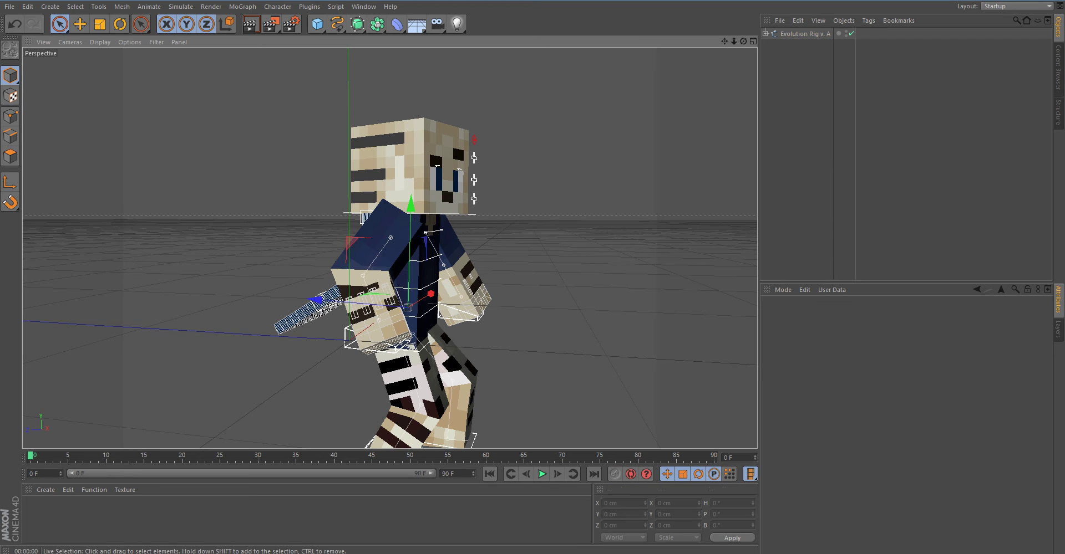
{"action": "scroll", "coordinate": [330, 275], "scroll_direction": "up", "scroll_amount": 1}
{"action": "right_click_drag", "start_coordinate": [330, 274], "coordinate": [515, 379], "text": "alt"}
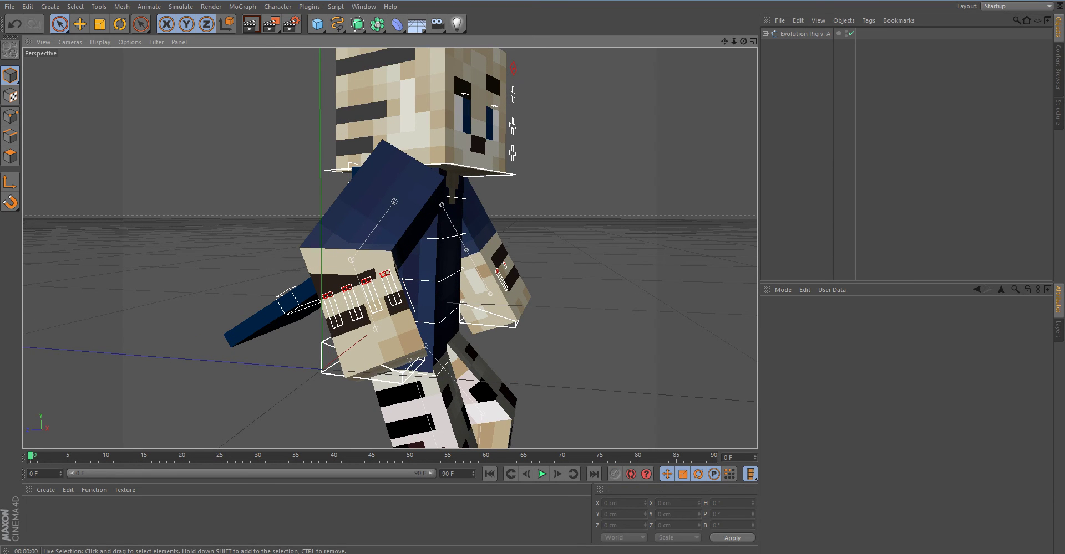
{"action": "left_click", "coordinate": [425, 324]}
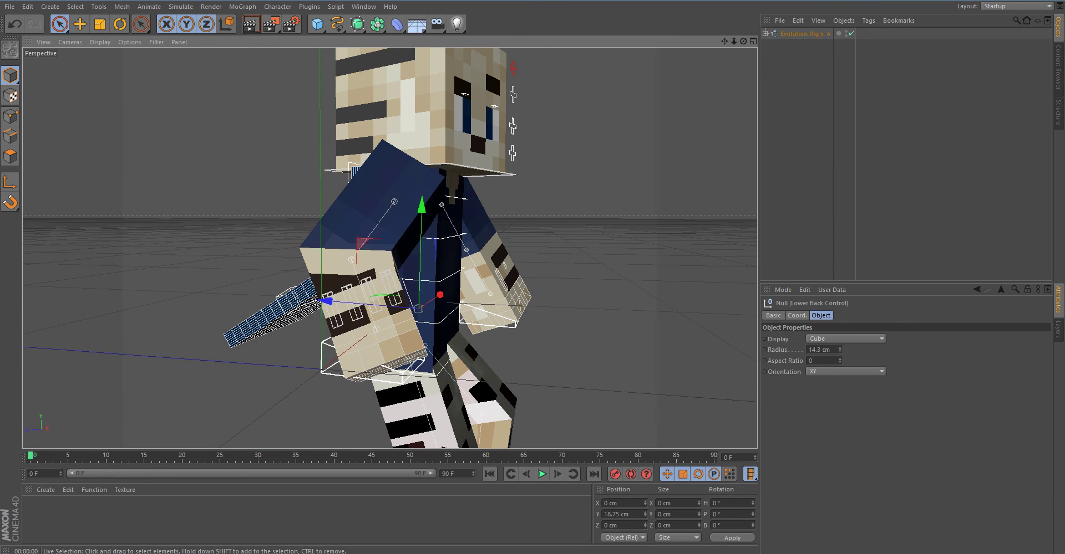
{"action": "left_click_drag", "start_coordinate": [376, 306], "coordinate": [346, 304]}
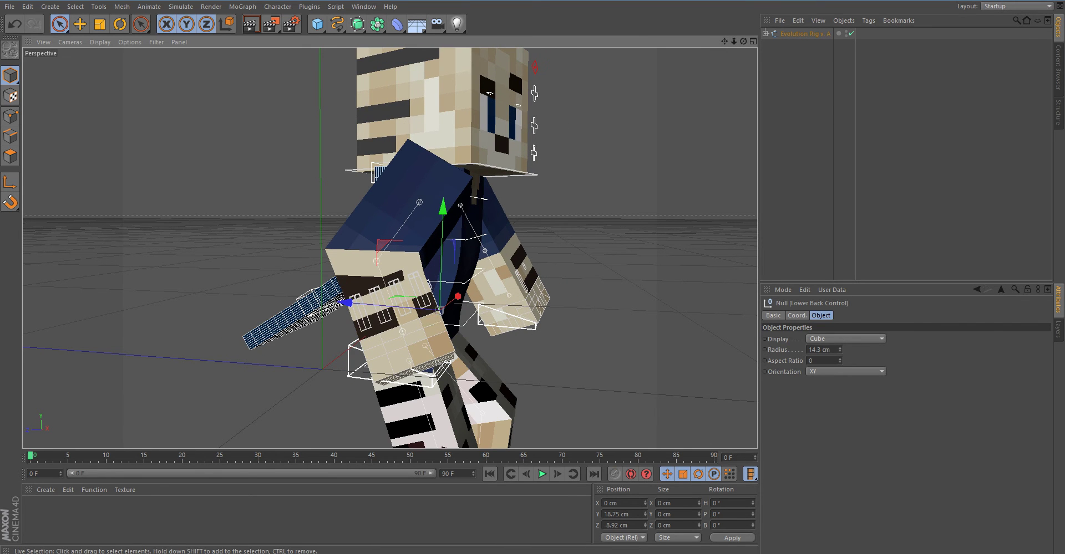
{"action": "left_click", "coordinate": [283, 247]}
{"action": "mouse_move", "coordinate": [390, 248]}
{"action": "left_mouse_down", "text": "alt"}
{"action": "mouse_move", "coordinate": [488, 250]}
{"action": "mouse_move", "coordinate": [321, 248]}
{"action": "mouse_move", "coordinate": [394, 251]}
{"action": "left_mouse_up", "text": "alt"}
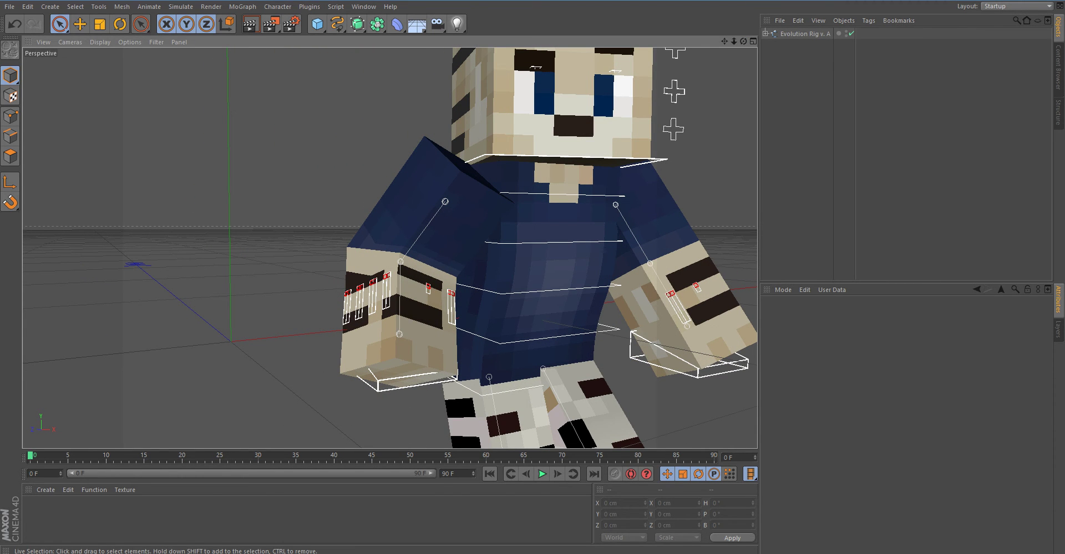
Try to reposition the right elbow joint, undo the move and clear the selection.
{"action": "left_click", "coordinate": [452, 293]}
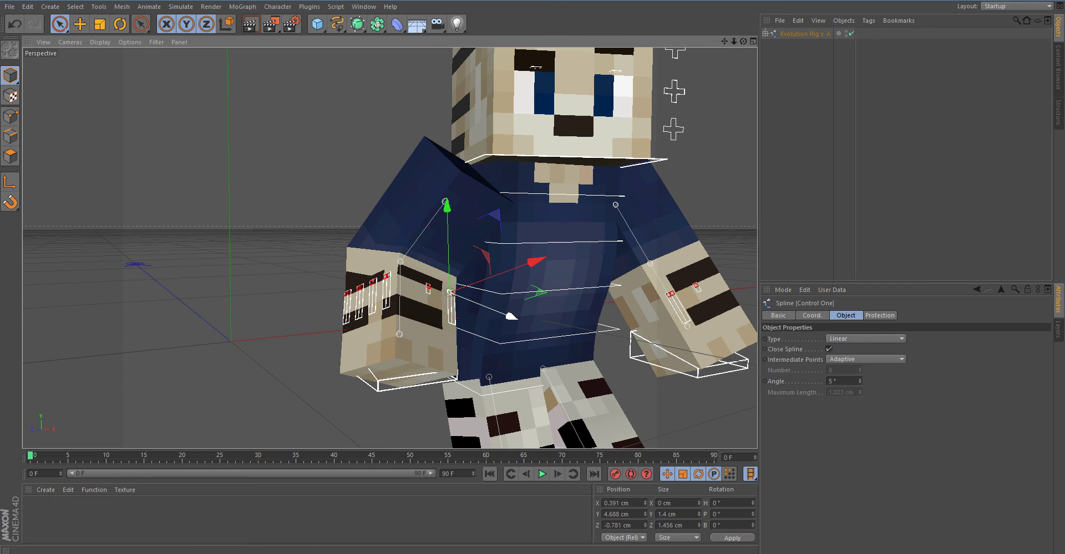
{"action": "left_click_drag", "start_coordinate": [510, 316], "coordinate": [511, 316]}
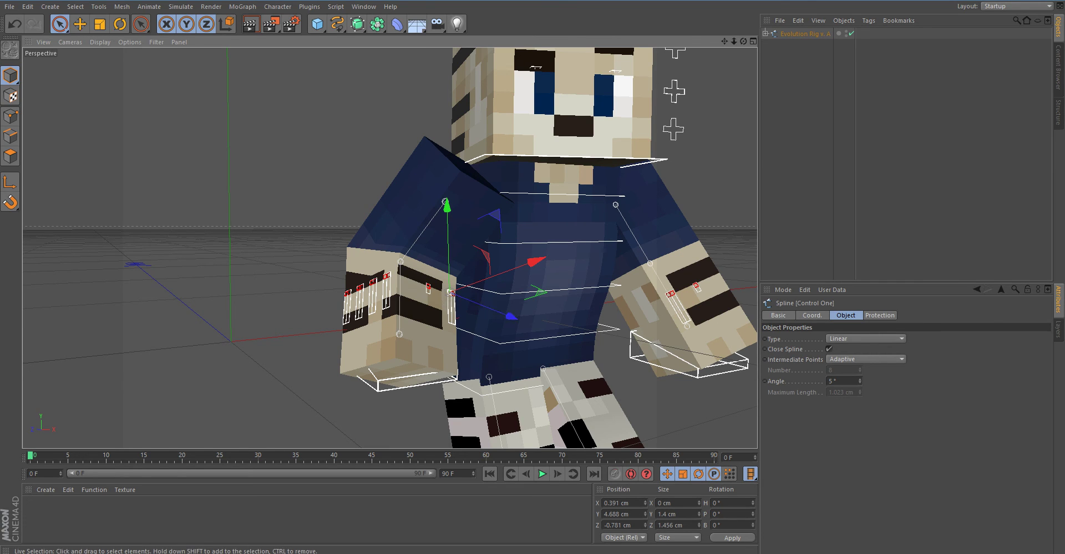
{"action": "left_click", "coordinate": [403, 267]}
{"action": "left_click", "coordinate": [400, 261]}
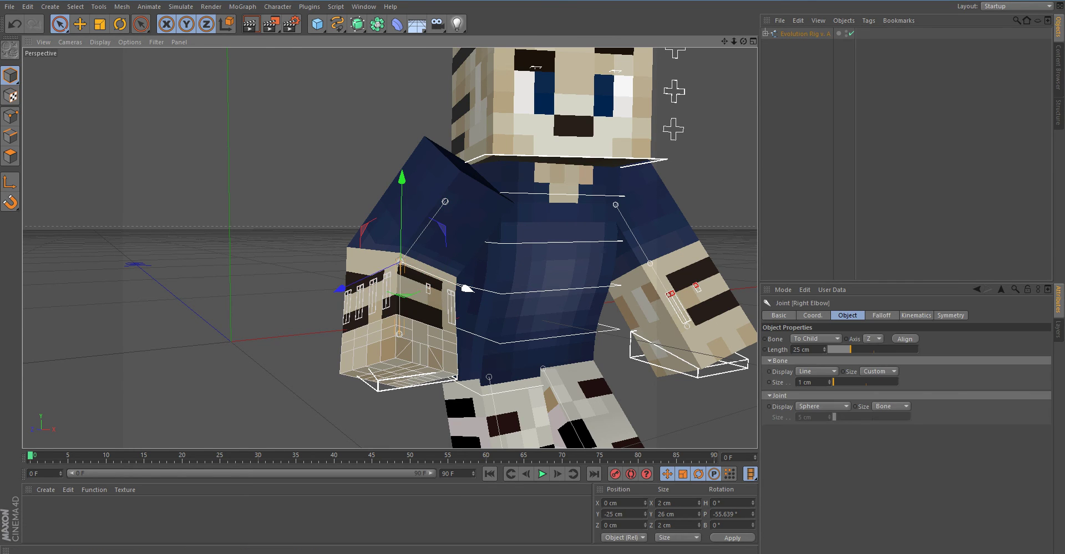
{"action": "left_click_drag", "start_coordinate": [468, 289], "coordinate": [477, 254]}
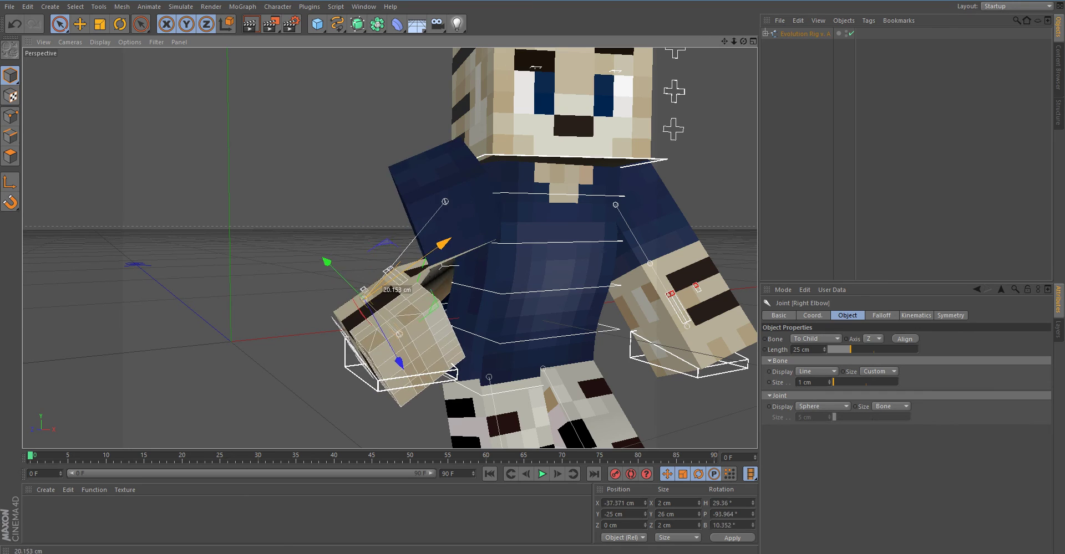
{"action": "key", "text": "ctrl+z"}
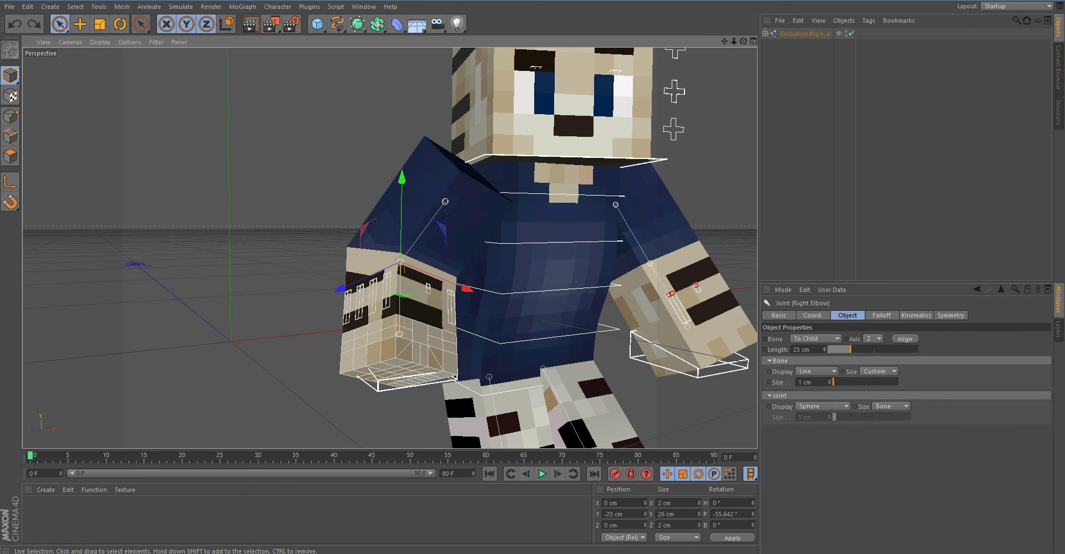
{"action": "key", "text": "ctrl+shift+a"}
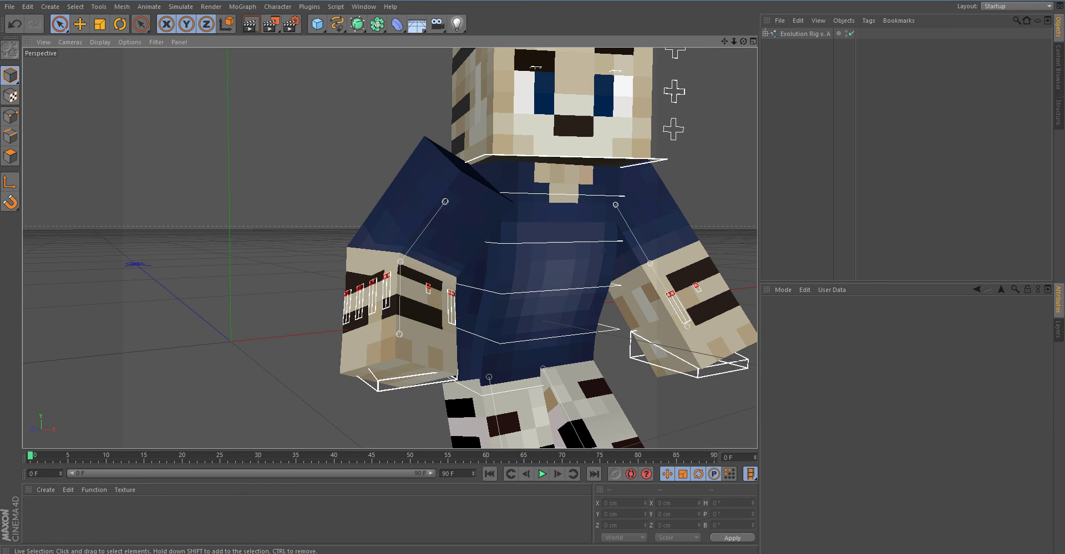
{"action": "left_click", "coordinate": [386, 276]}
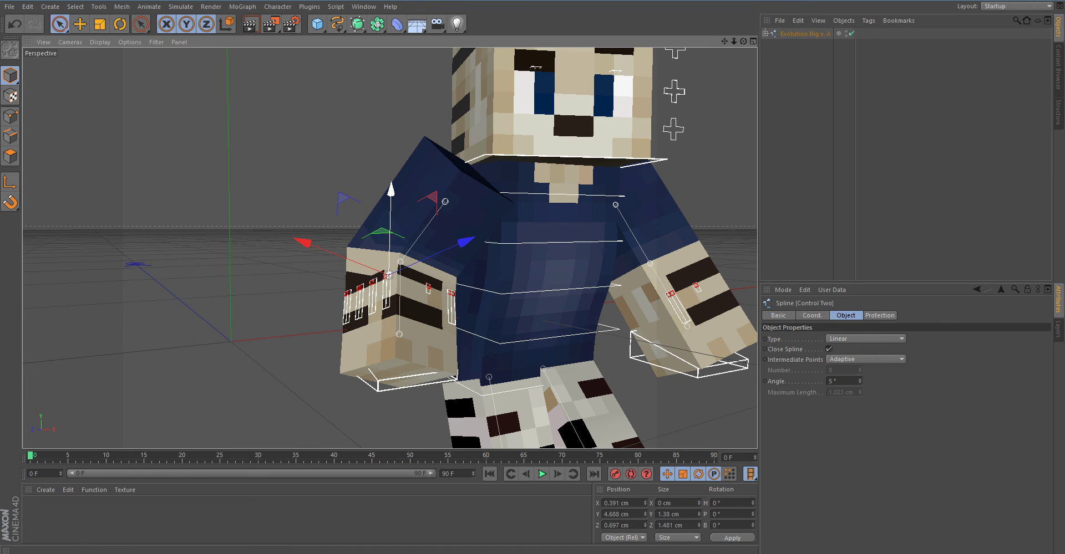
{"action": "mouse_move", "coordinate": [391, 199]}
{"action": "left_mouse_down"}
{"action": "mouse_move", "coordinate": [391, 227]}
{"action": "mouse_move", "coordinate": [391, 200]}
{"action": "left_mouse_up"}
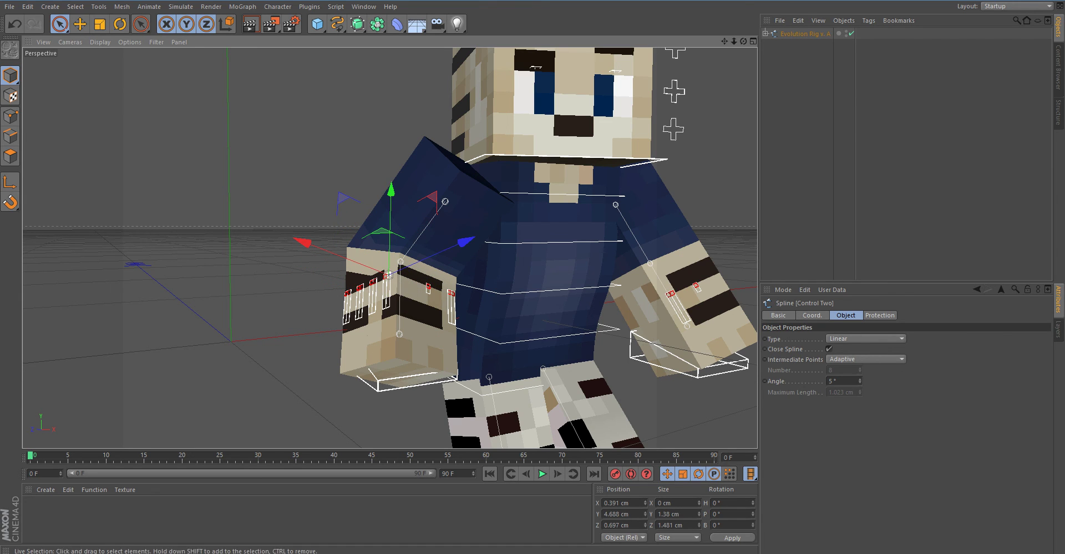
{"action": "scroll", "coordinate": [675, 83], "scroll_direction": "down", "scroll_amount": 3}
{"action": "scroll", "coordinate": [389, 248], "scroll_direction": "up", "scroll_amount": 4}
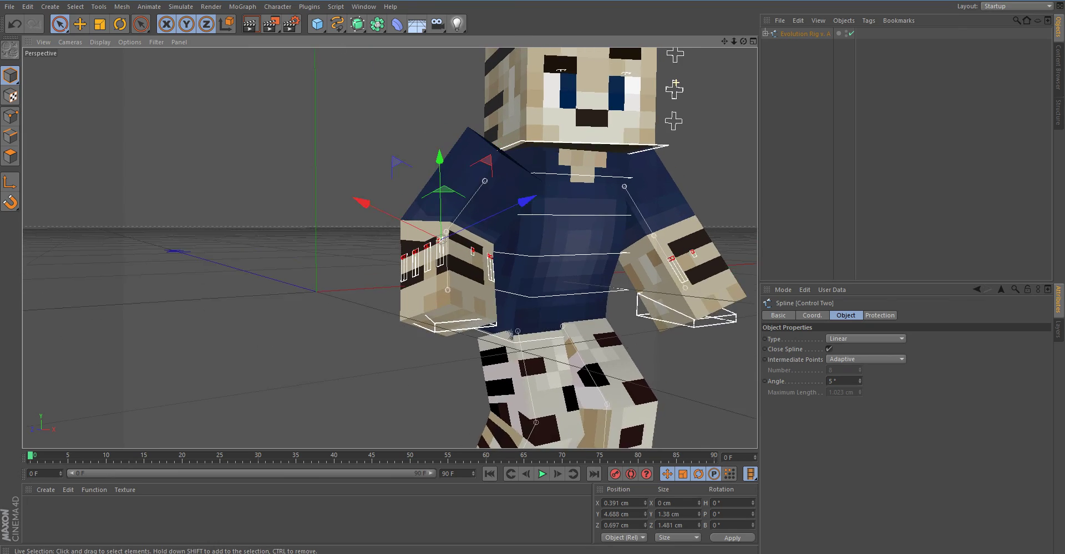
Enable the rig's Mouth facial expression and clear the selection.
{"action": "mouse_move", "coordinate": [743, 42]}
{"action": "left_mouse_down"}
{"action": "mouse_move", "coordinate": [739, 62]}
{"action": "mouse_move", "coordinate": [756, 22]}
{"action": "mouse_move", "coordinate": [768, 27]}
{"action": "mouse_move", "coordinate": [751, 32]}
{"action": "left_mouse_up"}
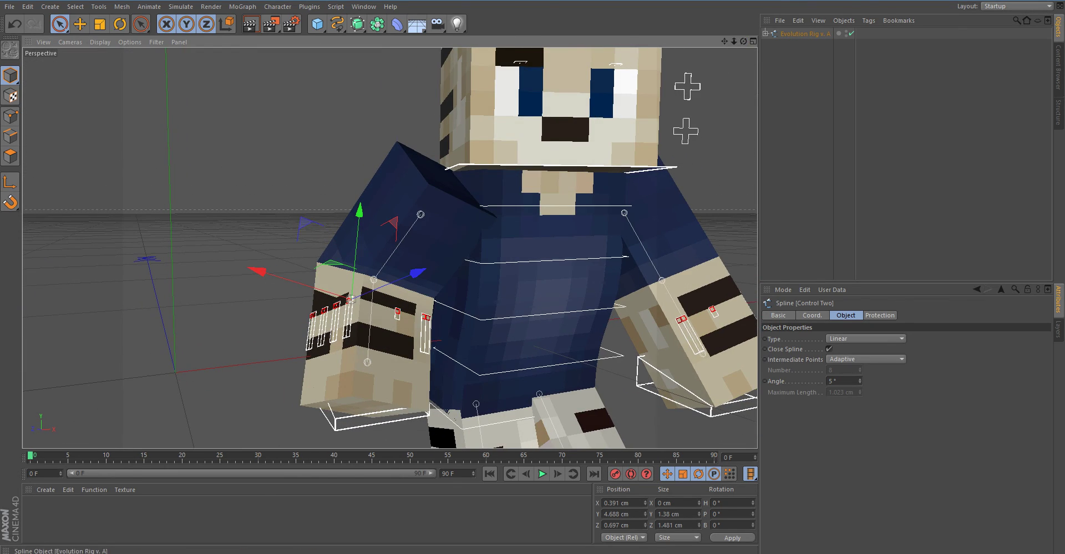
{"action": "left_click", "coordinate": [390, 248]}
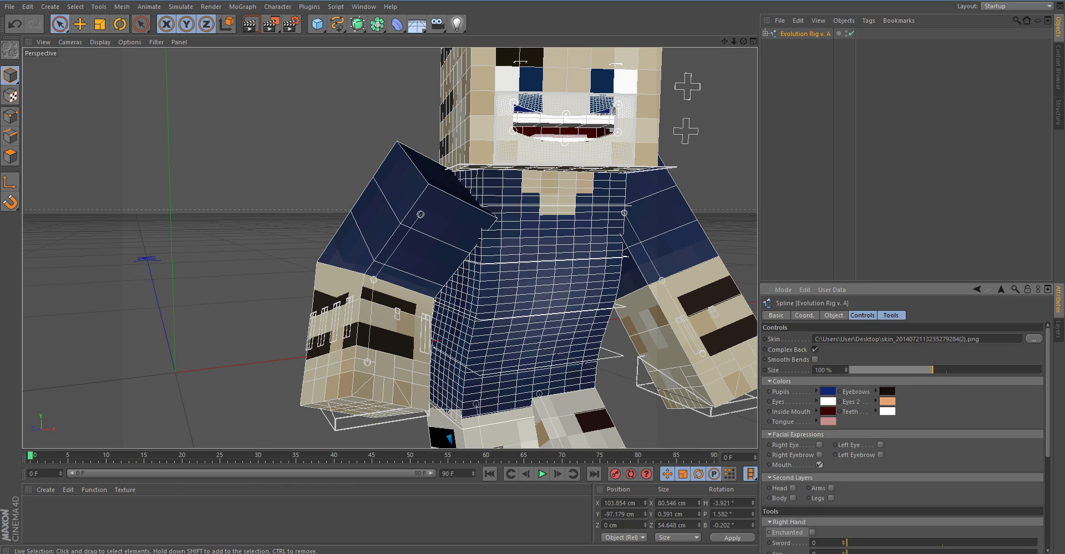
{"action": "left_click", "coordinate": [721, 177]}
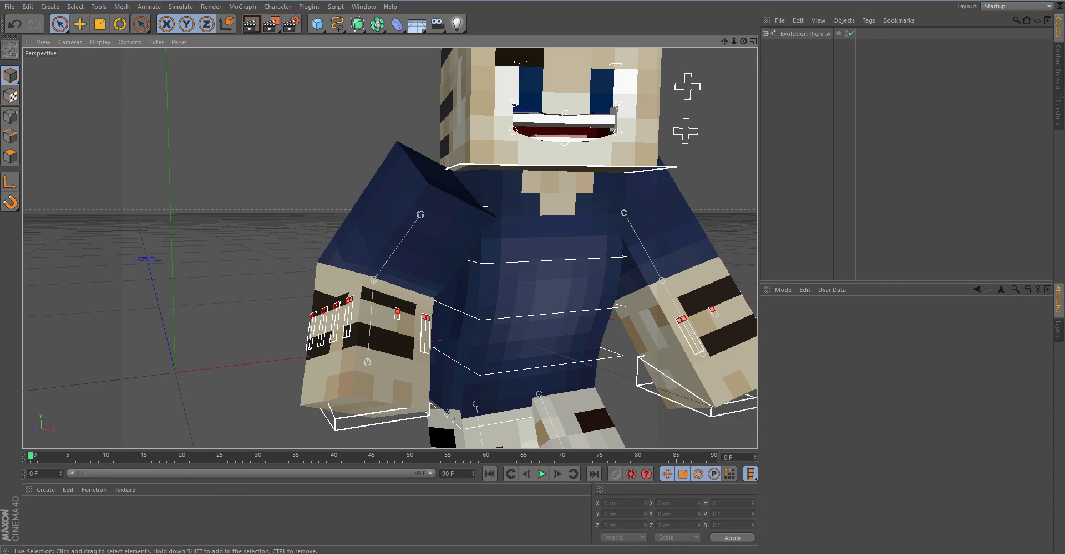
Lower the mouth's Top Left control slightly, raise the Bottom Left control, and raise the Bottom Right control about 4.9 cm.
{"action": "left_click", "coordinate": [618, 105]}
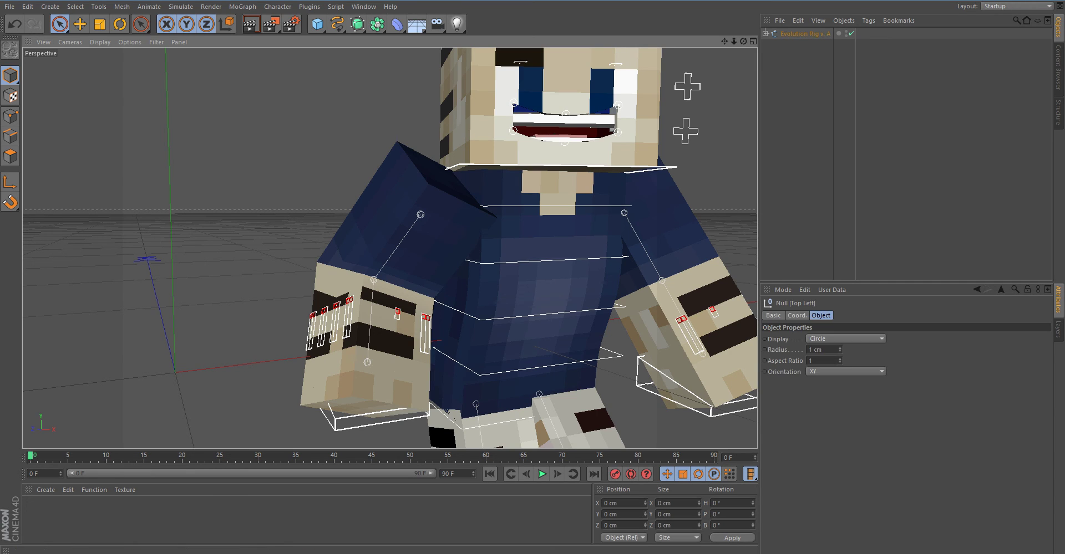
{"action": "mouse_move", "coordinate": [620, 57]}
{"action": "left_mouse_down"}
{"action": "mouse_move", "coordinate": [620, 86]}
{"action": "mouse_move", "coordinate": [620, 61]}
{"action": "left_mouse_up"}
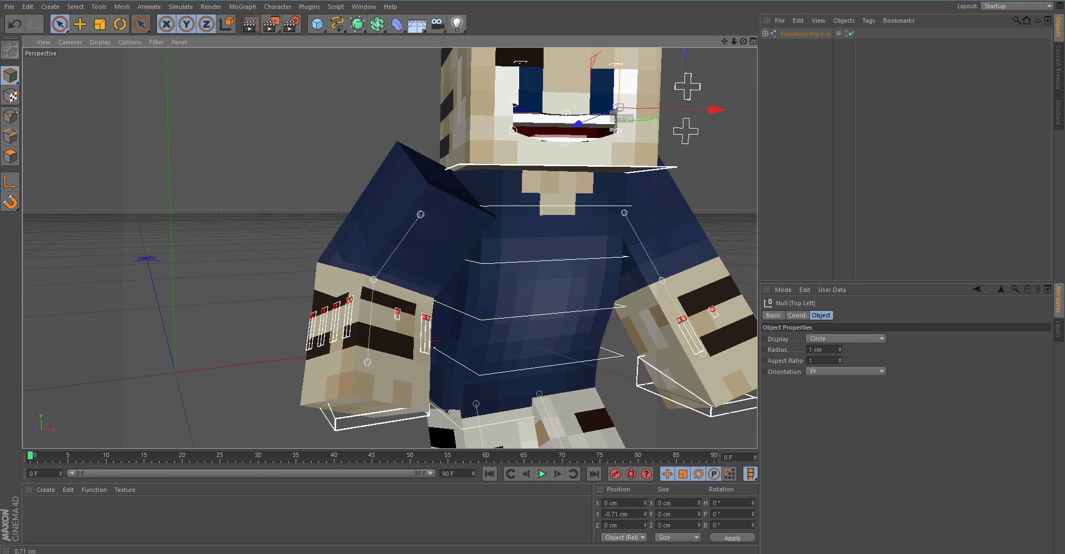
{"action": "key", "text": "ctrl+shift+a"}
{"action": "left_click", "coordinate": [618, 132]}
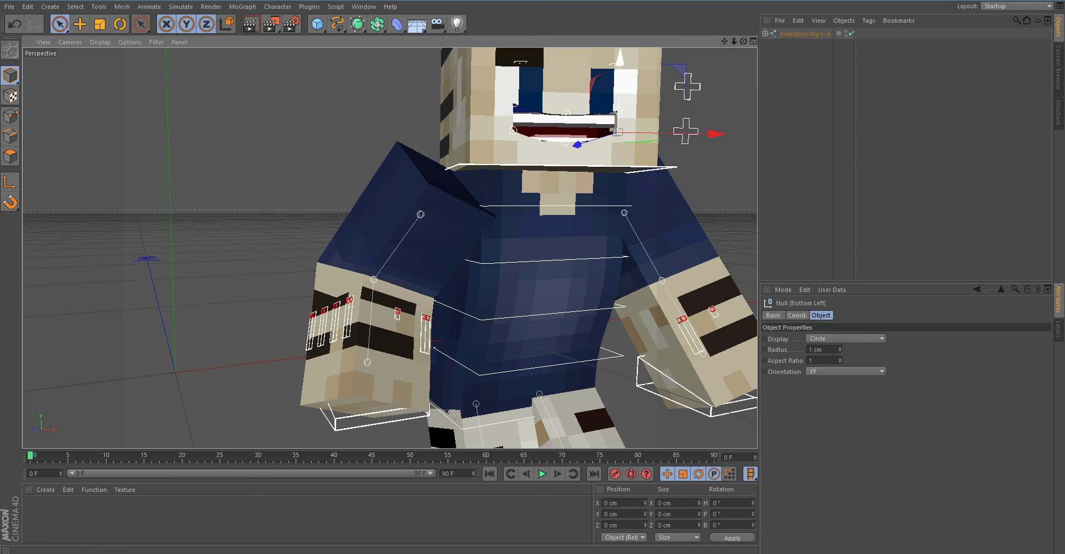
{"action": "left_click_drag", "start_coordinate": [618, 132], "coordinate": [617, 111]}
{"action": "left_click", "coordinate": [513, 131]}
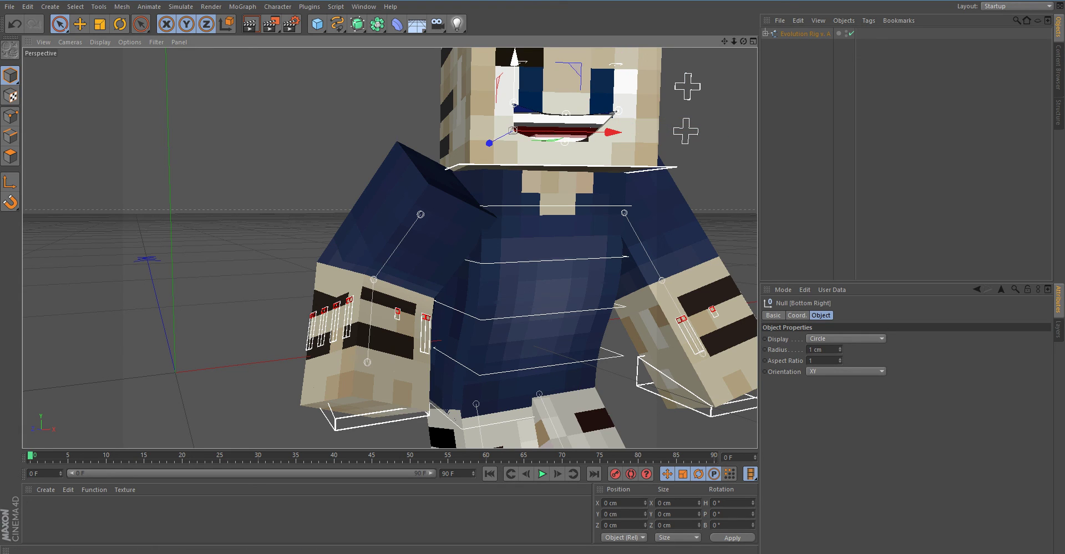
{"action": "left_click_drag", "start_coordinate": [513, 131], "coordinate": [513, 103]}
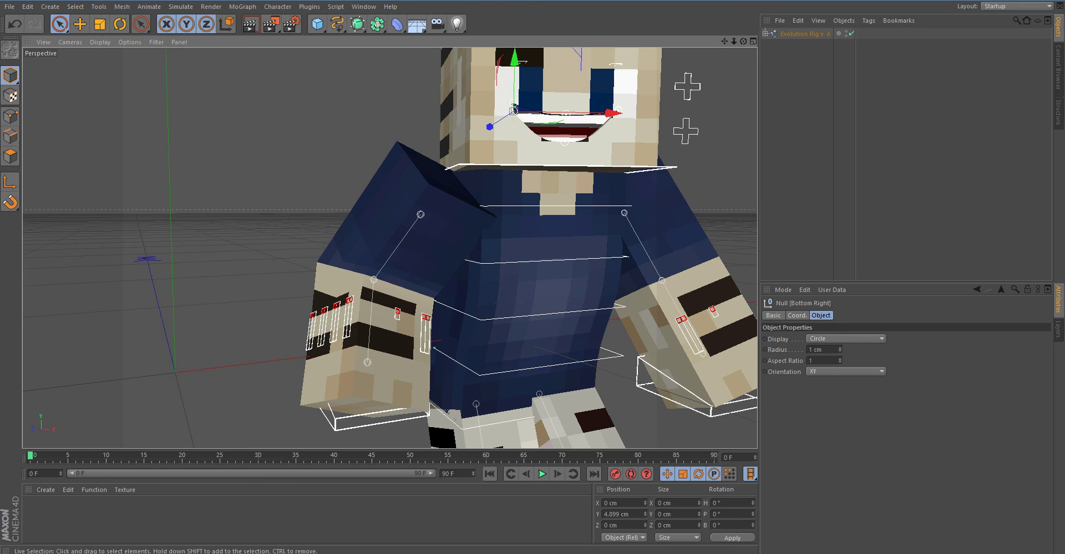
Lower the mouth's Top Middle control slightly to curve the upper lip into a smile, and deselect it.
{"action": "left_click", "coordinate": [566, 113]}
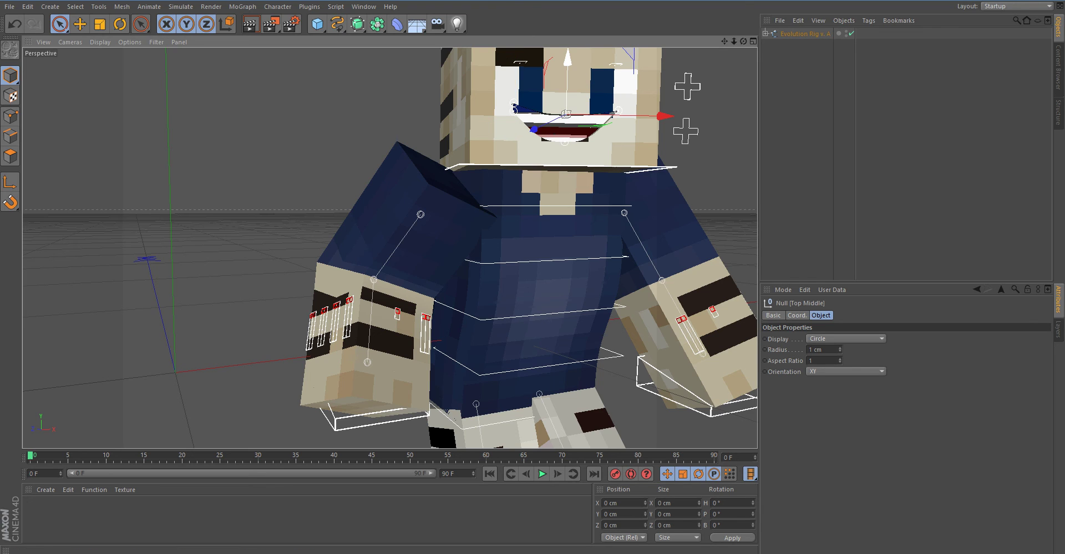
{"action": "left_click_drag", "start_coordinate": [566, 109], "coordinate": [566, 114]}
{"action": "left_click", "coordinate": [701, 185]}
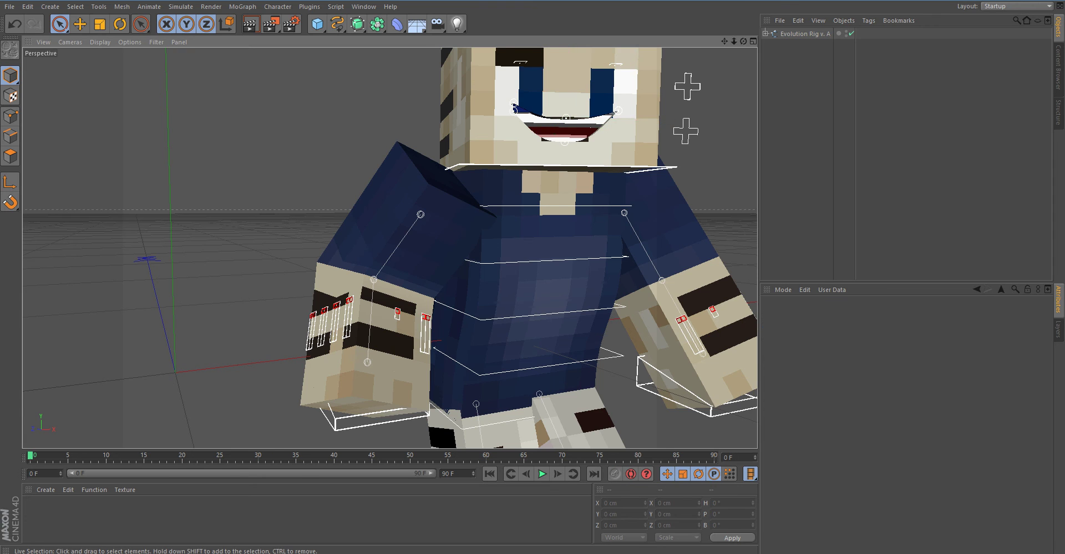
Select the Evolution Rig and review its skin, colour, facial expression, second layer and hand tool settings.
{"action": "scroll", "coordinate": [701, 185], "scroll_direction": "down", "scroll_amount": 7}
{"action": "scroll", "coordinate": [657, 97], "scroll_direction": "up", "scroll_amount": 5}
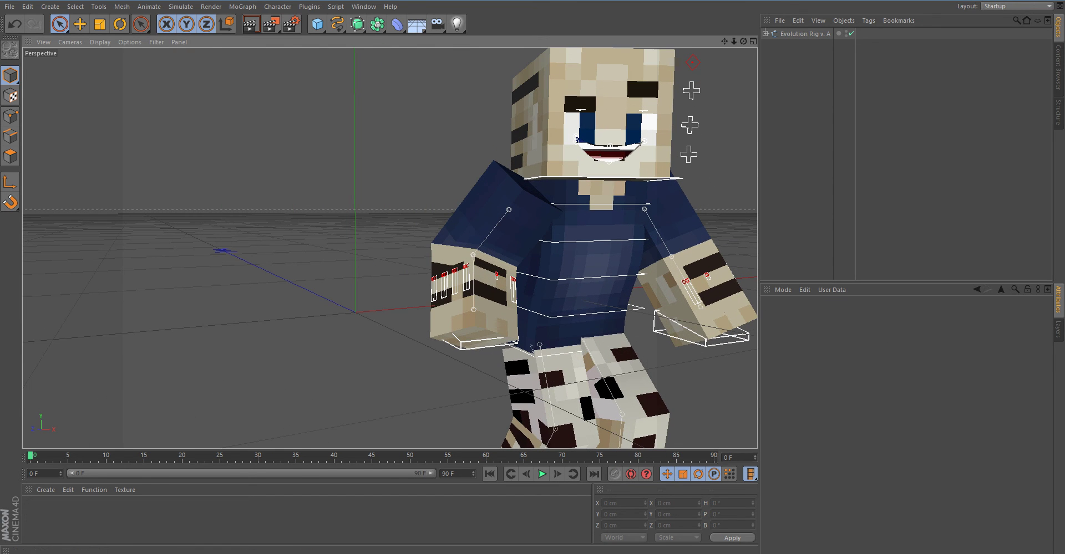
{"action": "left_click", "coordinate": [804, 34]}
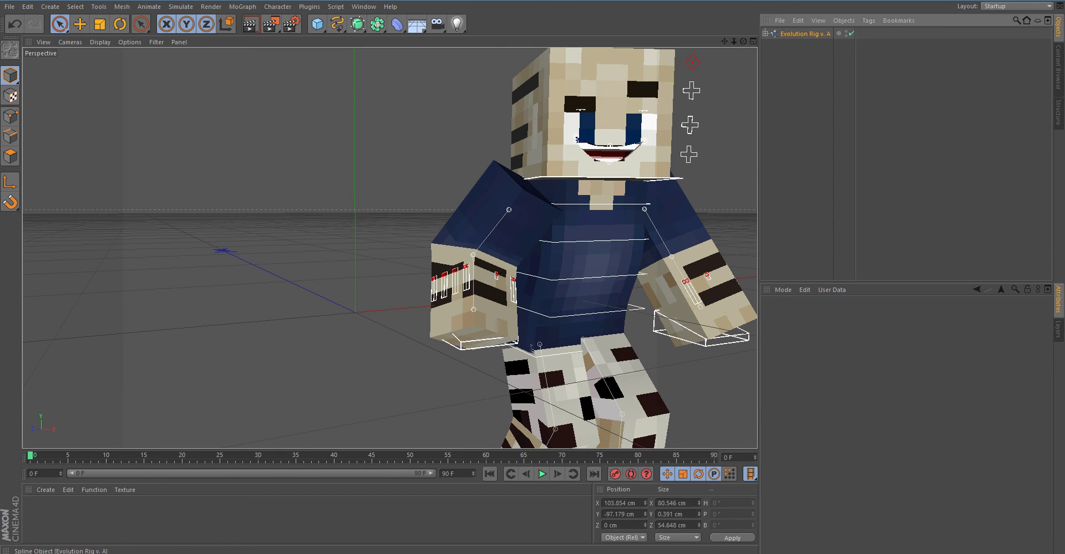
{"action": "scroll", "coordinate": [902, 438], "scroll_direction": "down", "scroll_amount": 5}
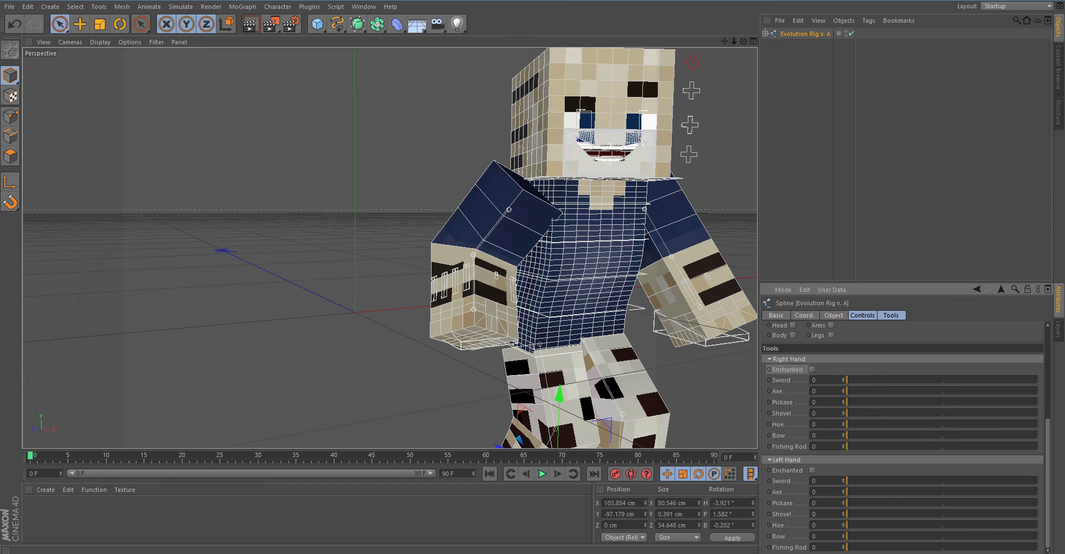
{"action": "scroll", "coordinate": [901, 438], "scroll_direction": "up", "scroll_amount": 5}
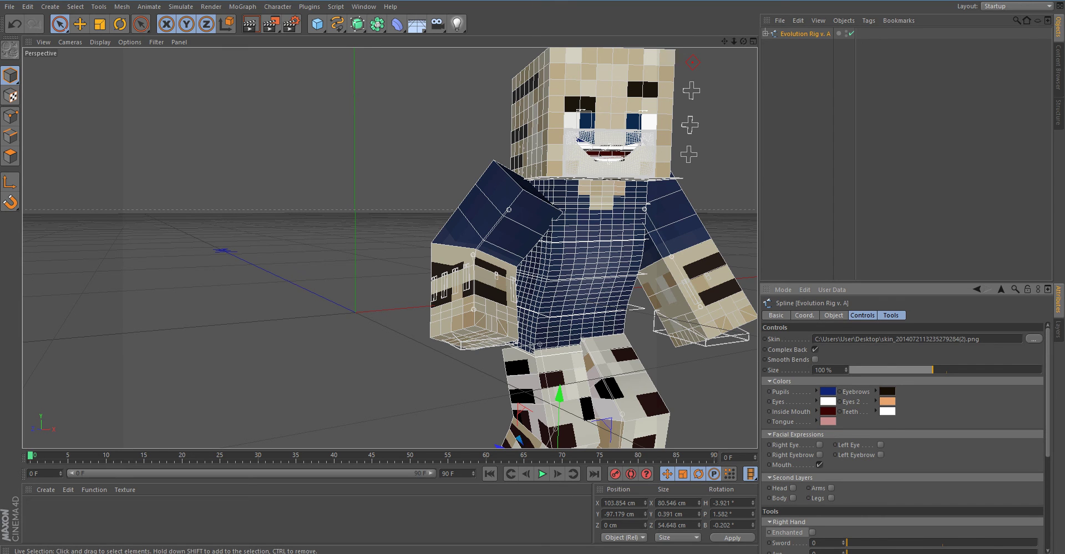
{"action": "scroll", "coordinate": [632, 142], "scroll_direction": "down", "scroll_amount": 5}
{"action": "scroll", "coordinate": [632, 142], "scroll_direction": "up", "scroll_amount": 5}
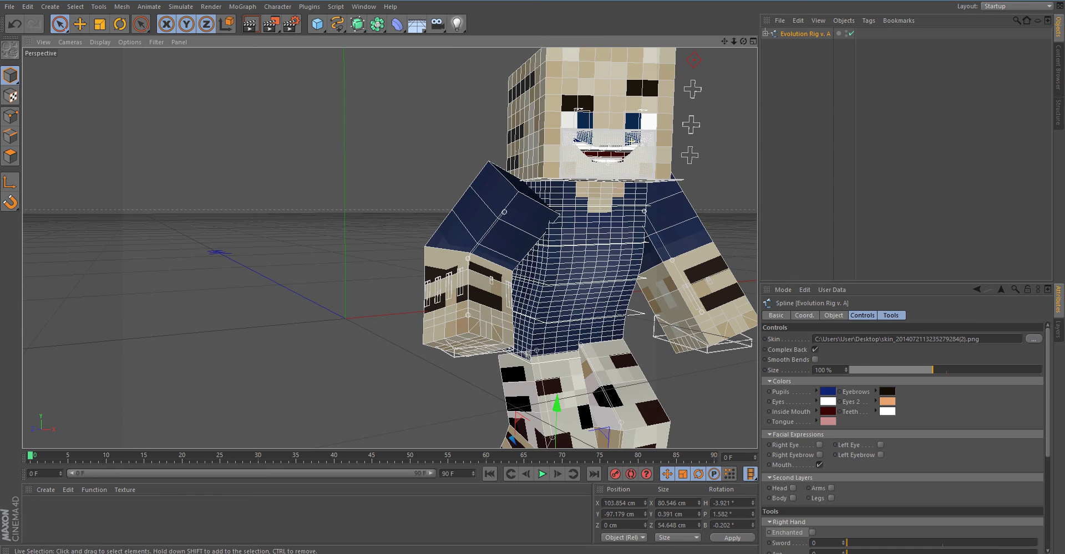
Inspect the Mouth Control's settings, clear the selection and view the posed character from its other side.
{"action": "left_click", "coordinate": [690, 156]}
{"action": "scroll", "coordinate": [690, 180], "scroll_direction": "down", "scroll_amount": 4}
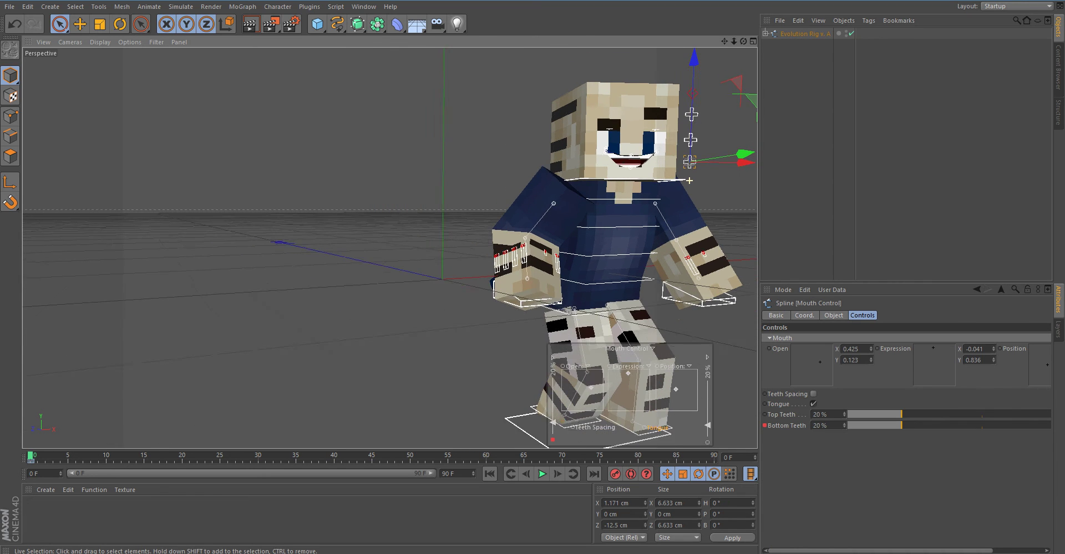
{"action": "scroll", "coordinate": [689, 181], "scroll_direction": "down", "scroll_amount": 1}
{"action": "left_click", "coordinate": [689, 181]}
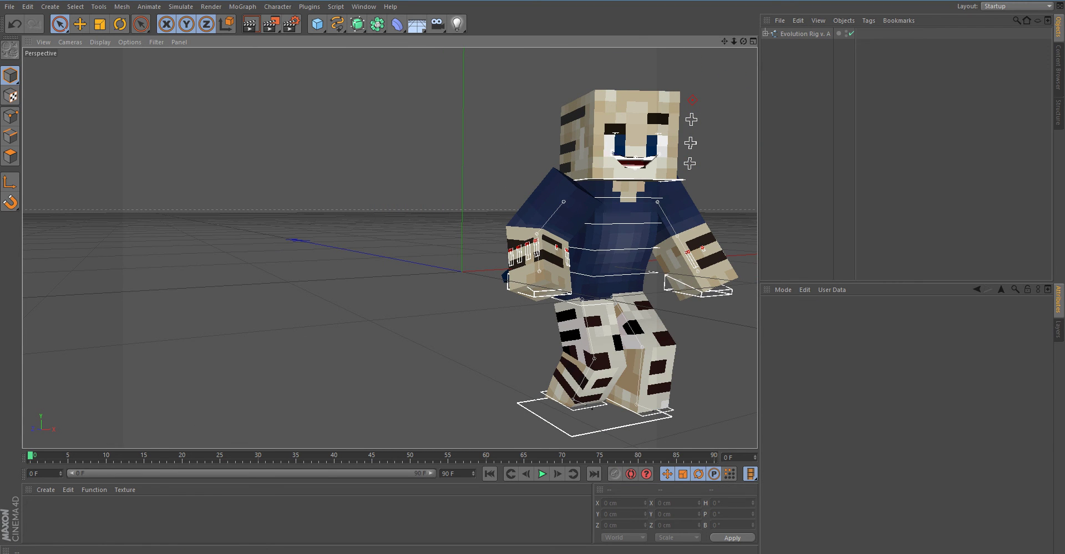
{"action": "left_click_drag", "start_coordinate": [743, 42], "coordinate": [355, 67]}
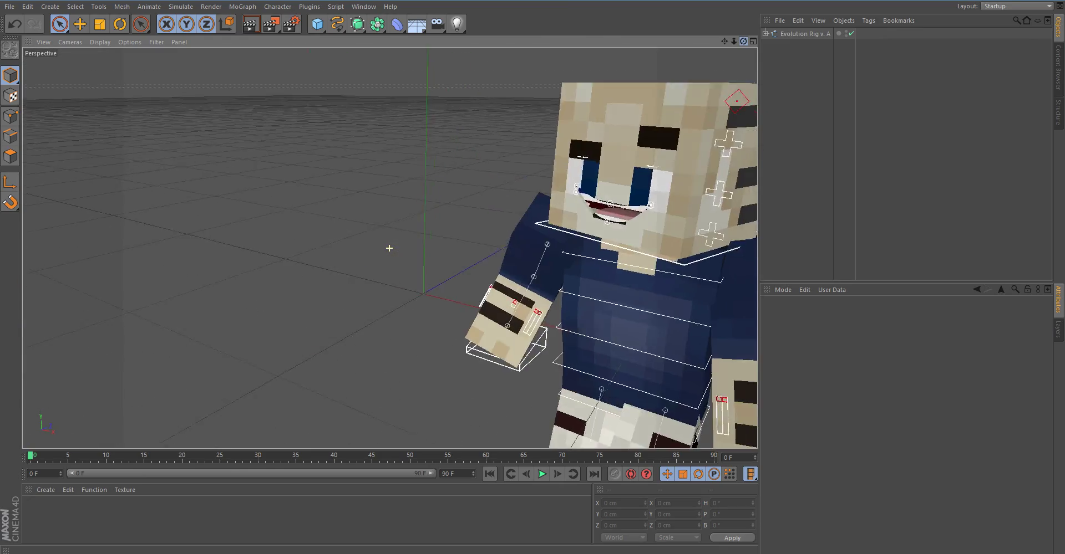